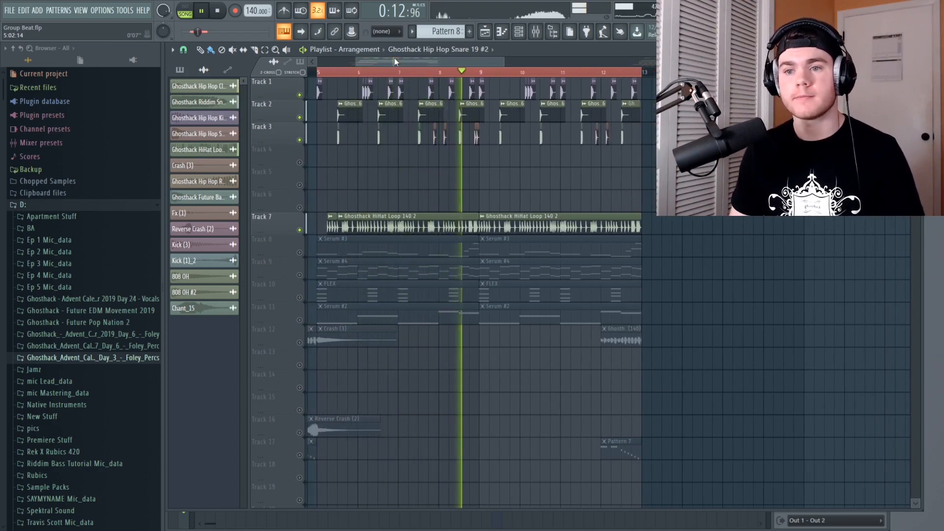
- Solo the kick on Track 1 and play it back on its own
key(space)
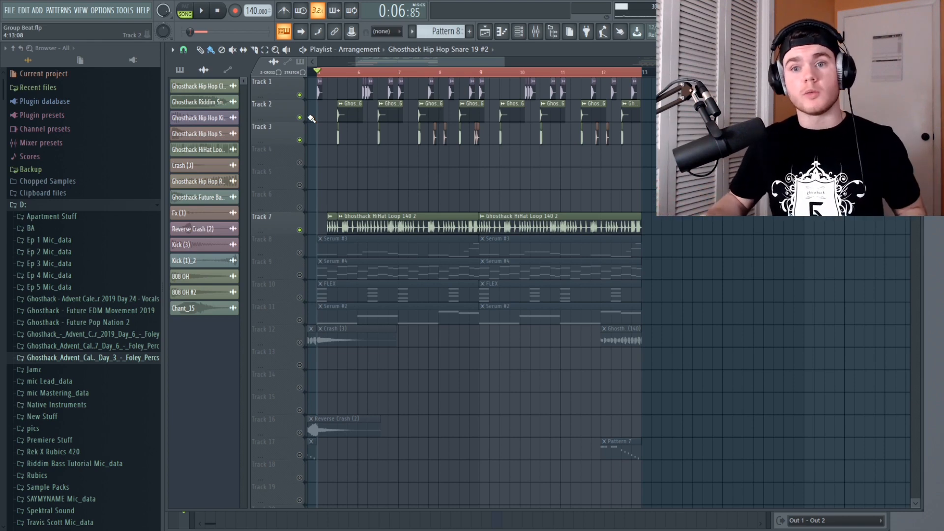
ctrl+click(300, 95)
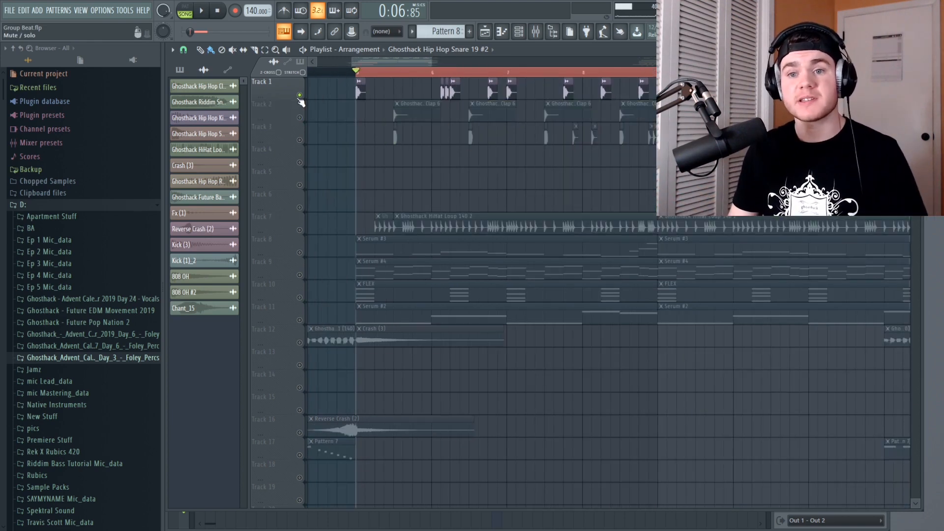
key(space)
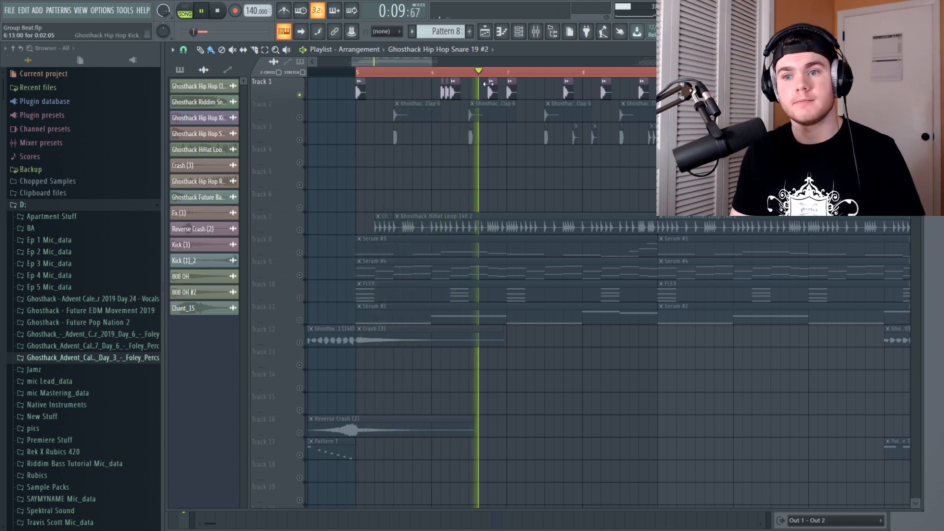
key(space)
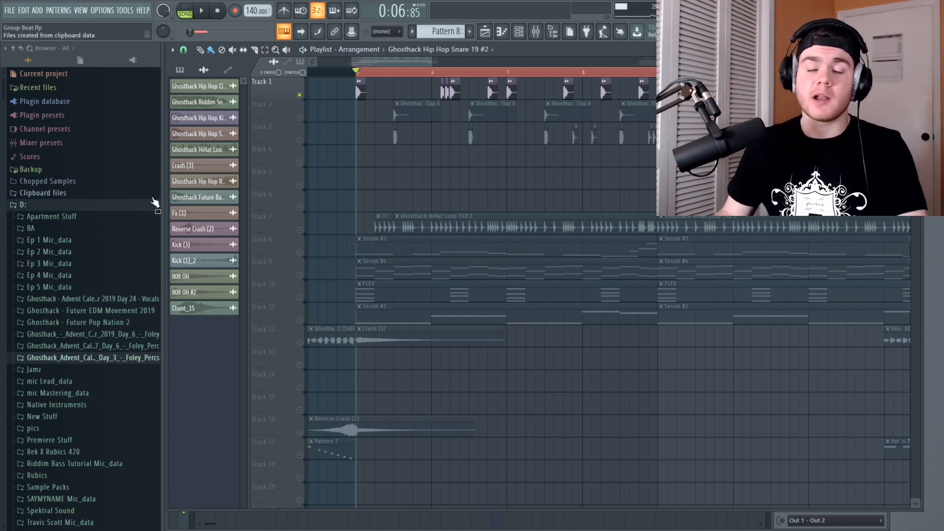
- Open the Dry folder of the Ghosthack Advent Calendar 2017 Day 6 - Foley Perc pack in the browser
scroll(153, 204, down, 5)
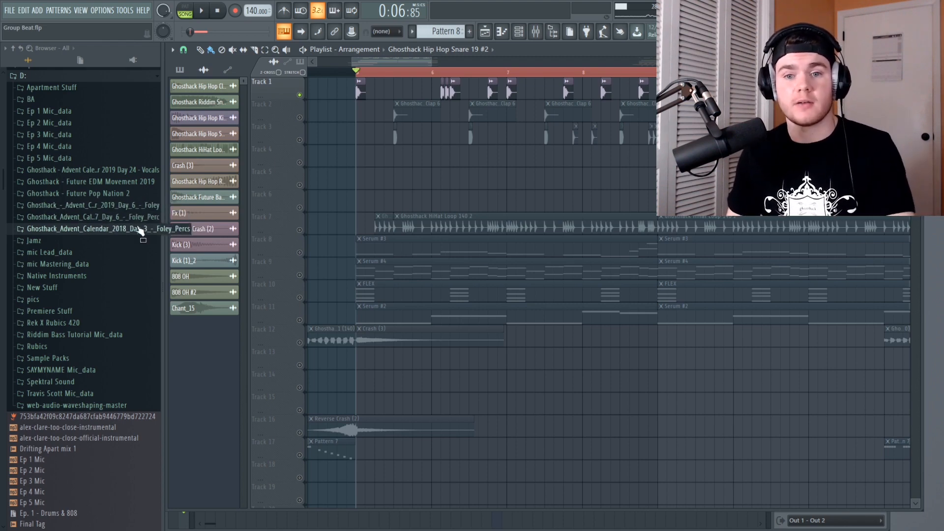
click(138, 217)
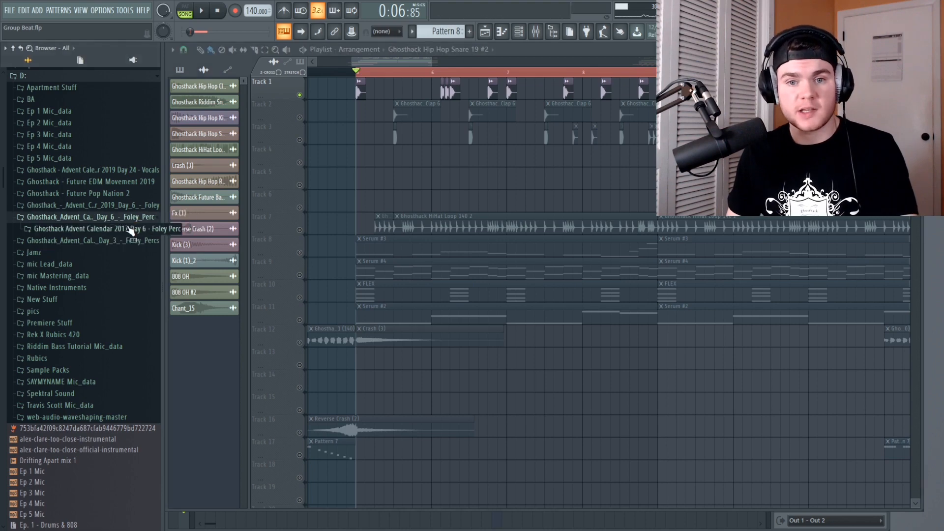
click(131, 229)
click(111, 241)
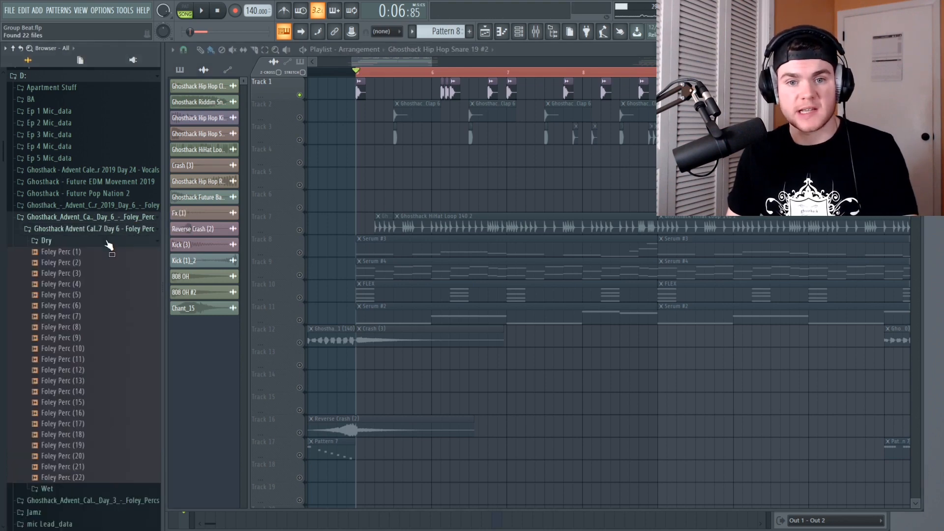
- Audition the dry Foley Perc samples to find one that suits layering with the kick
scroll(110, 244, down, 2)
click(120, 209)
click(120, 231)
click(119, 252)
click(119, 273)
click(118, 284)
click(116, 305)
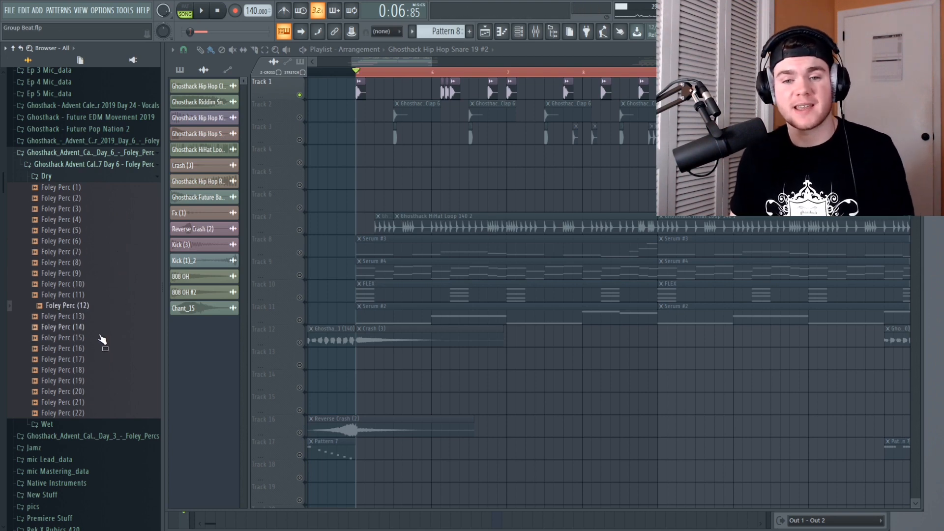
click(107, 370)
click(106, 382)
click(106, 403)
click(104, 231)
click(105, 242)
click(105, 252)
click(104, 263)
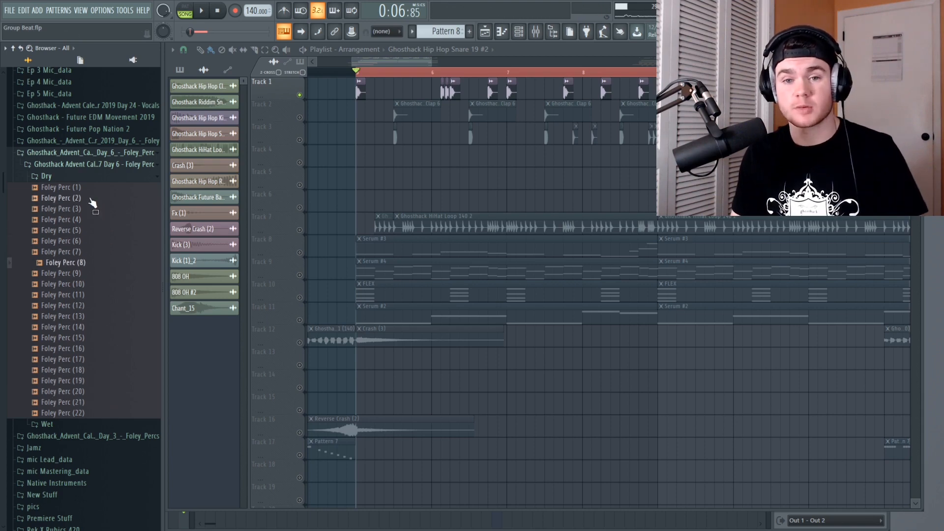
click(87, 198)
click(89, 188)
click(93, 242)
click(96, 274)
click(93, 297)
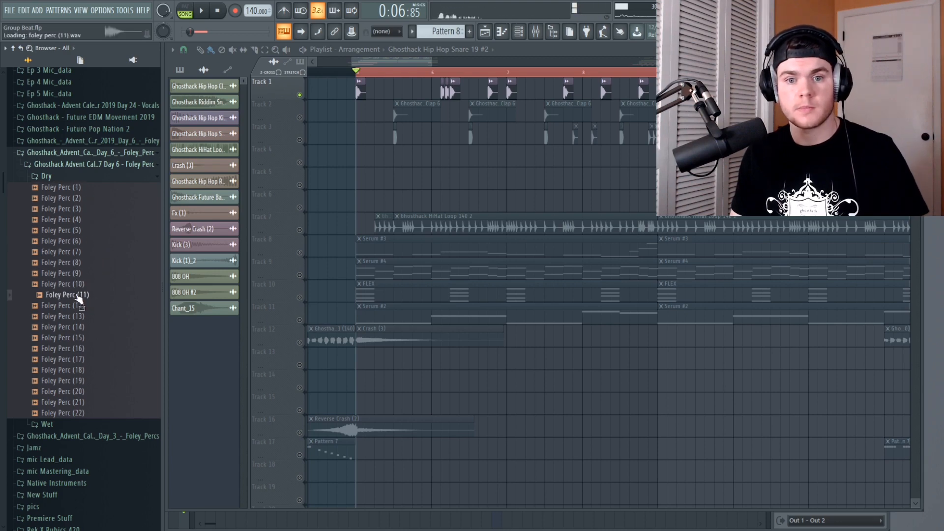
- Add Foley Perc (11) at bar 5 on Track 2, shifting the clap and snare clips down one track, and play it with the kick
drag(79, 299, 570, 153)
drag(384, 63, 409, 64)
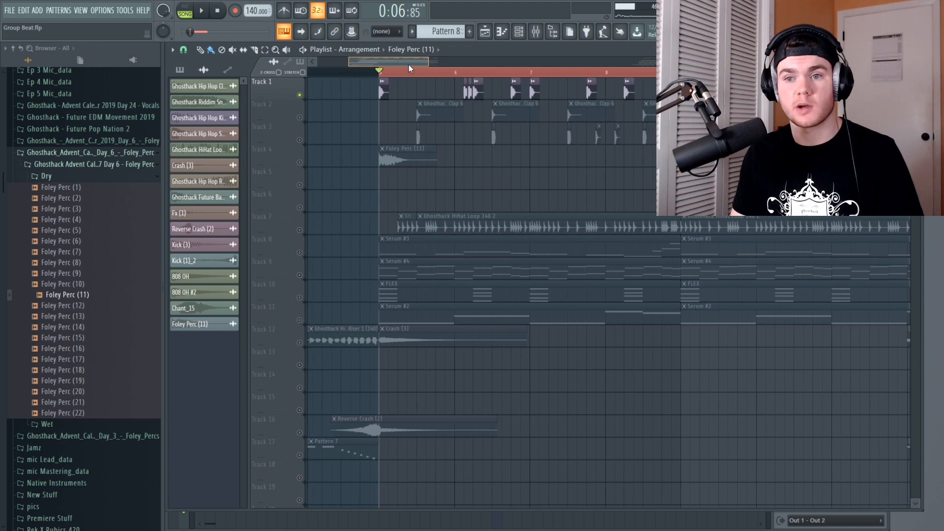
scroll(403, 76, down, 4)
drag(660, 199, 374, 115)
key(shift+Down)
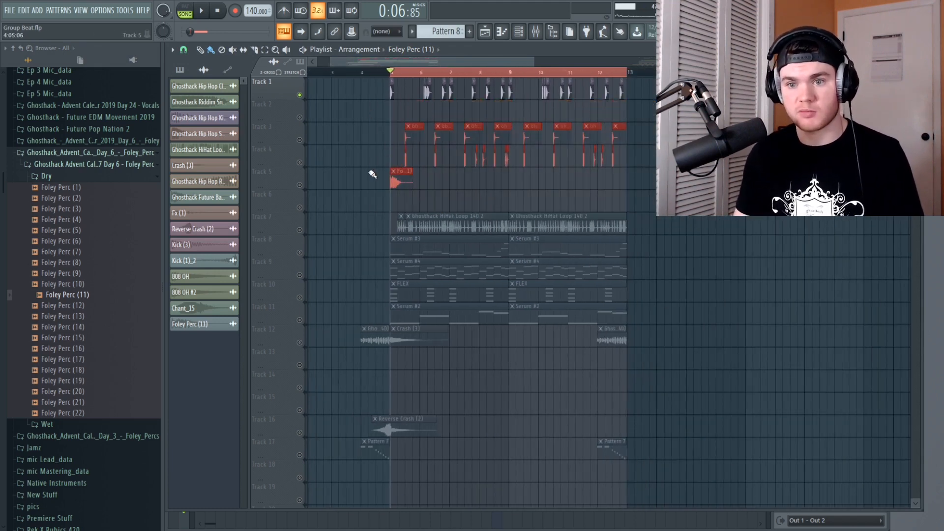
drag(394, 173, 402, 104)
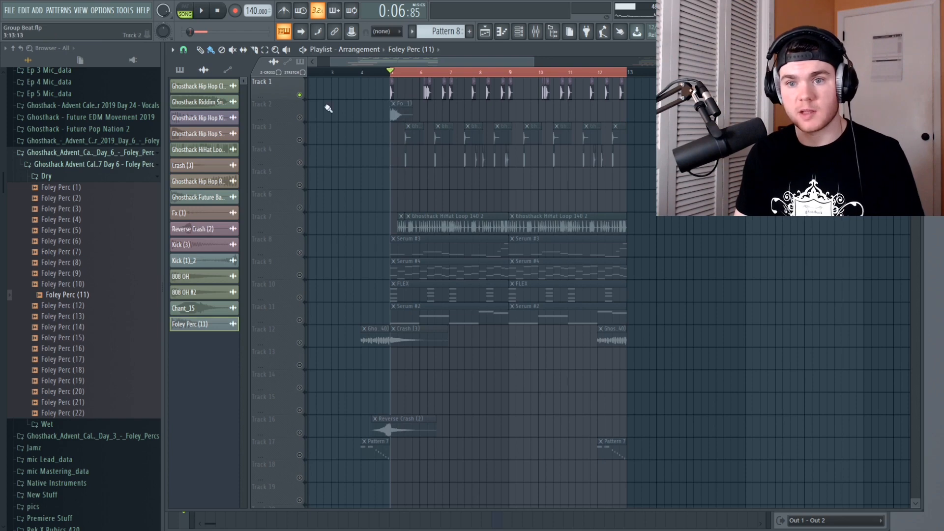
key(space)
scroll(400, 76, up, 3)
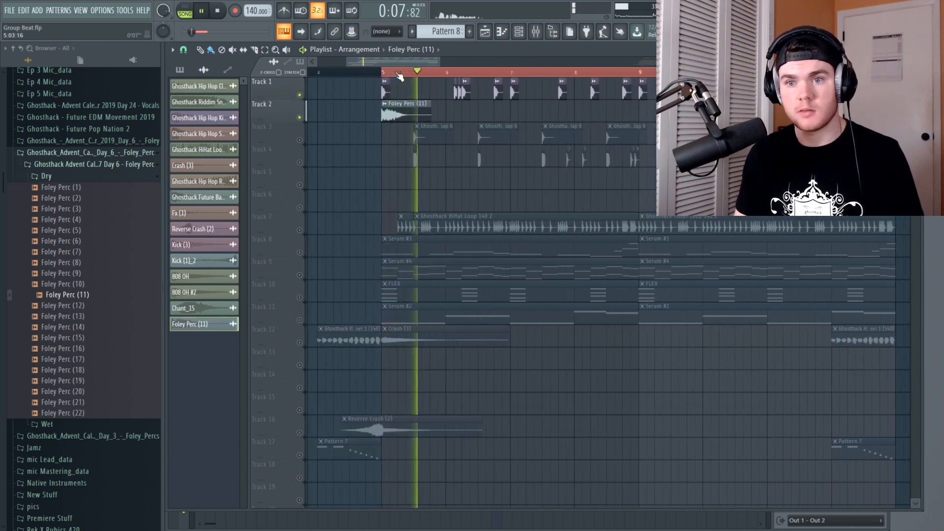
- Lower the Foley Perc (11) sample's volume to about 47% and give it a longer fade-out
double_click(469, 114)
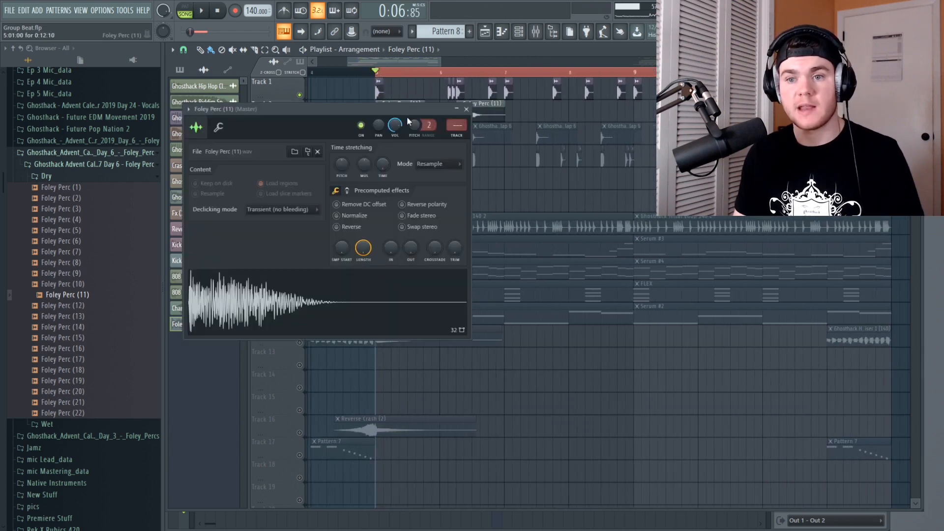
click(363, 310)
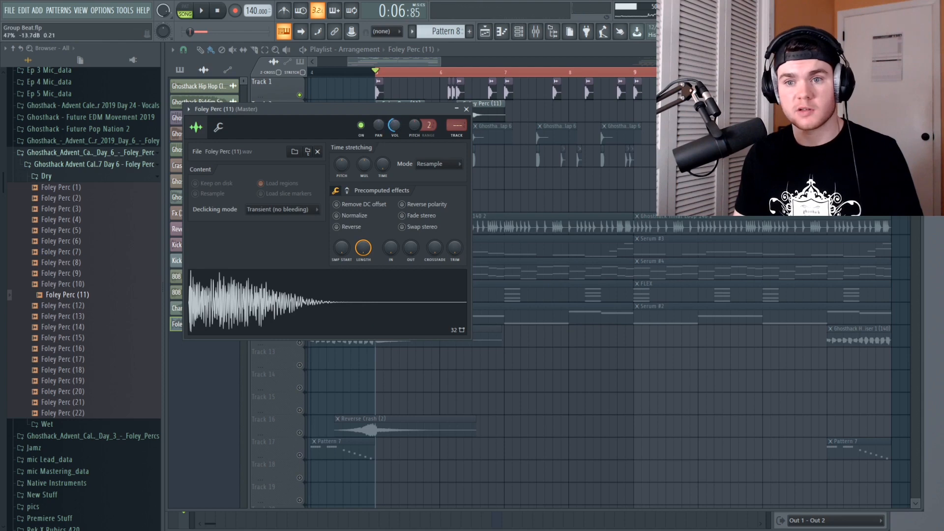
drag(410, 248, 410, 243)
click(408, 288)
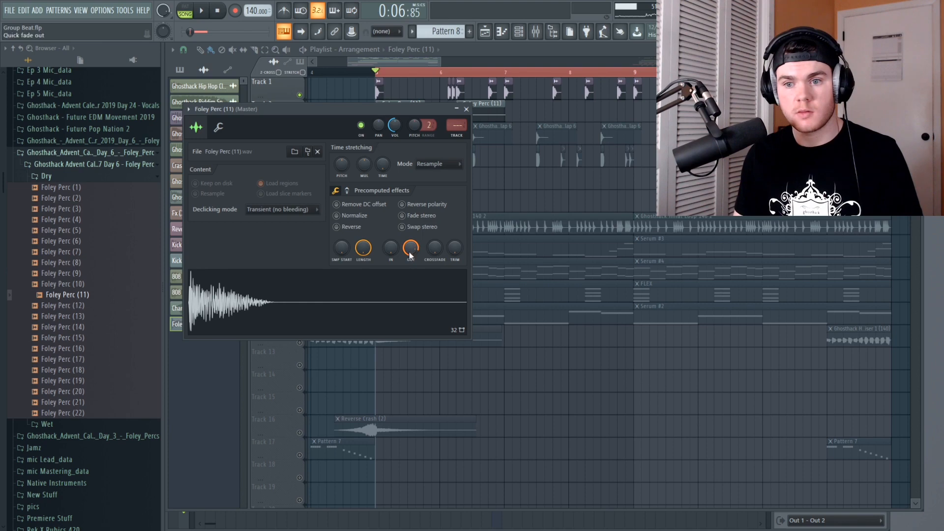
- Normalize the Foley Perc (11) sample and show its EQ and effects settings
click(347, 190)
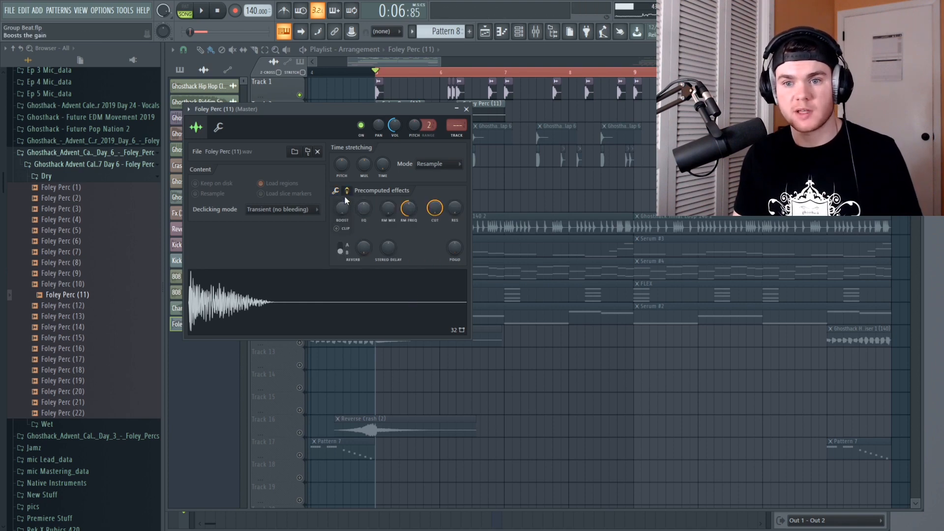
click(347, 191)
click(347, 191)
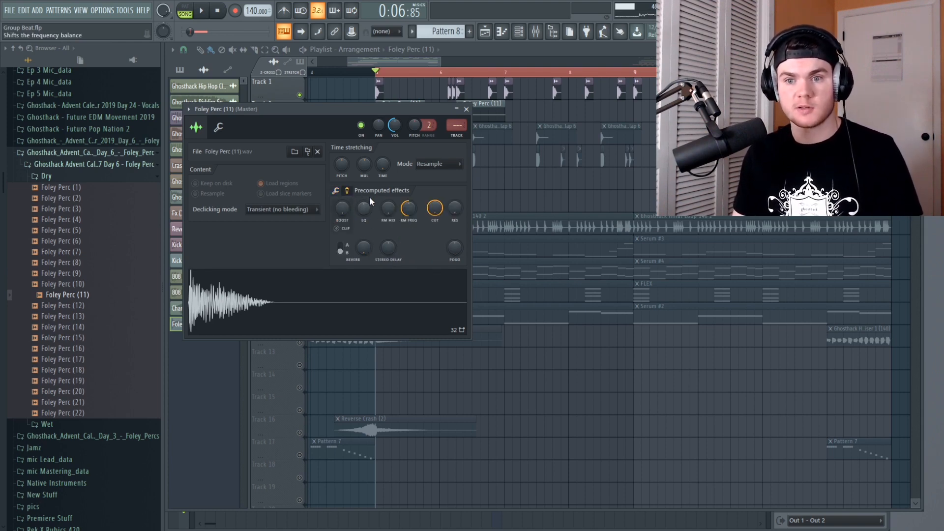
- Try raising the Foley Perc (11) sample's EQ balance and audition it alone and with the kick
mouse_move(367, 208)
mouse_down()
mouse_move(367, 194)
mouse_move(367, 236)
mouse_move(367, 194)
mouse_up()
key(z)
key(z)
key(z)
key(z)
key(z)
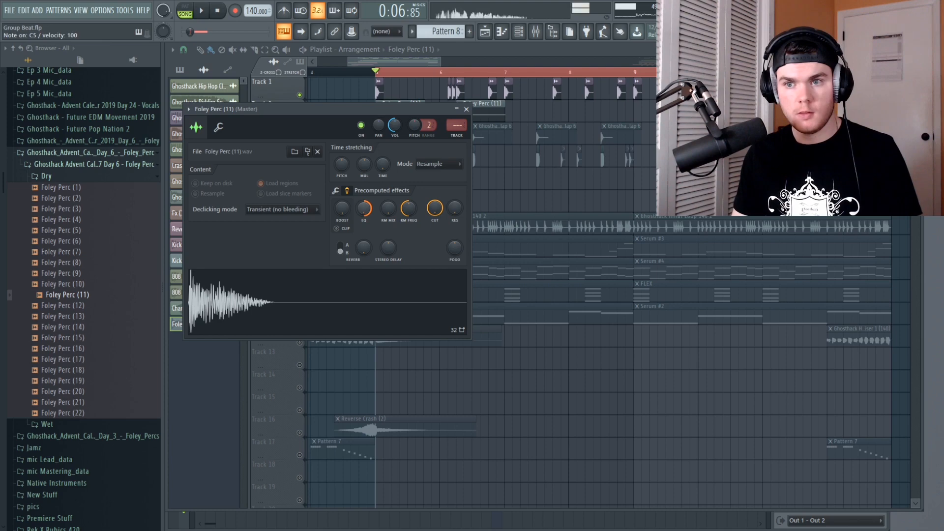
key(space)
key(space)
key(space)
key(space)
drag(367, 209, 367, 167)
key(space)
key(space)
- Turn the Foley Perc (11) sample's EQ balance down below center and check it in playback
drag(367, 212, 367, 256)
key(space)
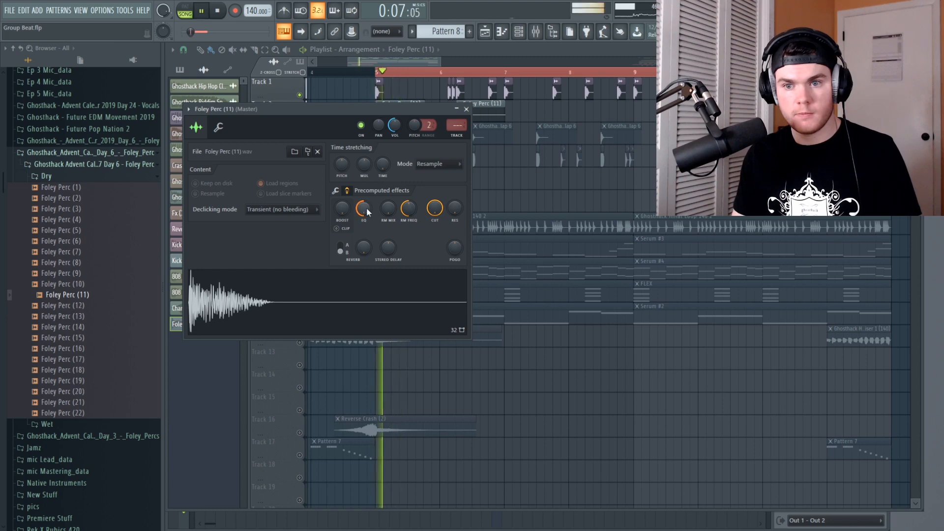
key(space)
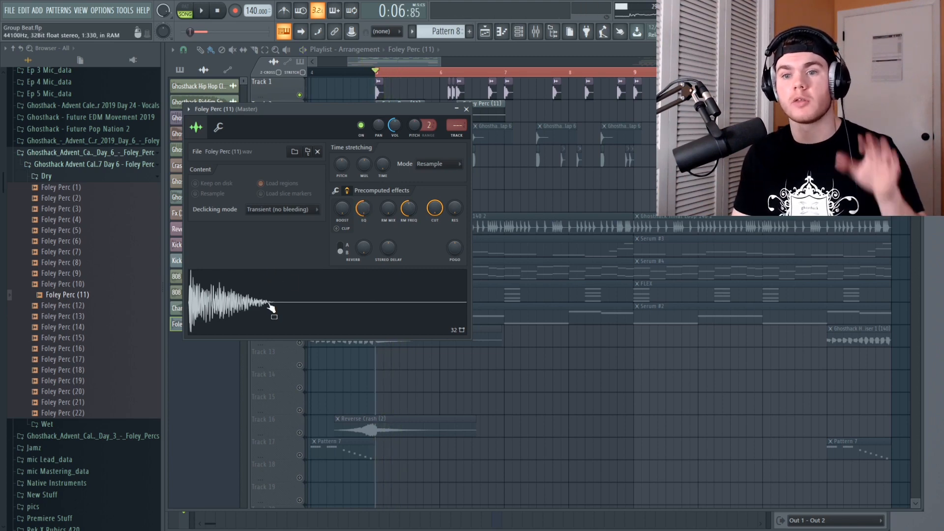
key(space)
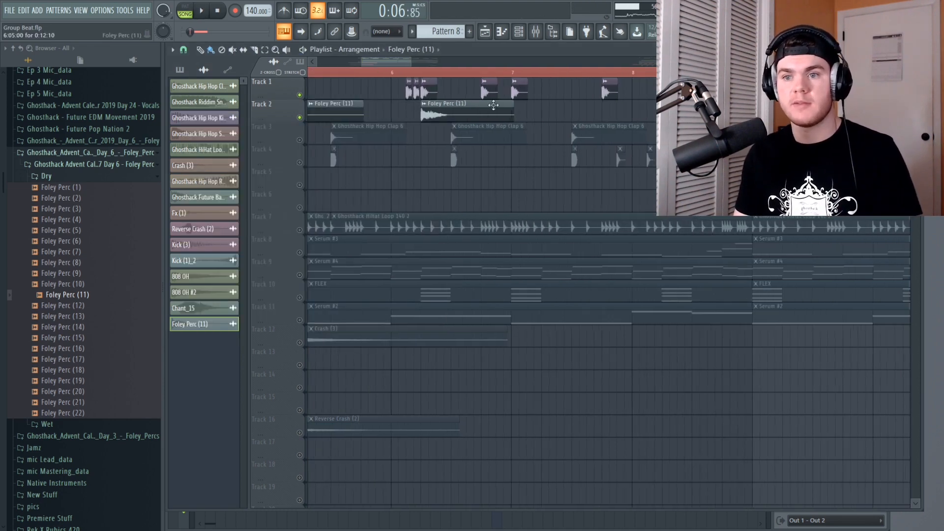
- Shorten the Foley Perc (11) clip after bar 6 on Track 2 and play it back with the kicks
drag(536, 110, 331, 114)
click(453, 181)
right_click(485, 178)
click(426, 72)
key(space)
key(space)
- Place shortened Foley Perc (11) clips on Track 2 under the following kicks from just before bar 7 through bar 8
click(512, 114)
mouse_move(542, 106)
mouse_down()
mouse_move(534, 114)
mouse_move(552, 114)
mouse_up()
click(573, 115)
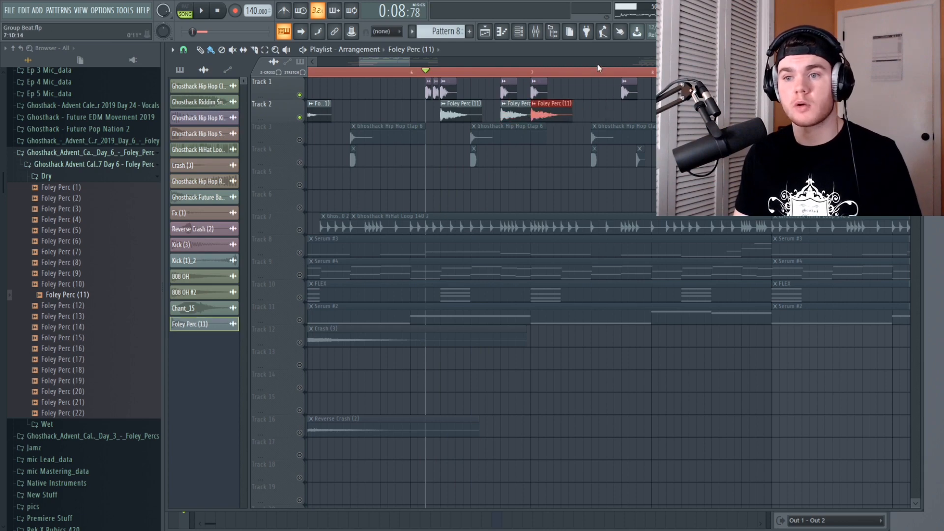
scroll(597, 63, down, 3)
drag(410, 58, 412, 59)
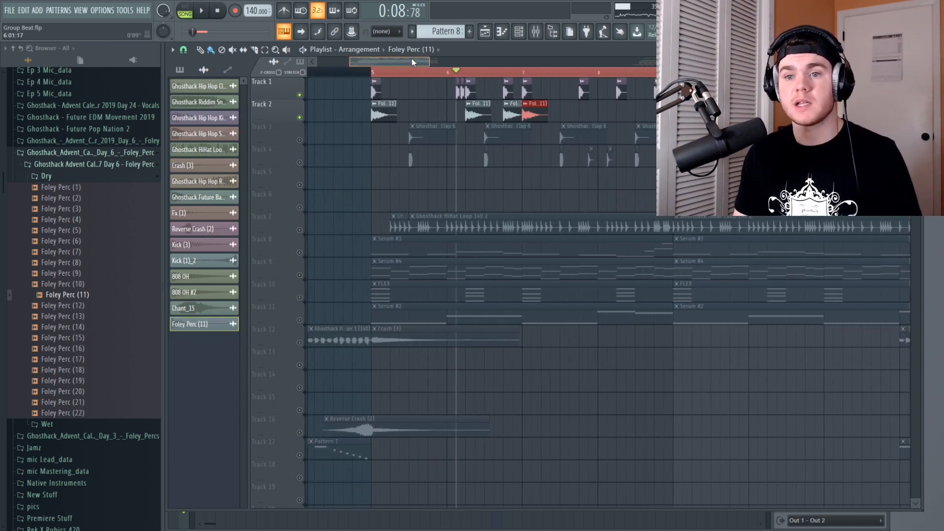
click(580, 110)
click(619, 113)
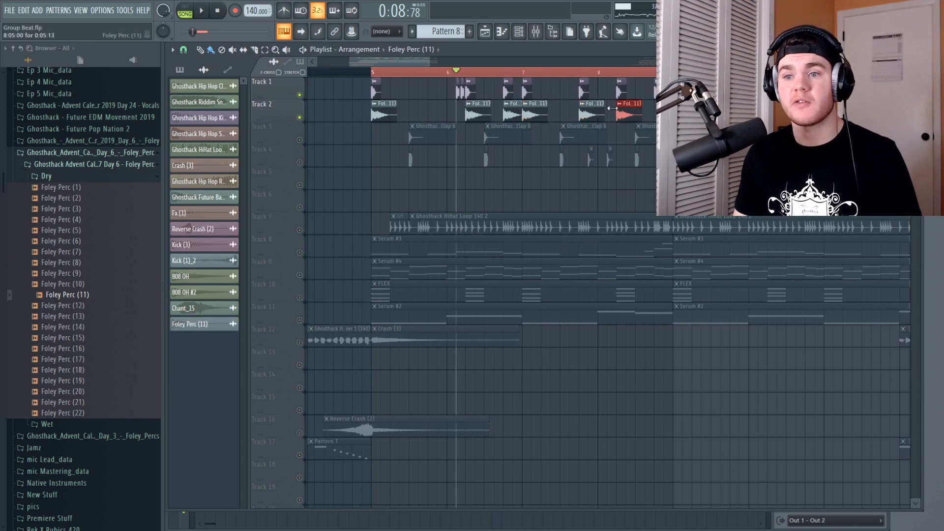
drag(411, 60, 440, 58)
drag(694, 111, 330, 112)
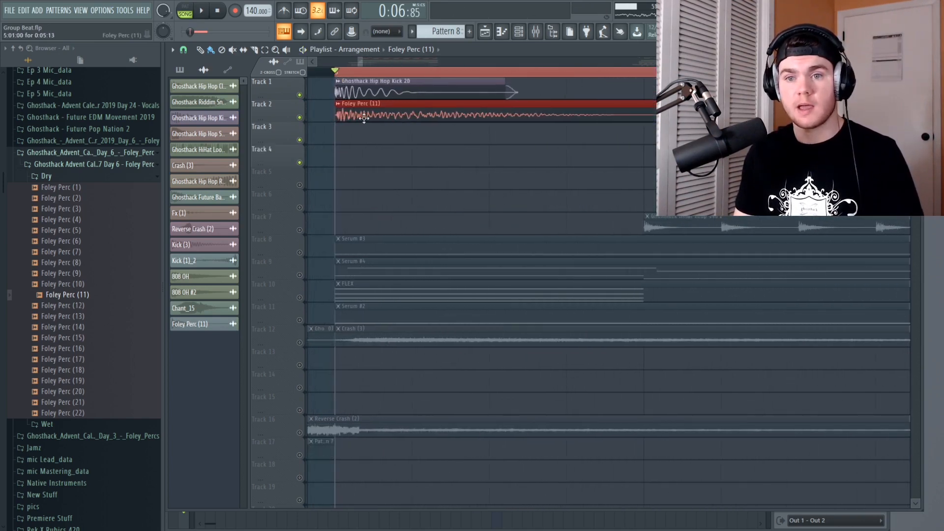
- Set the Foley Perc (11) sample's declicking mode to Generic (bleeding)
double_click(365, 120)
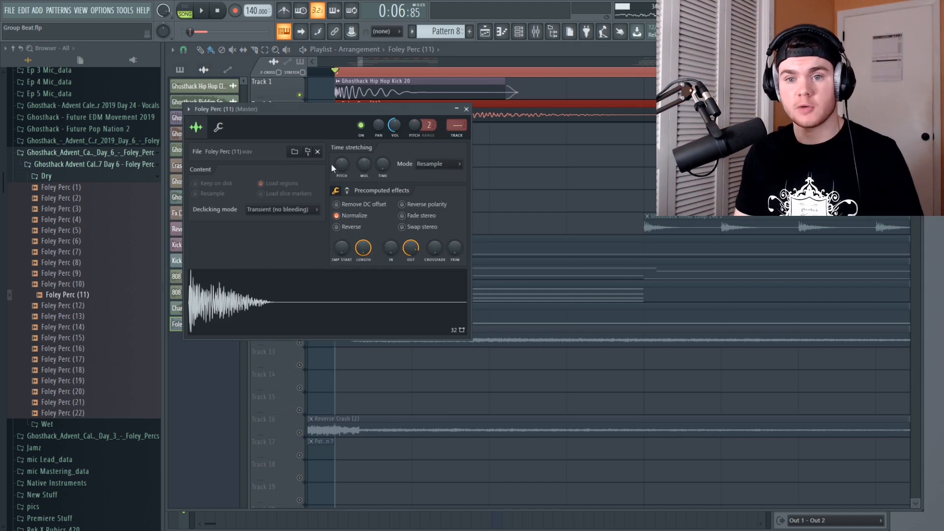
click(281, 209)
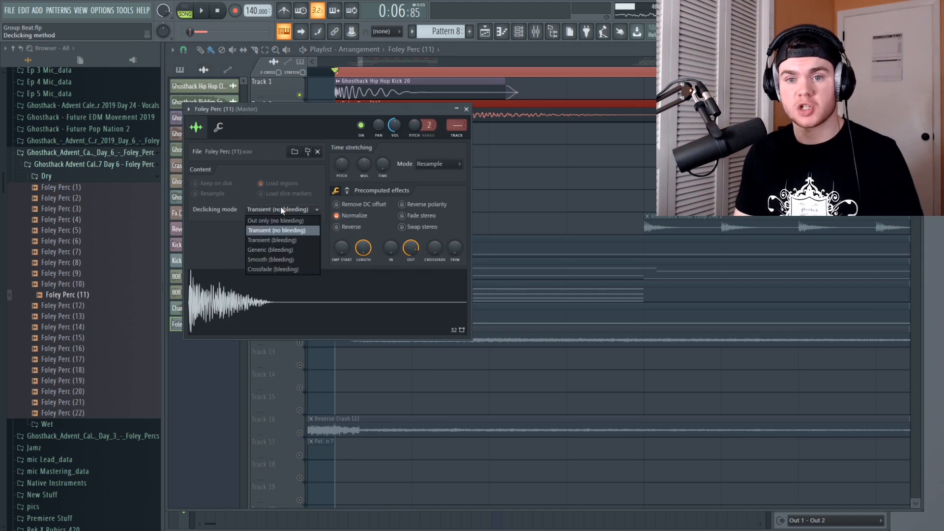
click(296, 251)
click(466, 109)
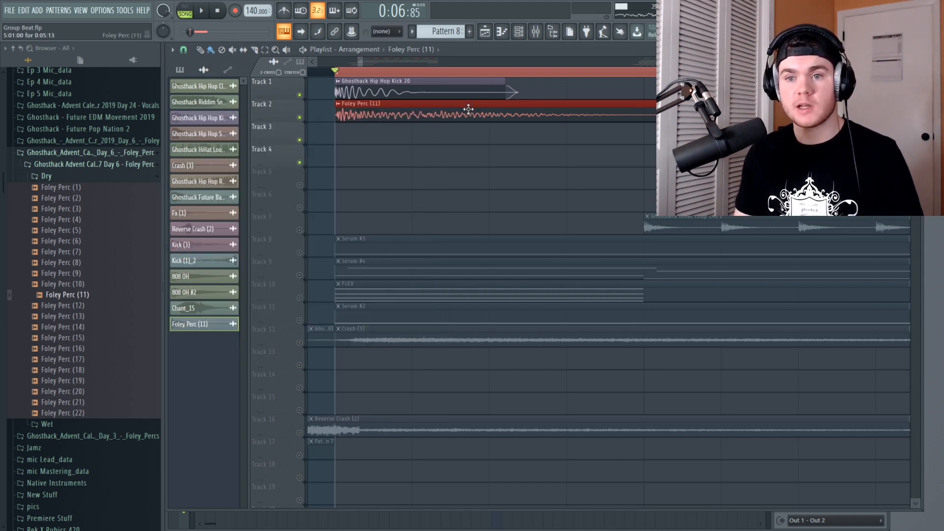
- Trim the start of the bar 5 Foley Perc (11) clip to begin slightly after the kick, and audition it with the kick muted
drag(363, 62, 367, 61)
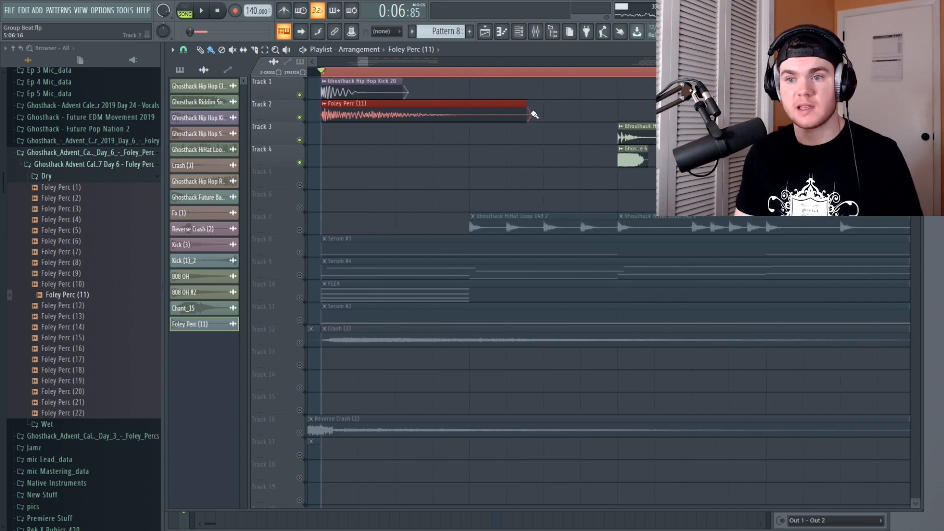
scroll(323, 72, up, 3)
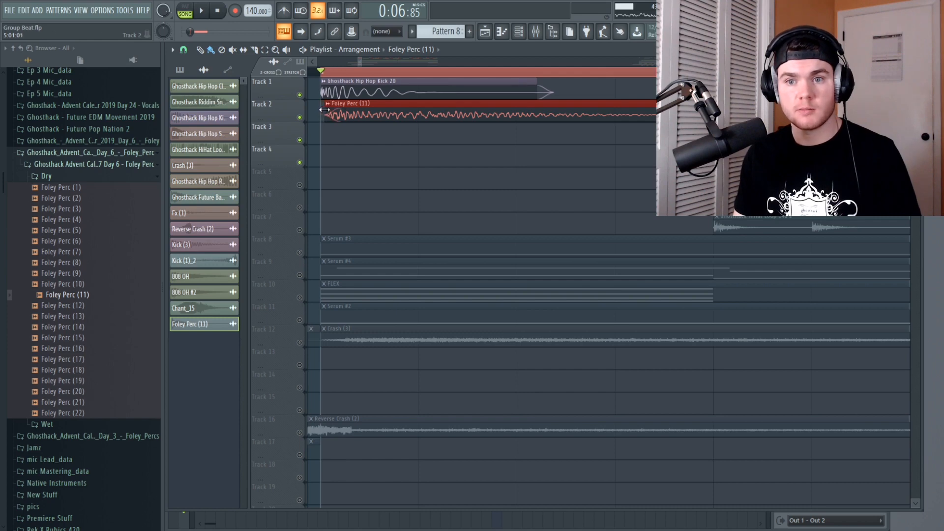
key(space)
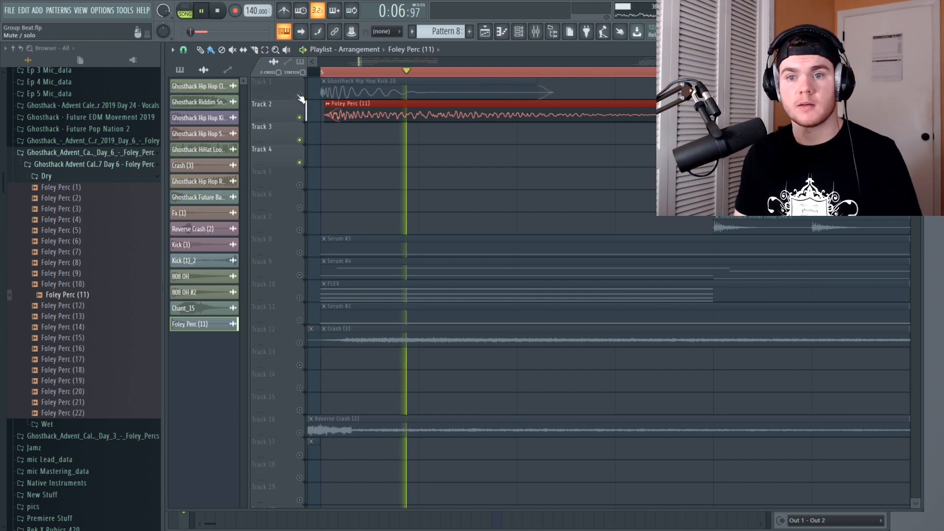
key(space)
- Set the Foley Perc (11) sample's declicking mode to Smooth (bleeding) and play it back with the kick
double_click(391, 116)
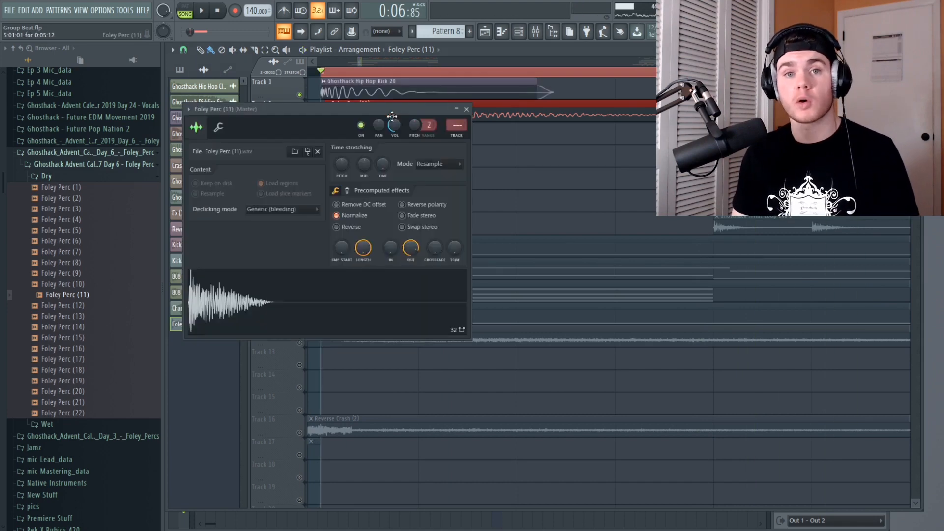
click(276, 209)
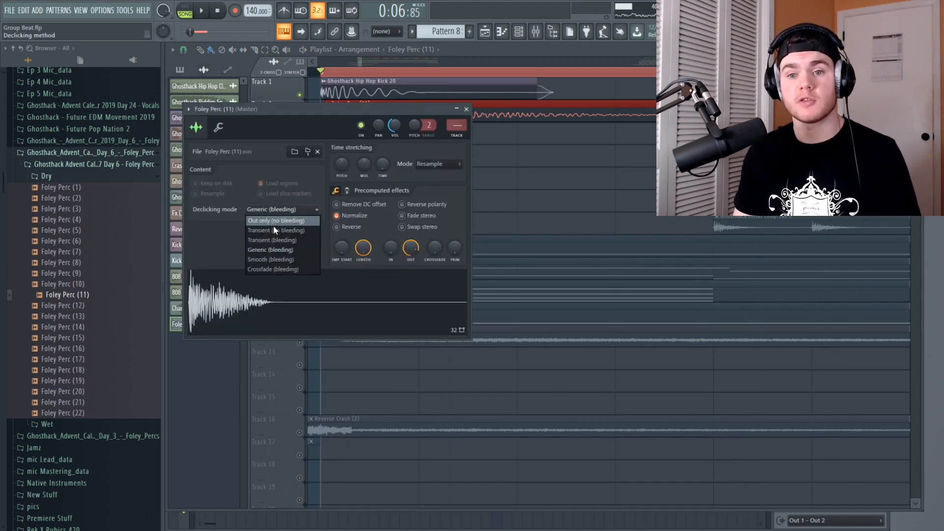
click(275, 260)
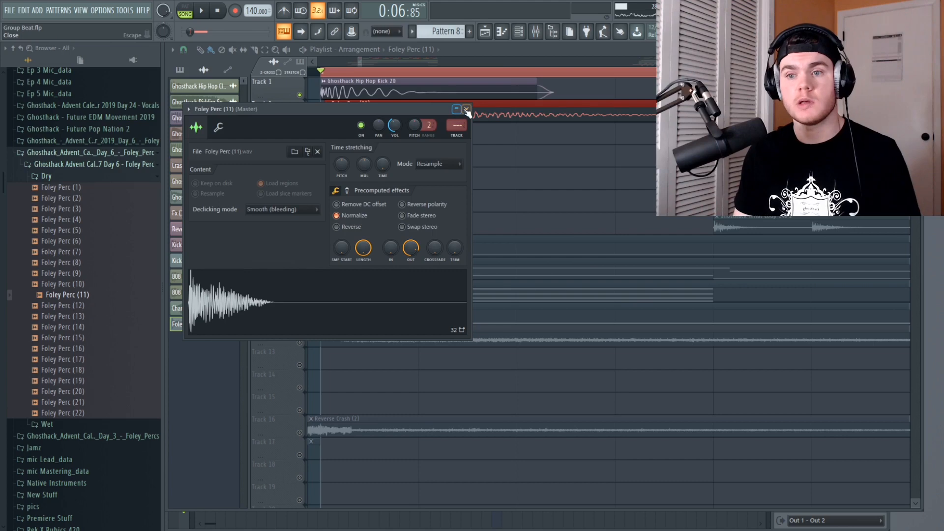
click(466, 109)
key(space)
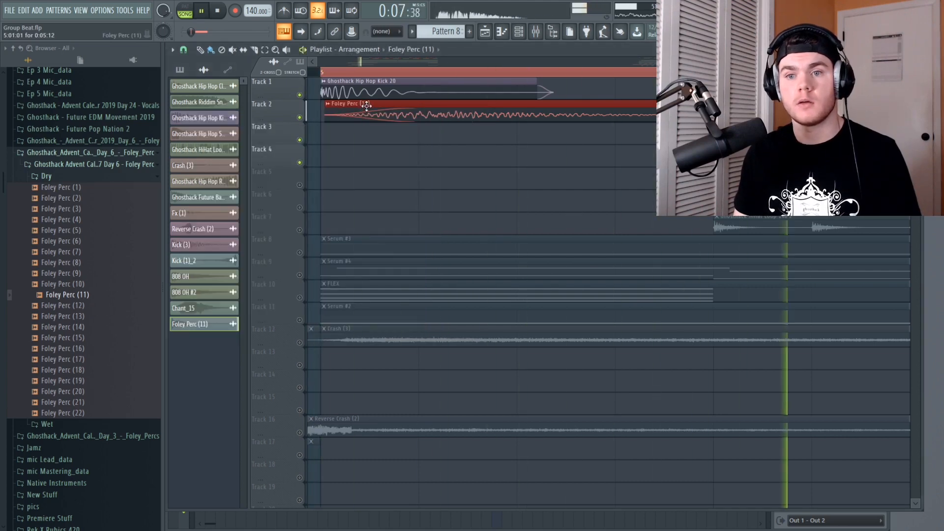
key(space)
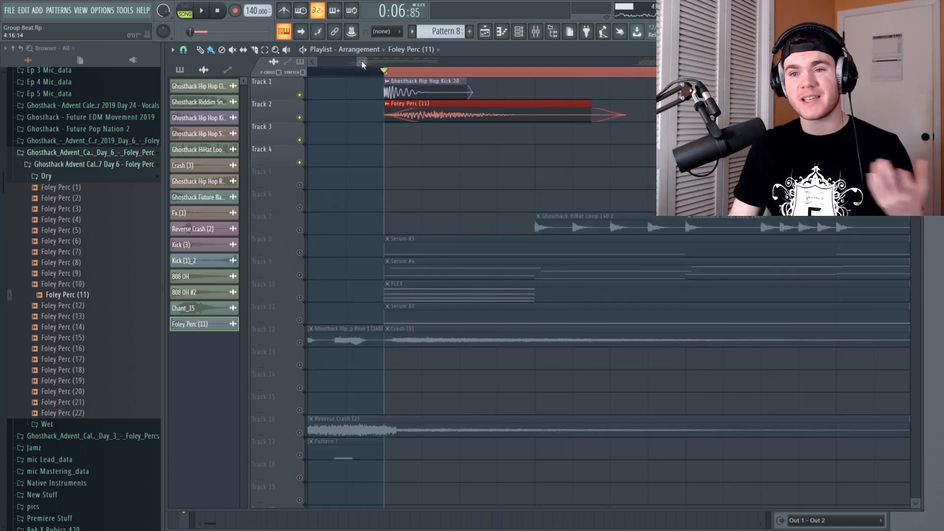
- Load Fruity Parametric EQ 2 into the first effect slot of mixer Insert 20
click(535, 31)
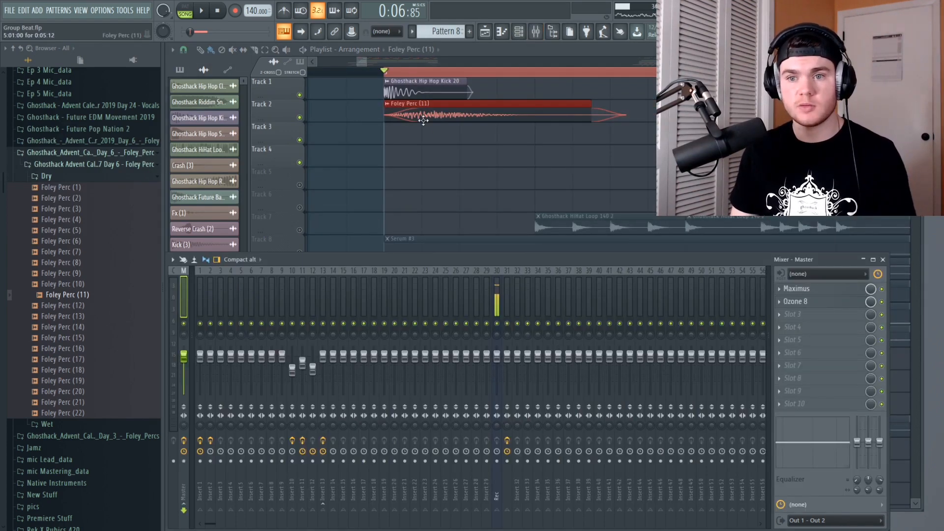
key(space)
click(396, 301)
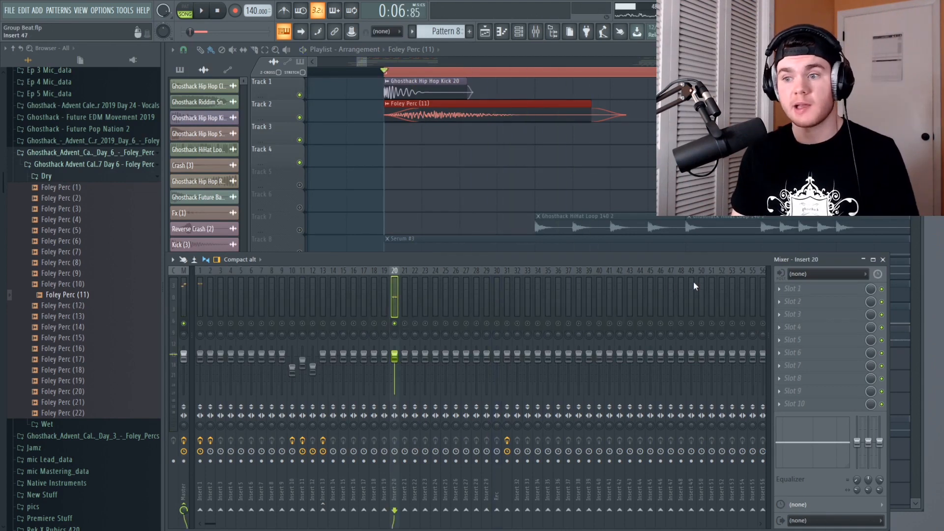
click(787, 289)
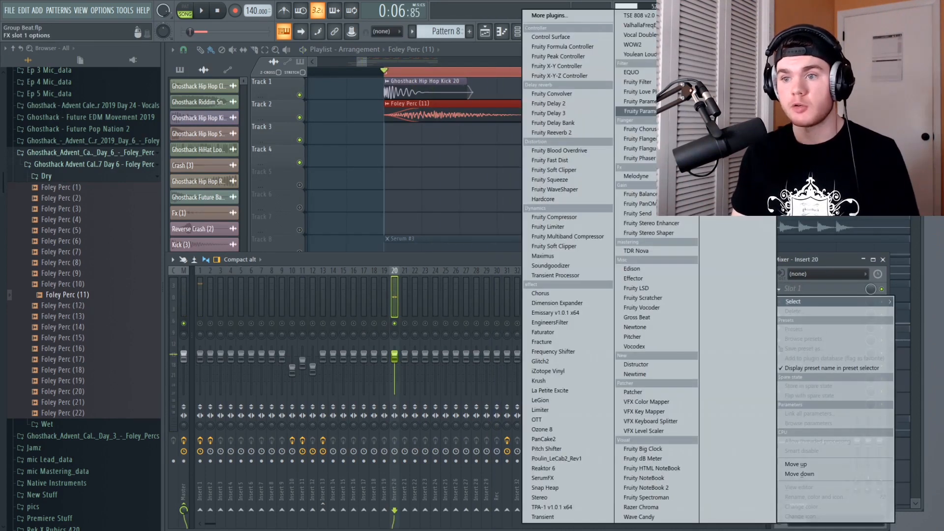
click(639, 111)
- Move the EQ's lowest band to a higher frequency on Insert 20, auditioning the Foley Perc before and after
key(space)
key(space)
click(465, 126)
click(467, 135)
drag(225, 204, 361, 172)
key(space)
key(space)
click(817, 288)
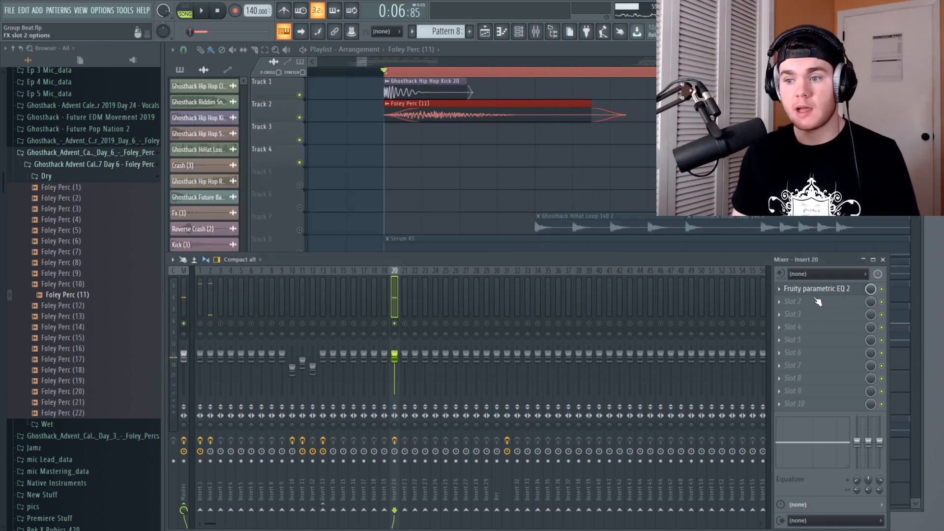
- Try the Stereo effect in Insert 20's second slot with Width turned fully up, and play it back
click(793, 306)
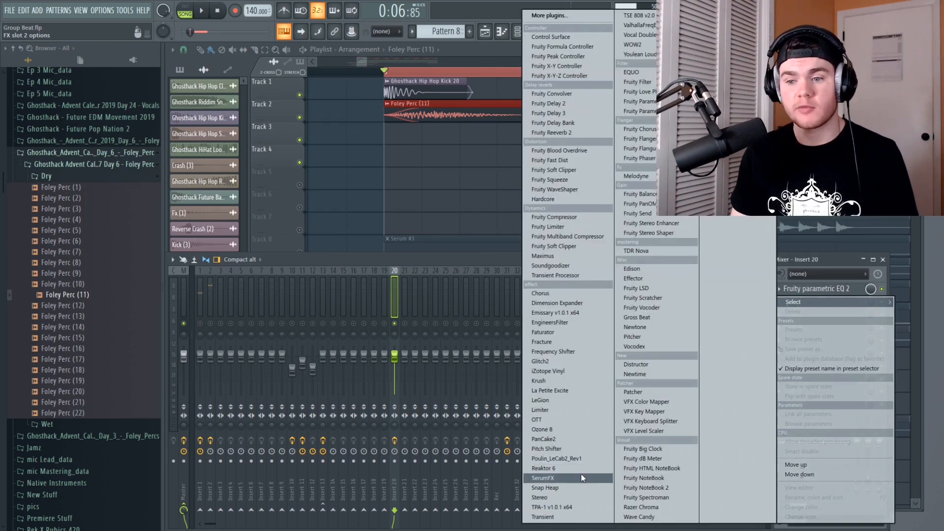
click(565, 494)
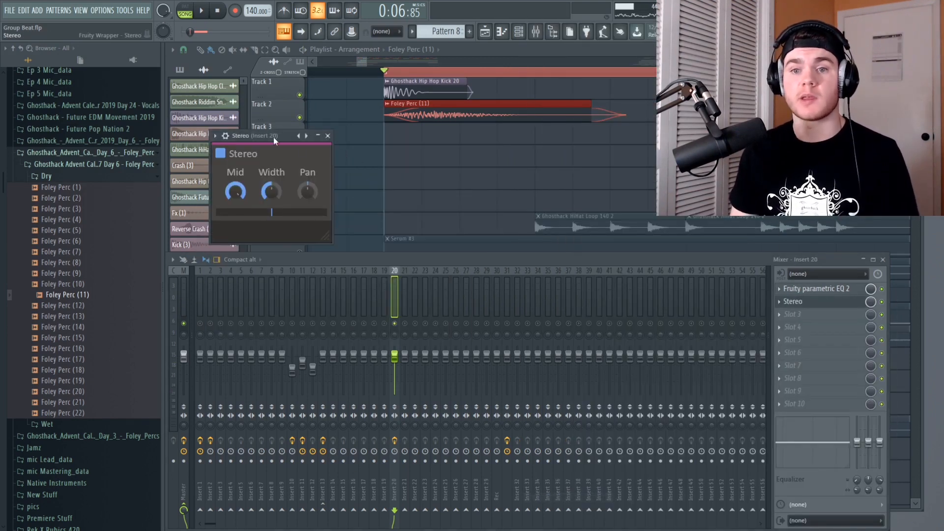
drag(269, 133, 290, 135)
key(space)
drag(293, 189, 292, 140)
key(space)
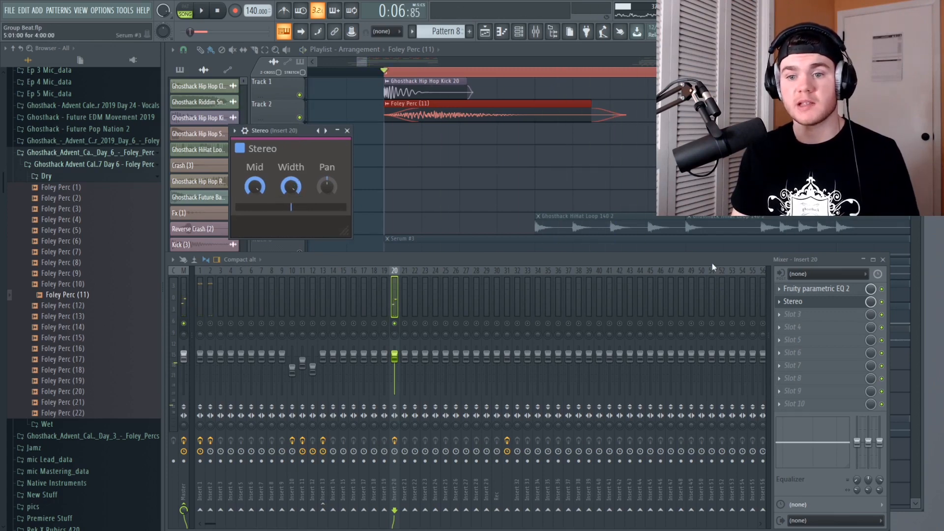
- Replace the effect in Insert 20's second slot with Dimension Expander, turn its Size fully down, and audition it
click(779, 301)
mouse_move(791, 304)
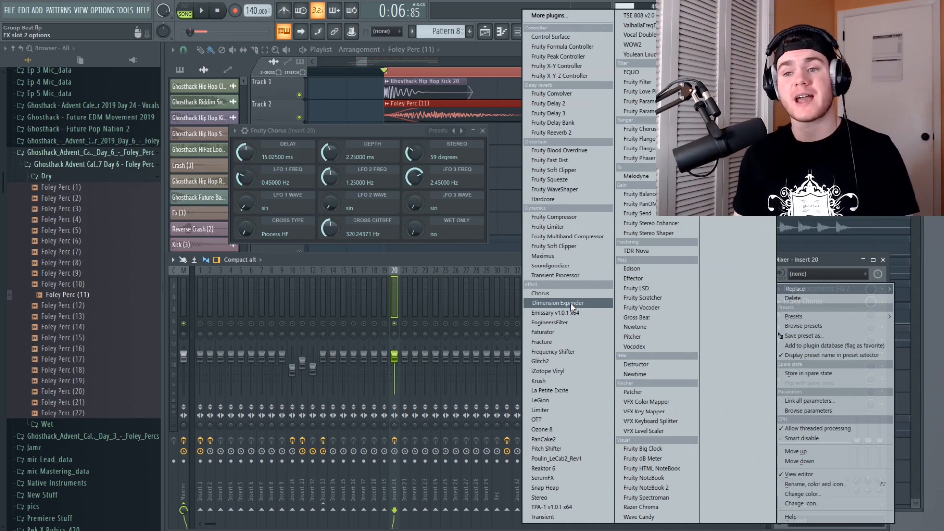
click(530, 303)
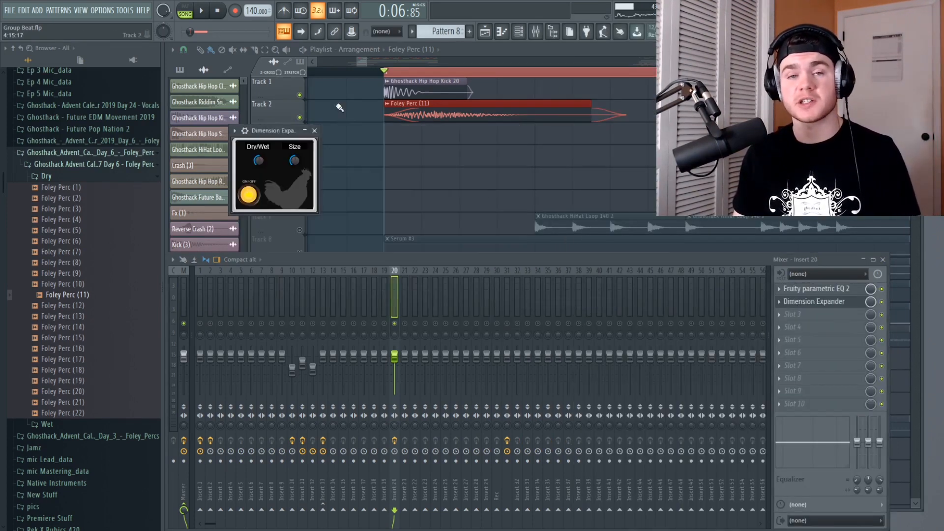
drag(290, 128, 402, 143)
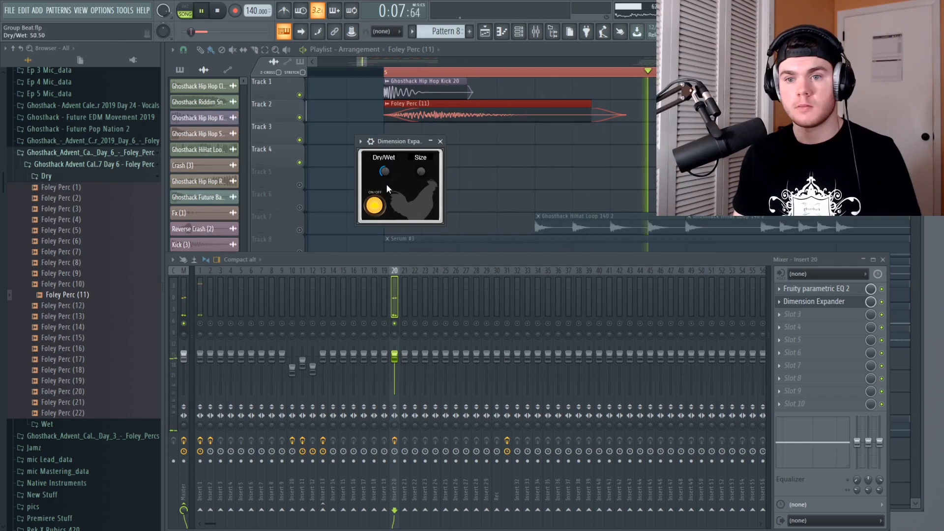
key(space)
key(space)
key(space)
- Place Dimension Expander ahead of Fruity Parametric EQ 2 and lower the Insert 20 fader while listening to the mix
drag(815, 308, 815, 290)
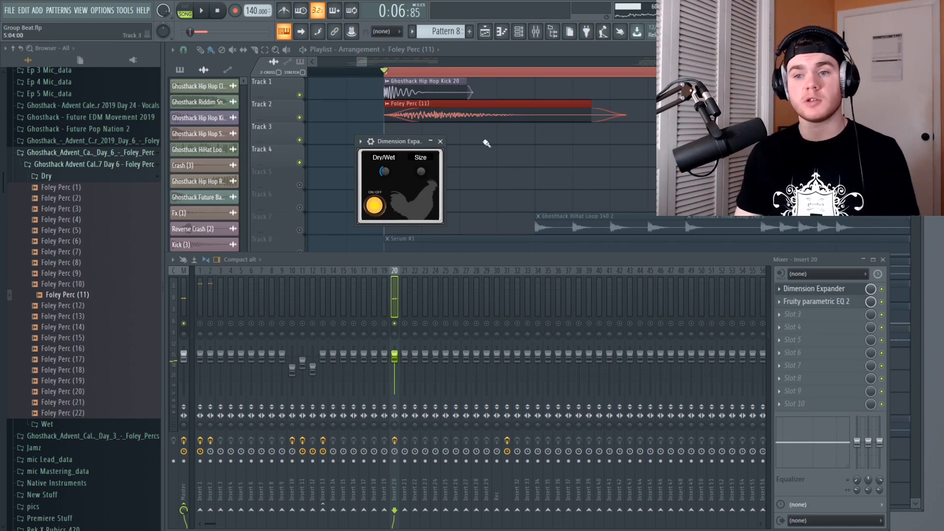
click(440, 141)
right_click(395, 324)
key(space)
drag(395, 357, 399, 367)
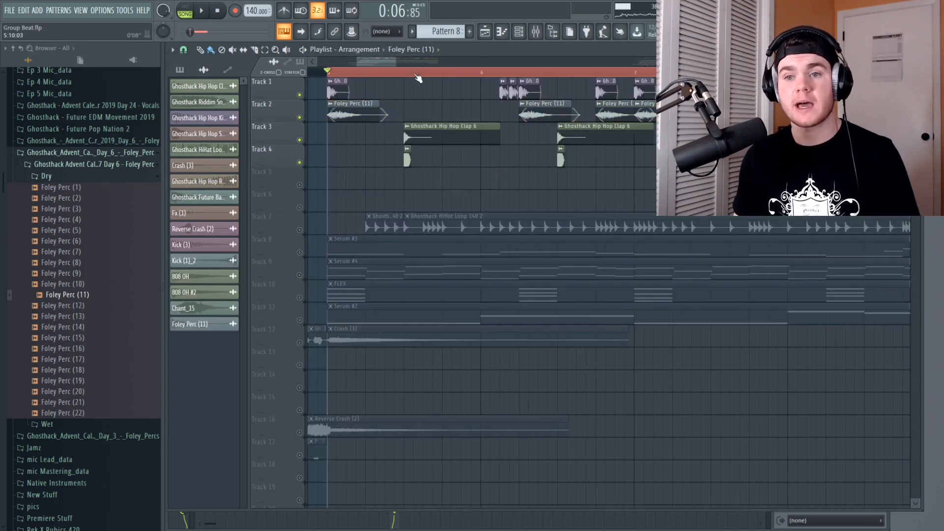
- Play the clap and snare layers starting from the first clap in bar 5
click(407, 73)
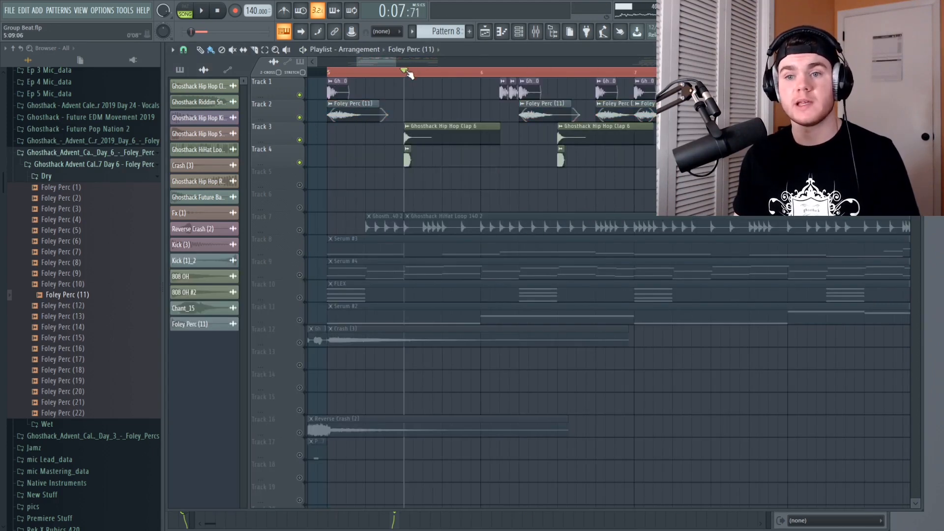
scroll(407, 72, up, 4)
key(space)
key(space)
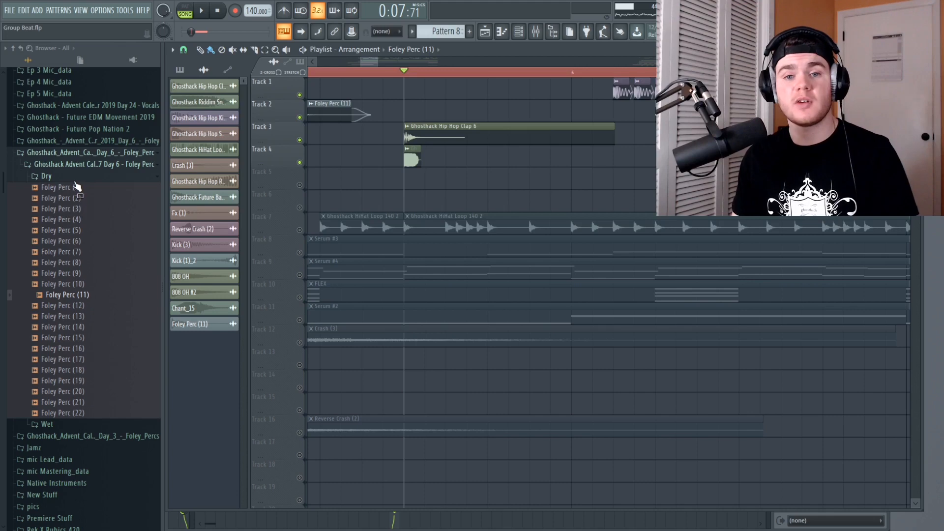
- Collapse the Day 6 Foley Perc sample folders and open the Ghosthack Advent Calendar 2018 Day 3 Foley Percs folder
click(73, 183)
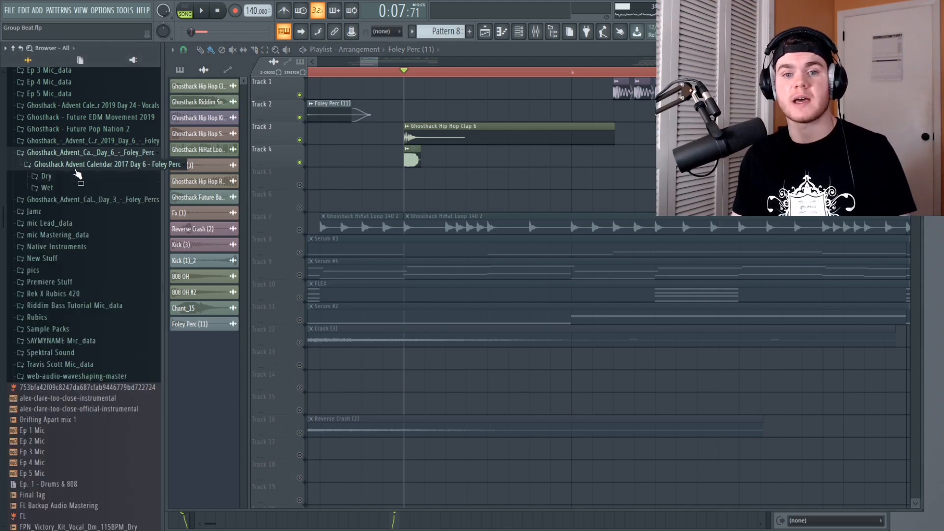
click(74, 165)
click(71, 156)
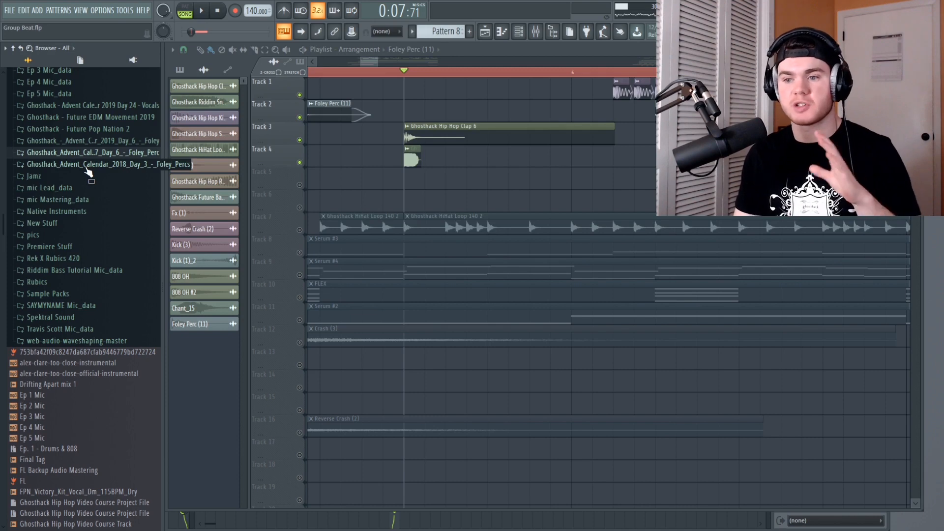
click(89, 165)
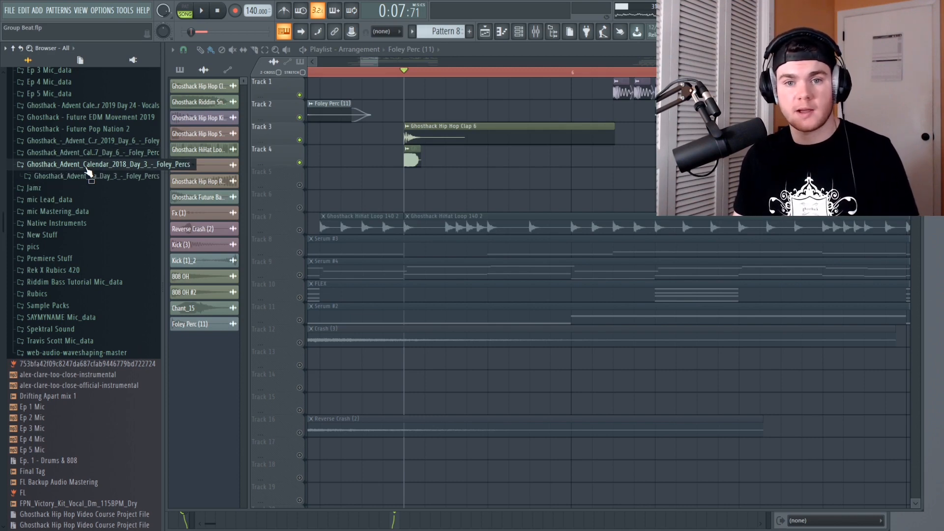
click(120, 177)
- Audition Ghosthack Foley Perc samples 1 to 4 and 20 to find a layer for the clap
click(130, 187)
click(127, 210)
click(128, 219)
click(124, 200)
click(118, 211)
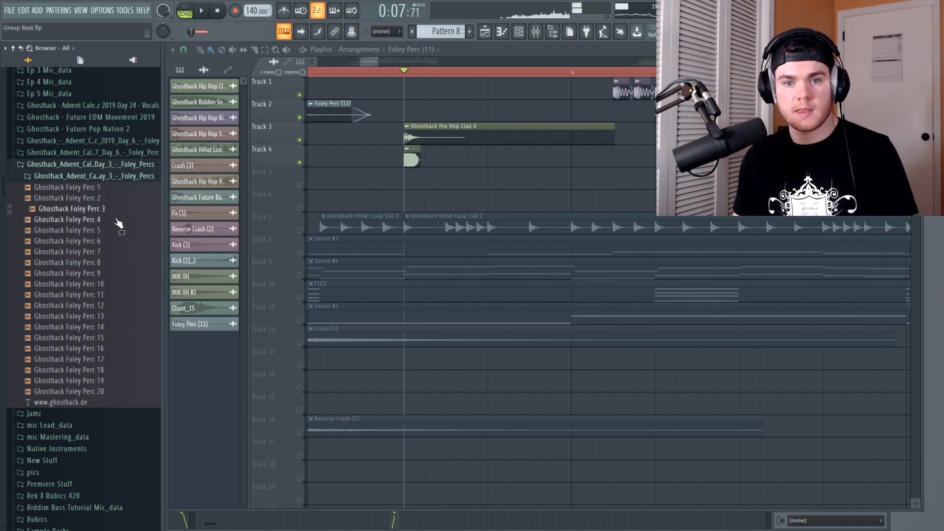
click(118, 392)
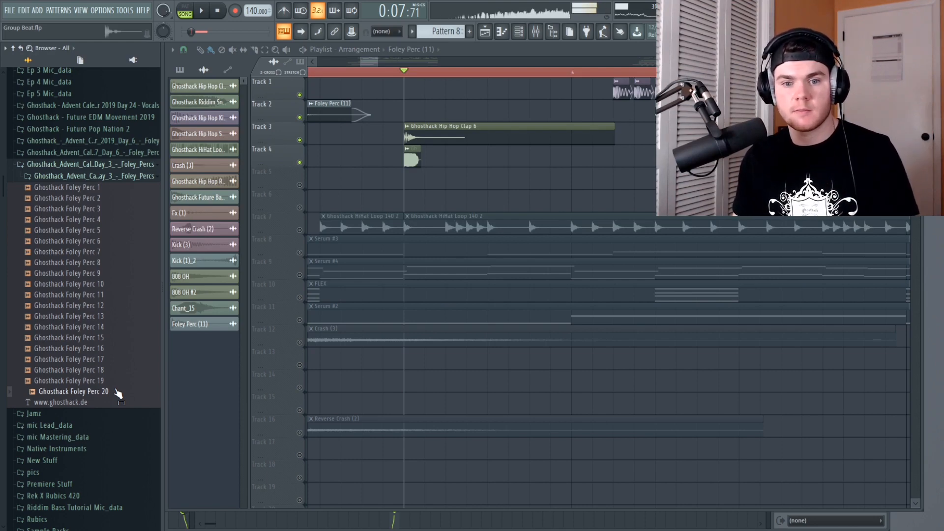
- Place Ghosthack Foley Perc 20 on Track 5 under the first clap in bar 5, activate the track and play it
drag(118, 392, 453, 181)
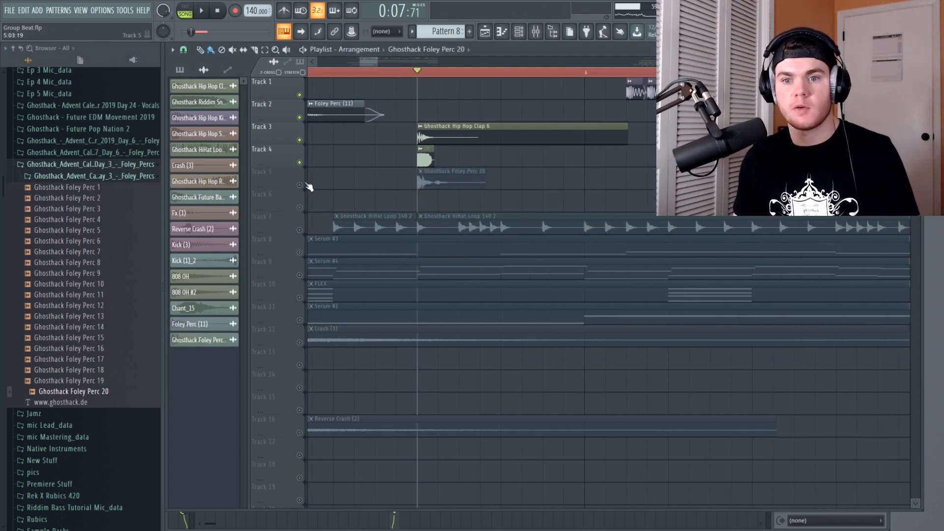
right_click(301, 185)
key(space)
- Raise the Ghosthack Foley Perc 20 sample's pitch by 100 cents and play it with the clap and snare
double_click(439, 181)
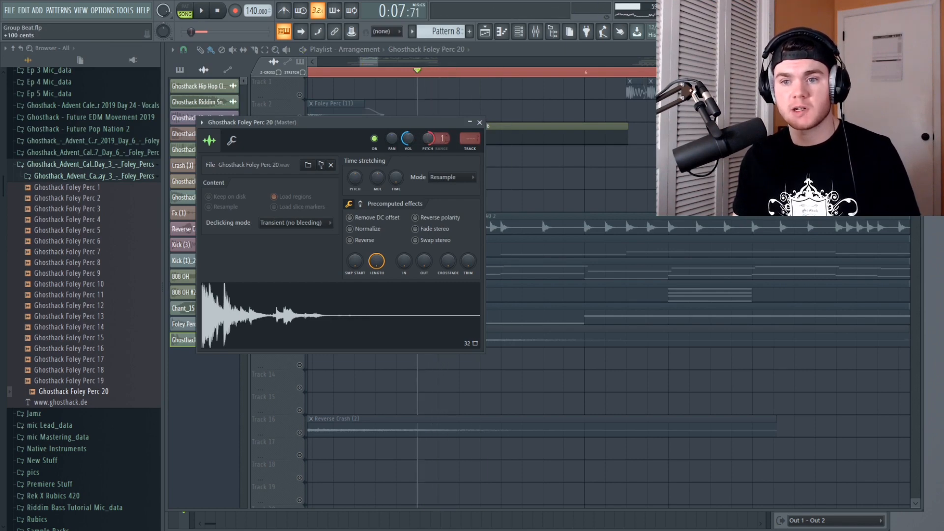
key(space)
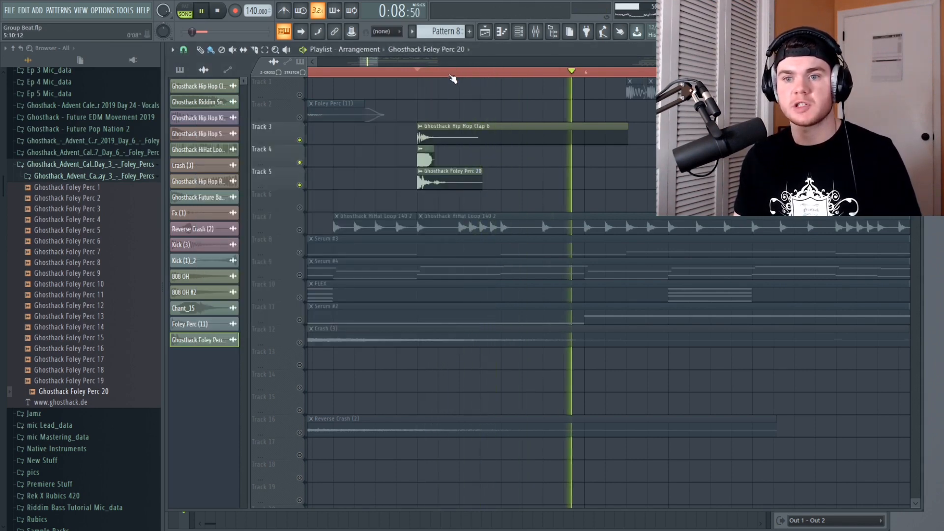
key(space)
- Set Ghosthack Foley Perc 20's declicking mode to Generic (bleeding) and trim its clip to start slightly after the clap
scroll(451, 74, down, 4)
scroll(452, 75, up, 4)
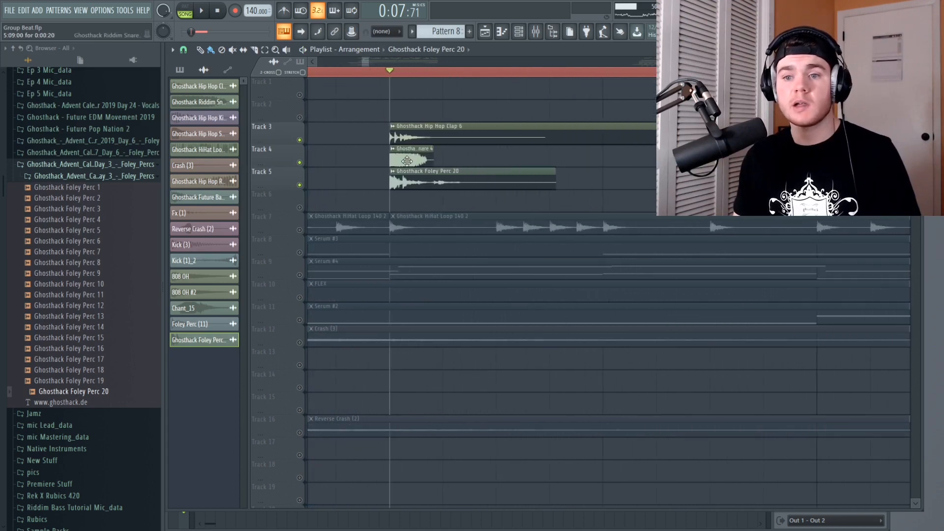
double_click(419, 182)
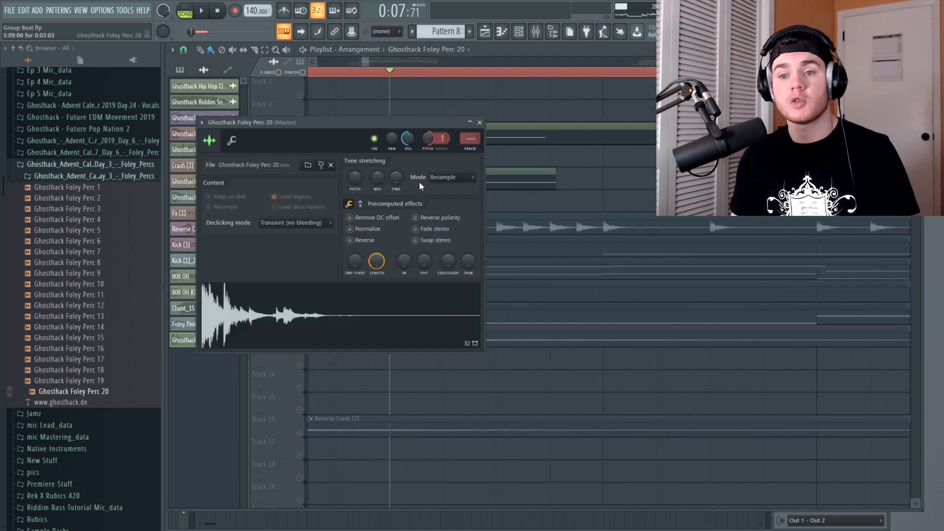
click(296, 224)
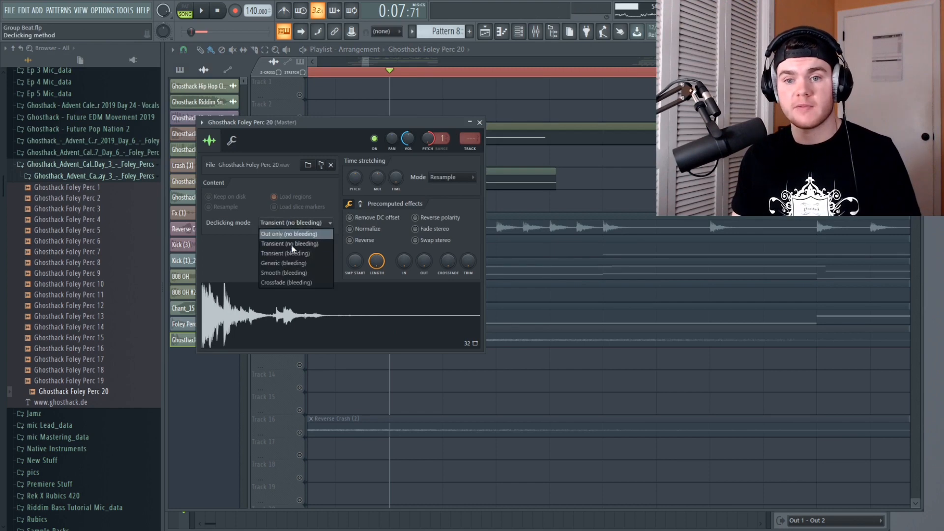
click(295, 264)
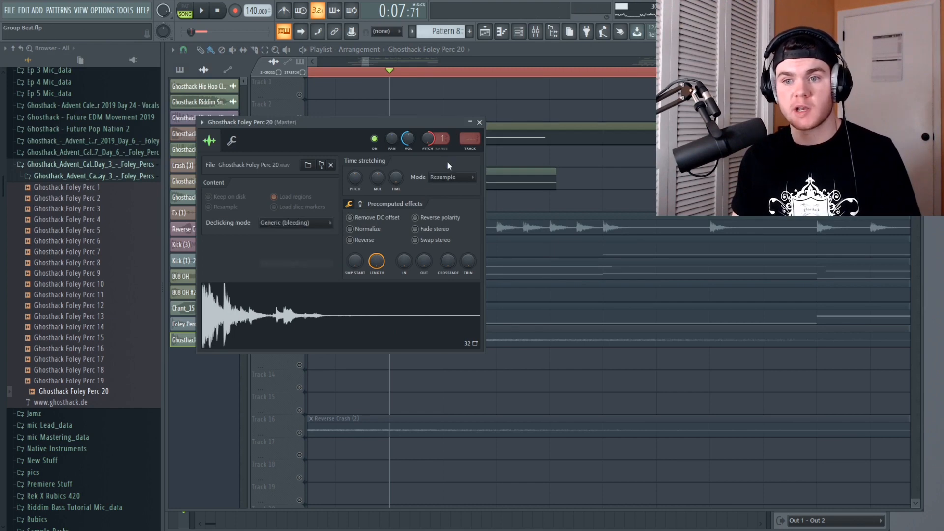
click(481, 123)
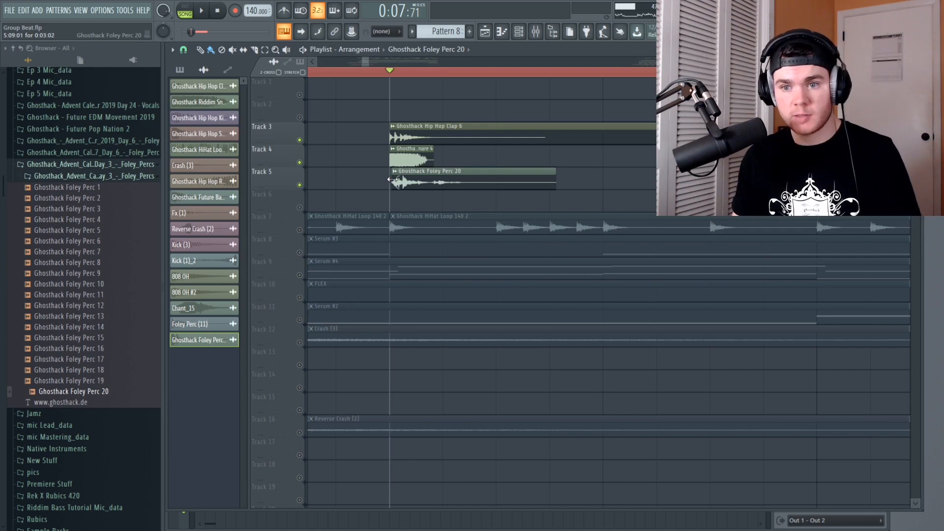
- Audition the Track 5 foley clip soloed, and play it together with the clap and snare on Tracks 3 and 4
right_click(300, 185)
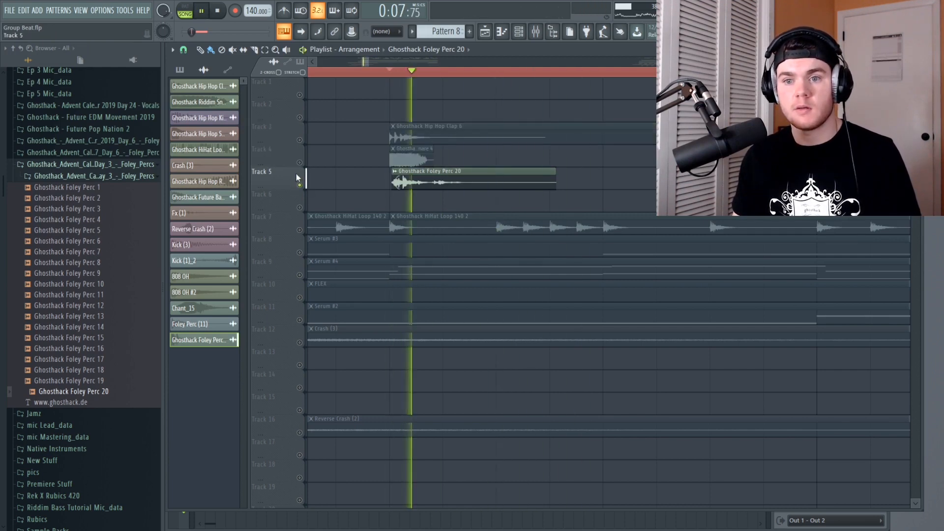
click(300, 162)
click(300, 141)
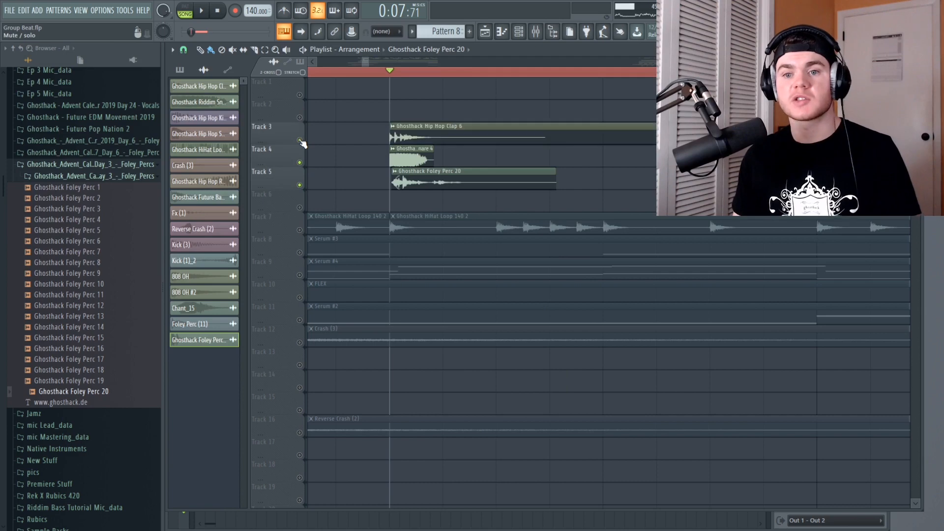
key(space)
key(space)
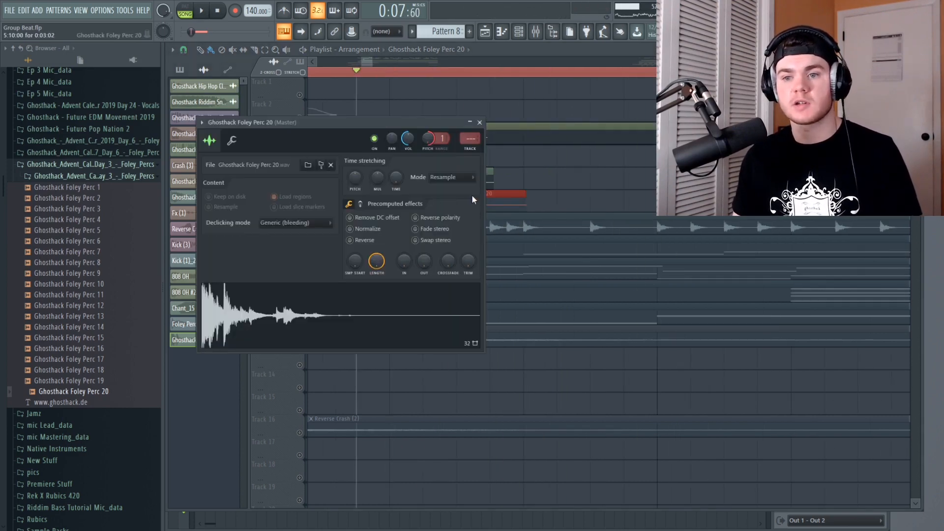
- Play the beat with the Ghosthack Foley Perc 20 layer and close the sample's channel settings
right_click(509, 201)
double_click(475, 180)
key(space)
key(space)
click(480, 123)
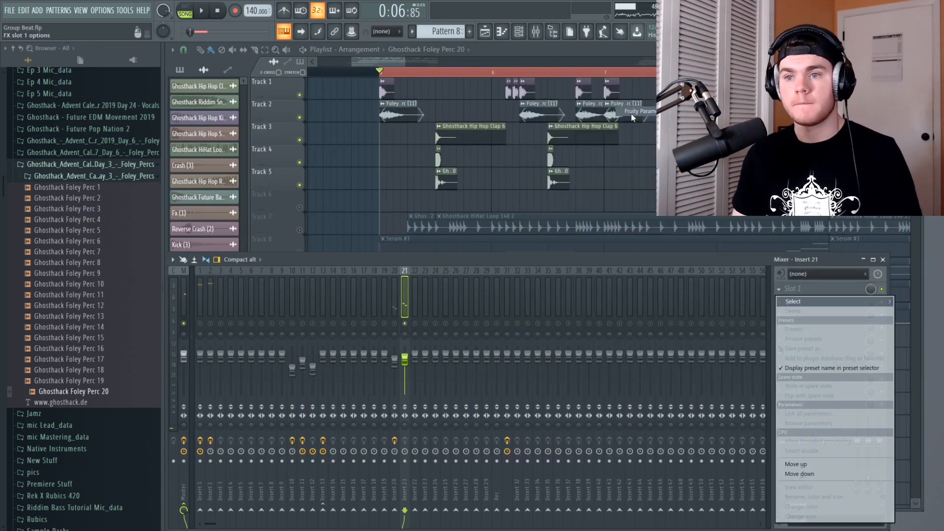
- Add Fruity Parametric EQ 2 to the first slot of Insert 21 and high-pass the foley with band 1, checking it by playback
click(628, 115)
click(490, 149)
click(488, 155)
drag(241, 231, 308, 232)
key(space)
key(space)
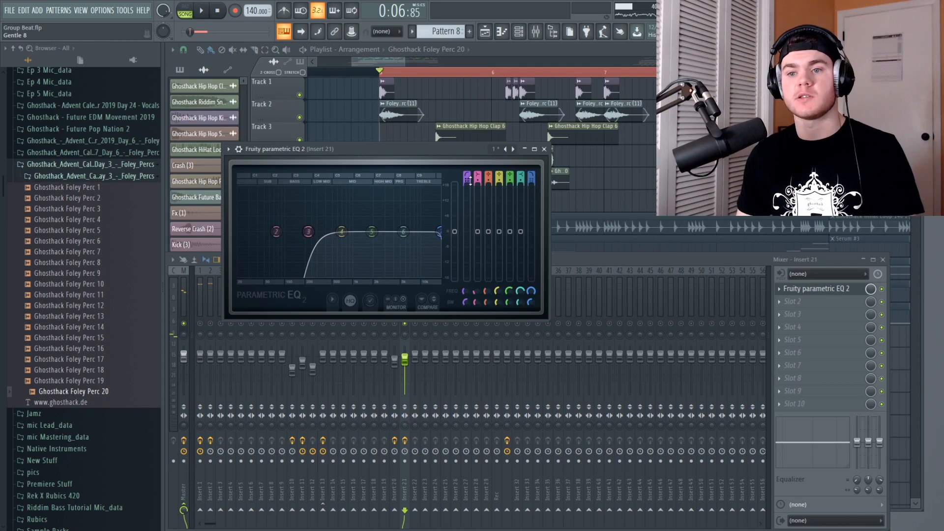
scroll(308, 231, up, 3)
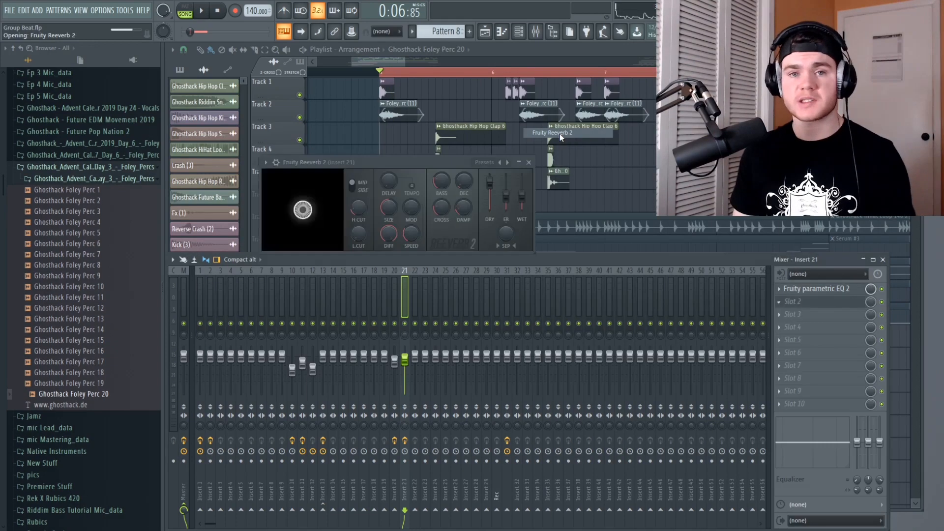
- Place Fruity Reeverb 2 in Insert 21's second slot, raise its wet level slightly, set high damping to 16.2 kHz and play the beat
drag(375, 166, 323, 242)
key(space)
drag(463, 277, 462, 272)
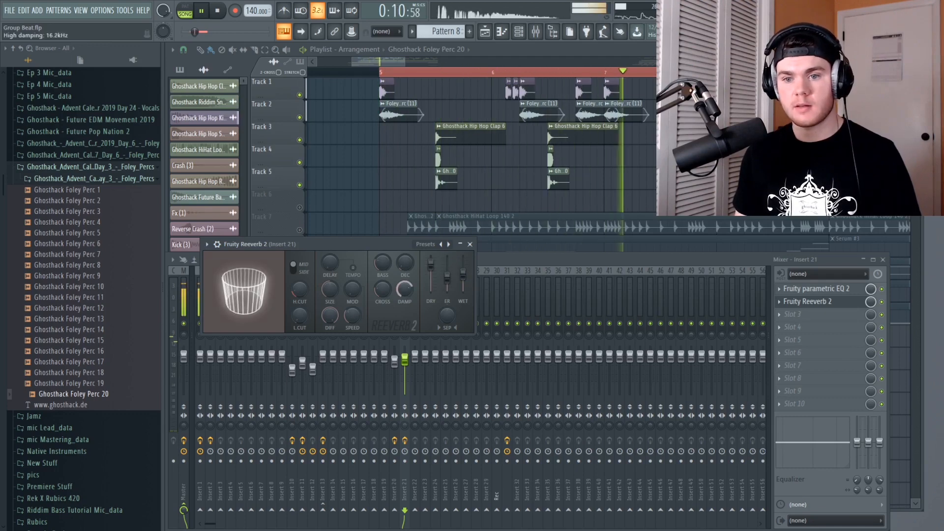
key(space)
- Turn off Insert 21's reverb high cut, raise its low cut, set the room size to 38 and play the result
drag(299, 291, 299, 248)
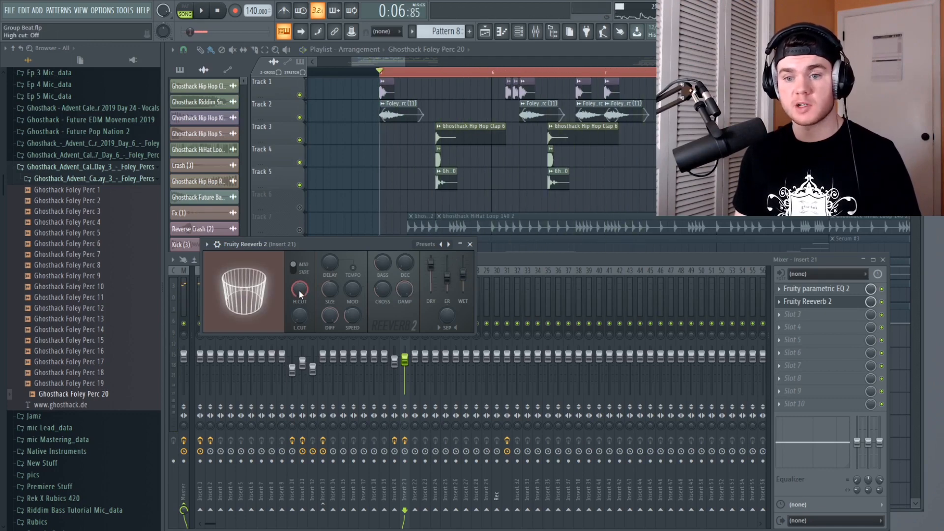
key(space)
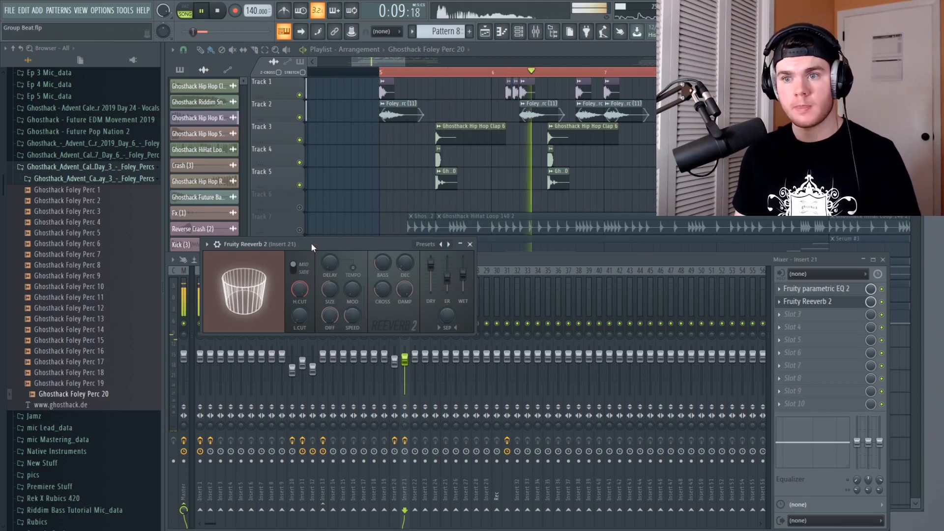
key(space)
drag(299, 316, 299, 304)
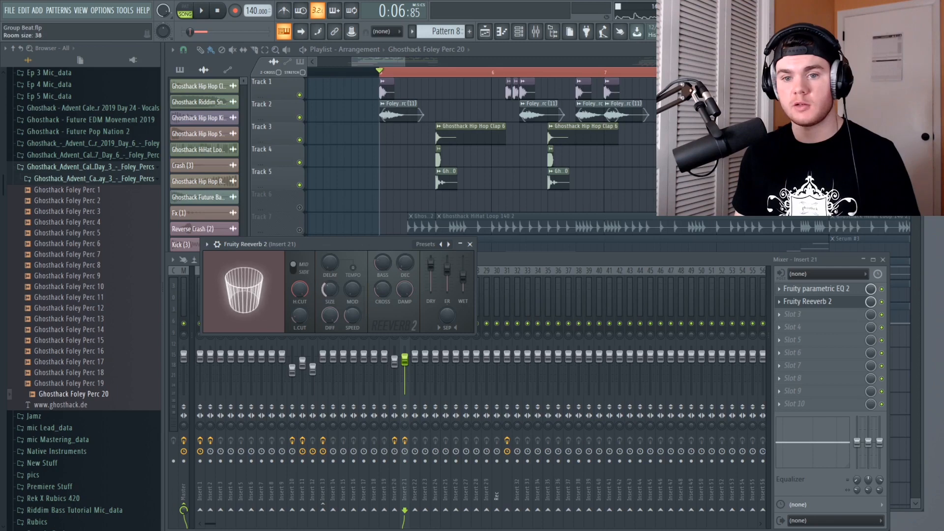
key(space)
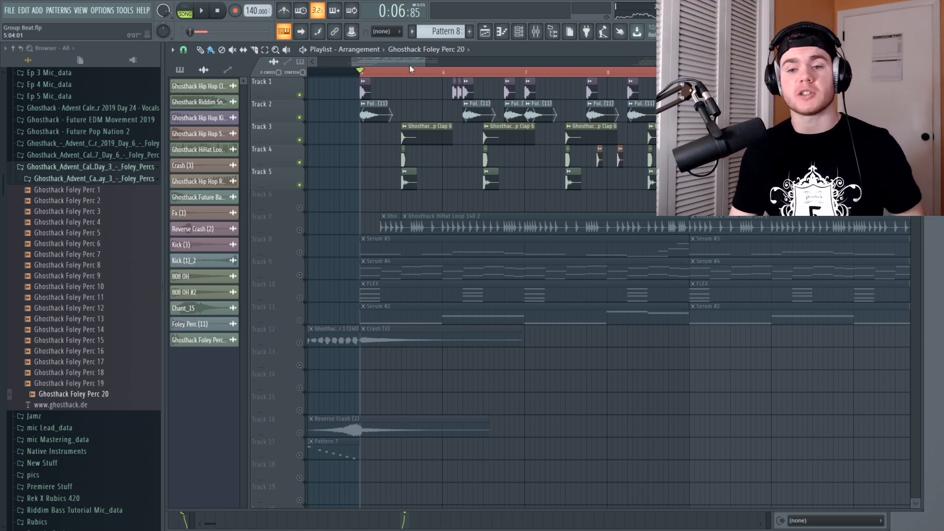
- Activate the hi-hat loop on Track 7 and open the Foley folder of the Ghosthack Advent Calendar 2019 Day 6 pack
click(301, 230)
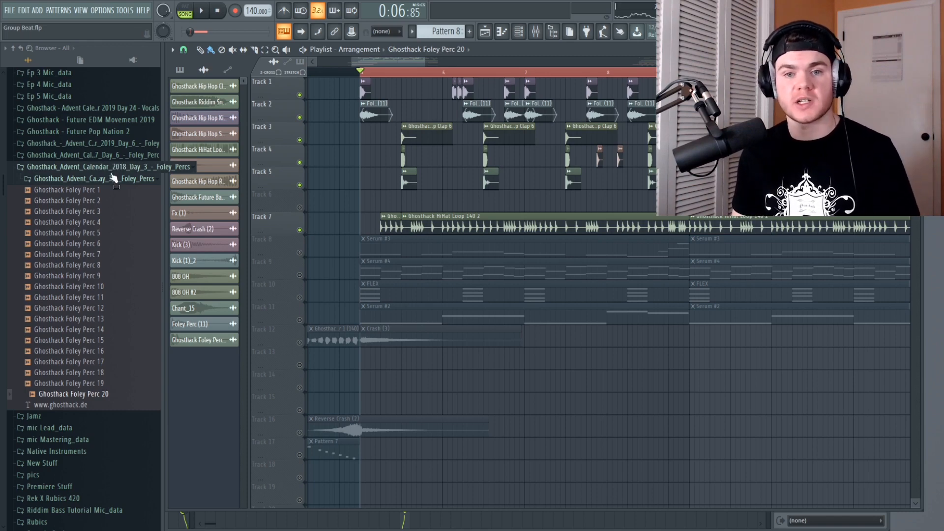
click(113, 147)
click(109, 157)
click(110, 167)
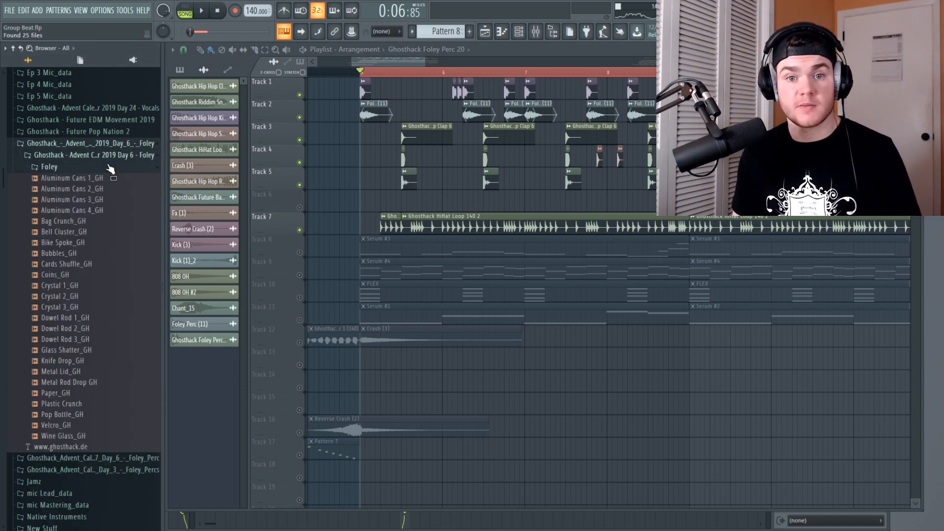
- Audition the Day 6 foley samples, from Aluminum Cans through Bell Cluster, Coins and Crystal to the Dowel Rod sounds
click(126, 192)
click(125, 232)
click(119, 276)
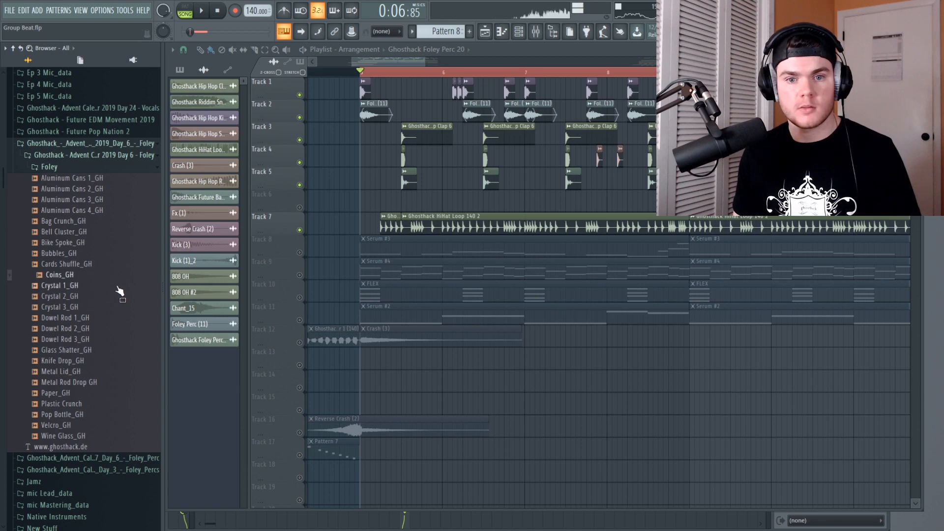
click(117, 308)
click(116, 329)
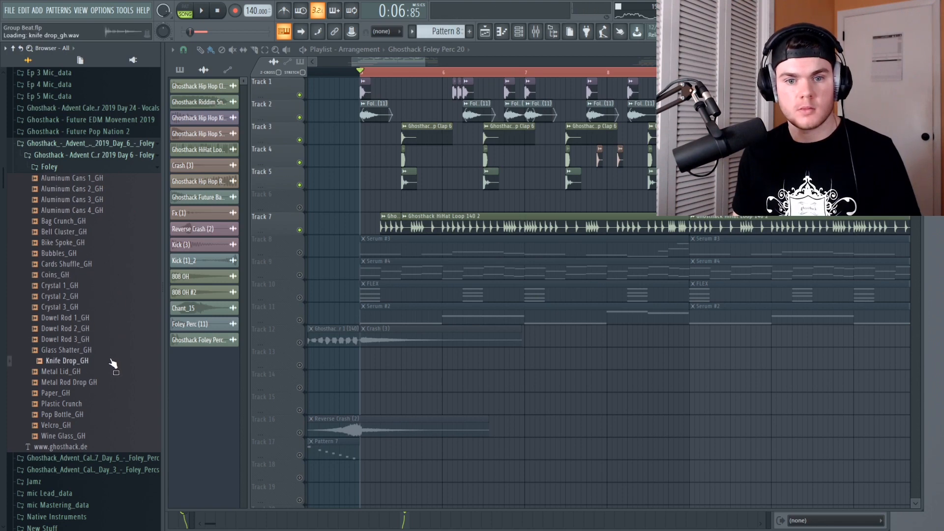
click(79, 340)
click(75, 328)
click(78, 319)
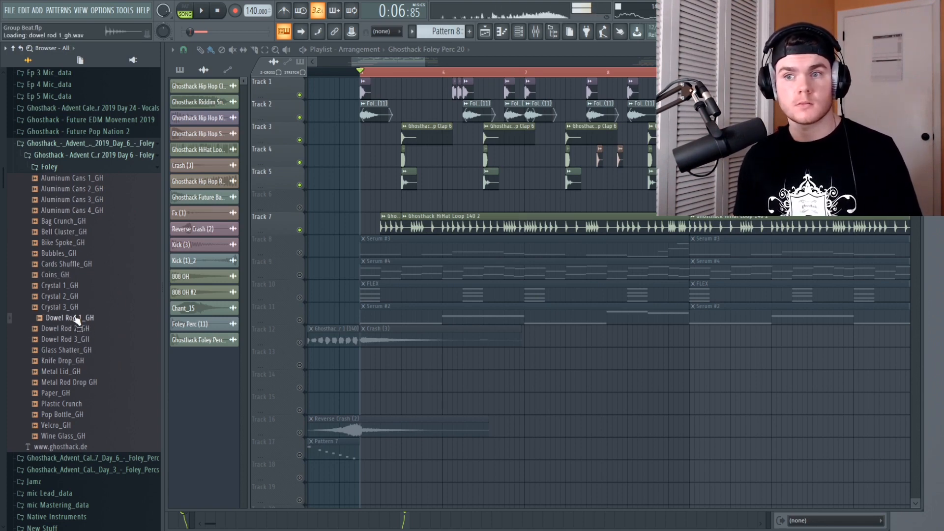
click(75, 329)
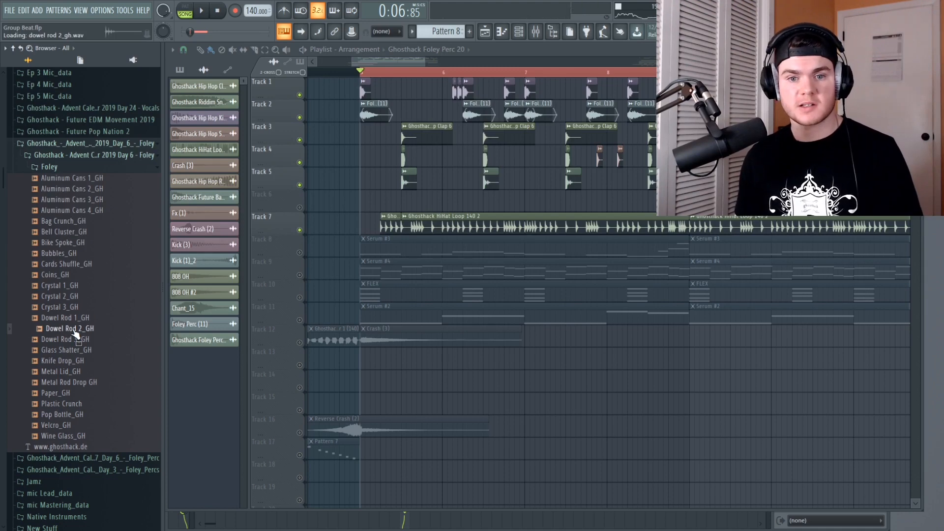
- Activate Track 6, place short Dowel Rod 2_GH clips there in bars 7 and 8, and play them with the drums
drag(76, 334, 465, 206)
click(300, 207)
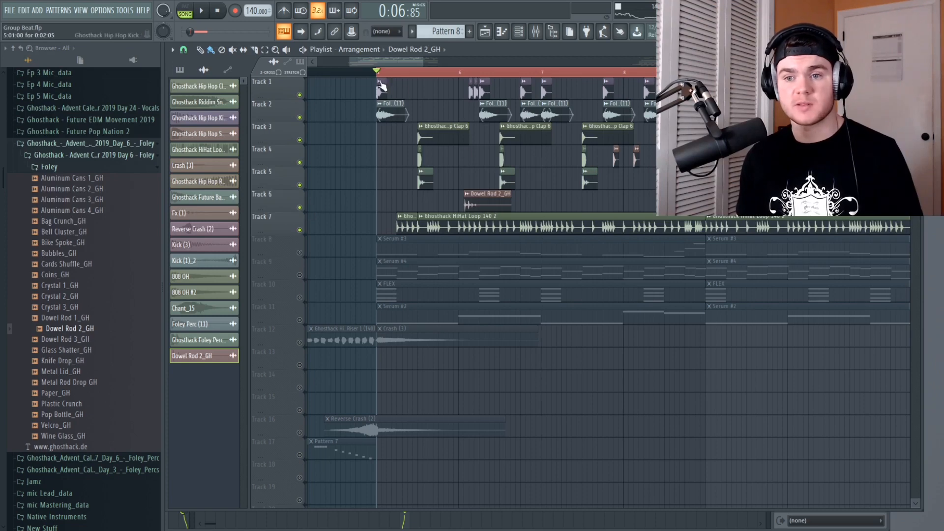
key(space)
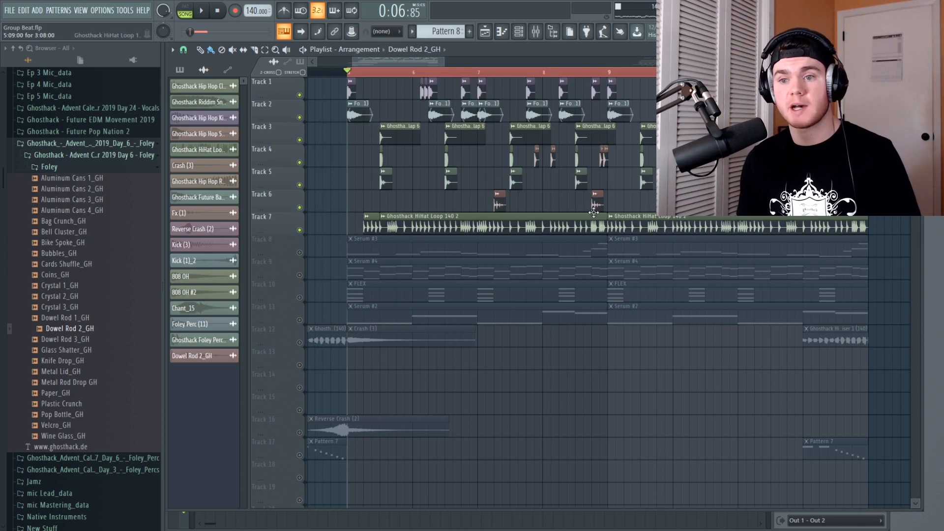
key(space)
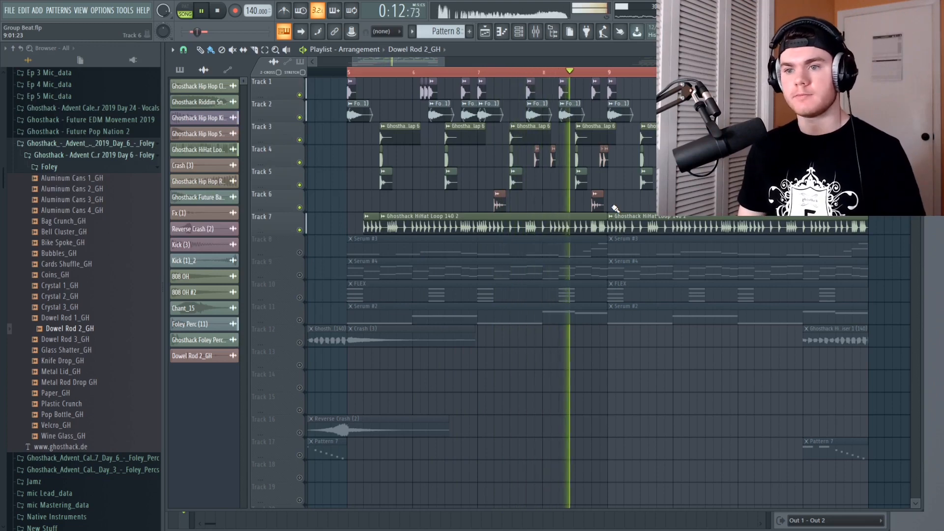
key(space)
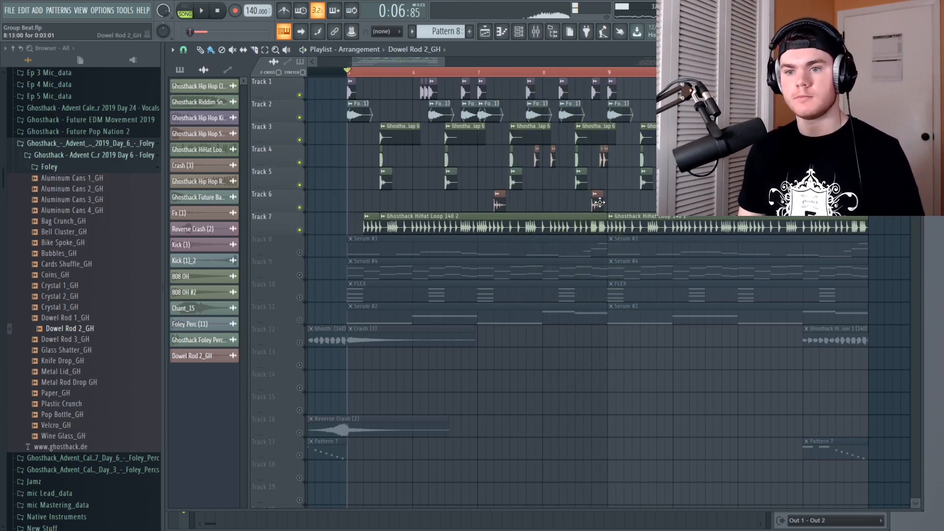
- Turn down the stereo delay in Dowel Rod 2_GH's precomputed effects and play it with the drums
double_click(600, 202)
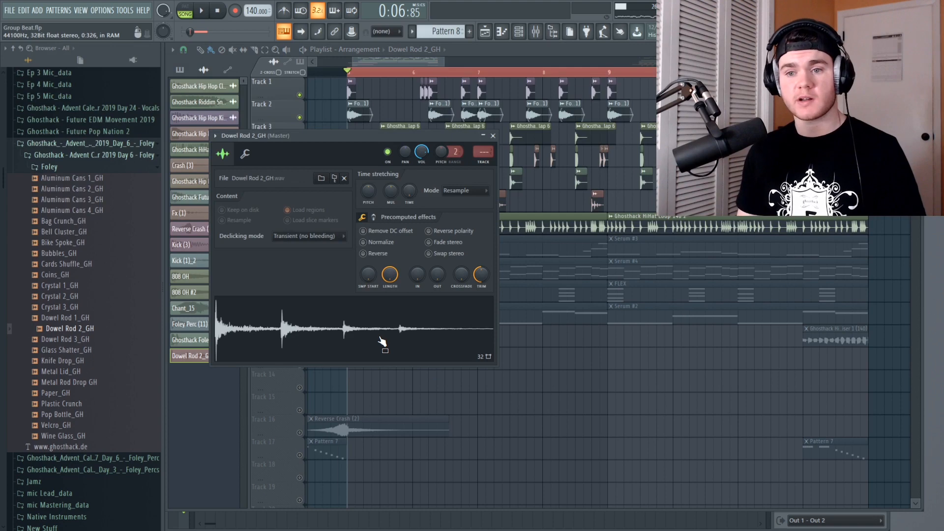
click(374, 218)
drag(416, 274, 416, 266)
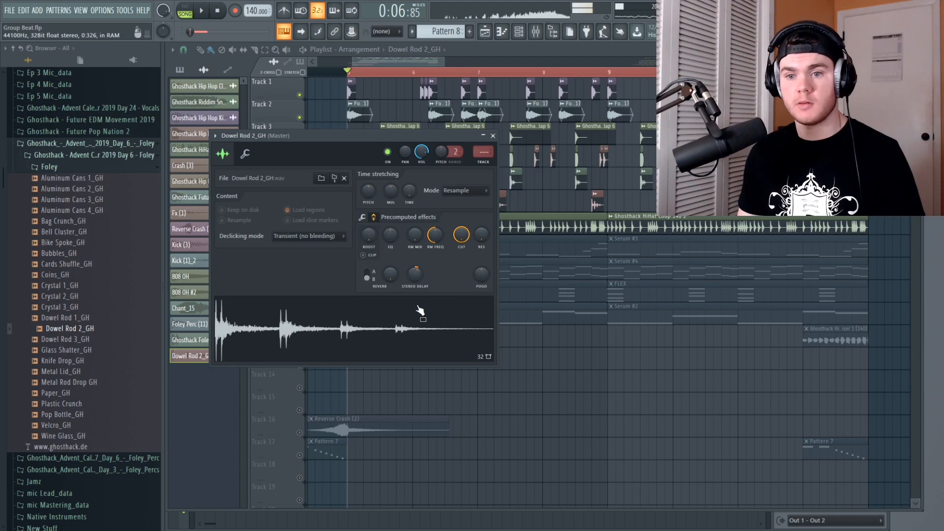
drag(415, 274, 415, 300)
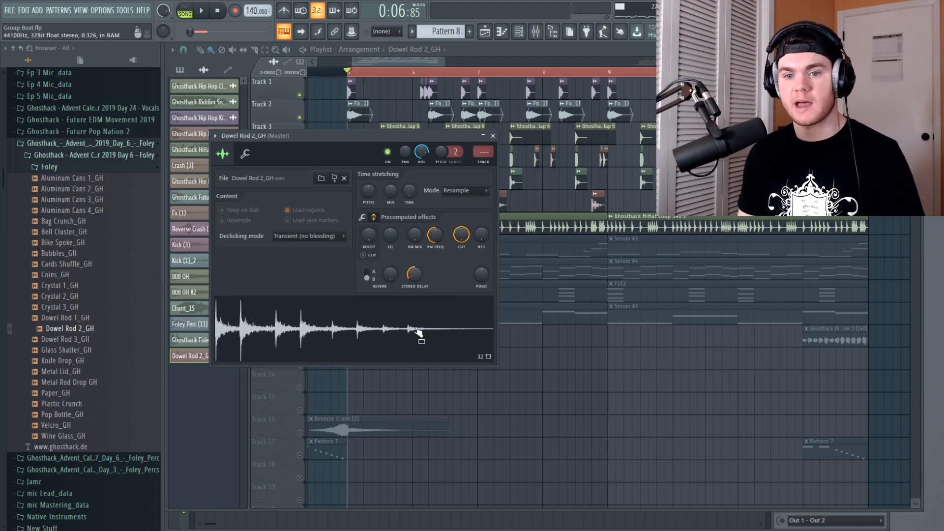
key(space)
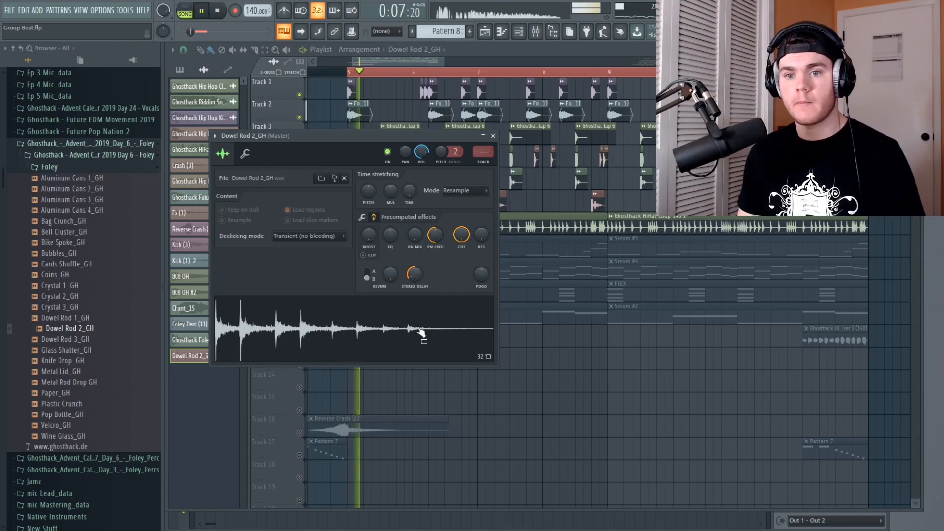
click(493, 136)
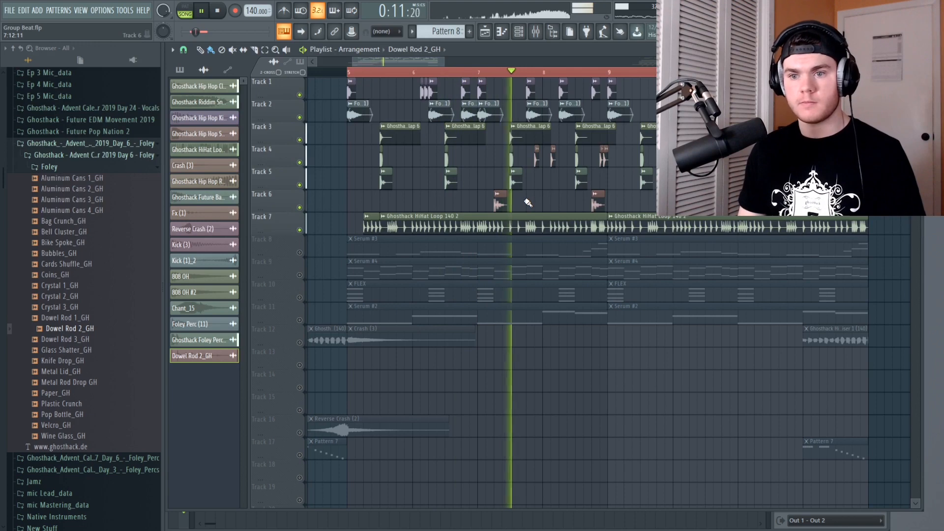
key(space)
- Make the bar 8 Dowel Rod 2_GH clip unique and turn its stereo delay up to the opposite side
right_click(597, 201)
click(616, 270)
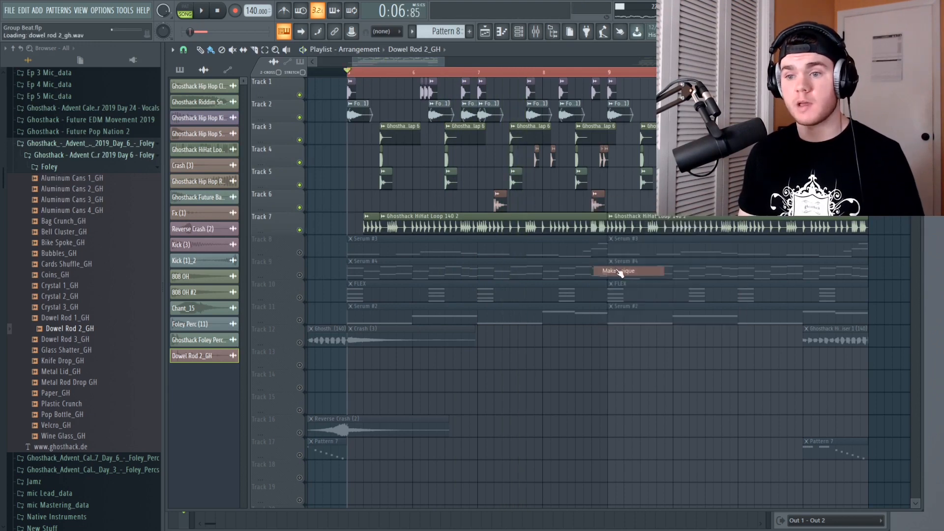
click(387, 232)
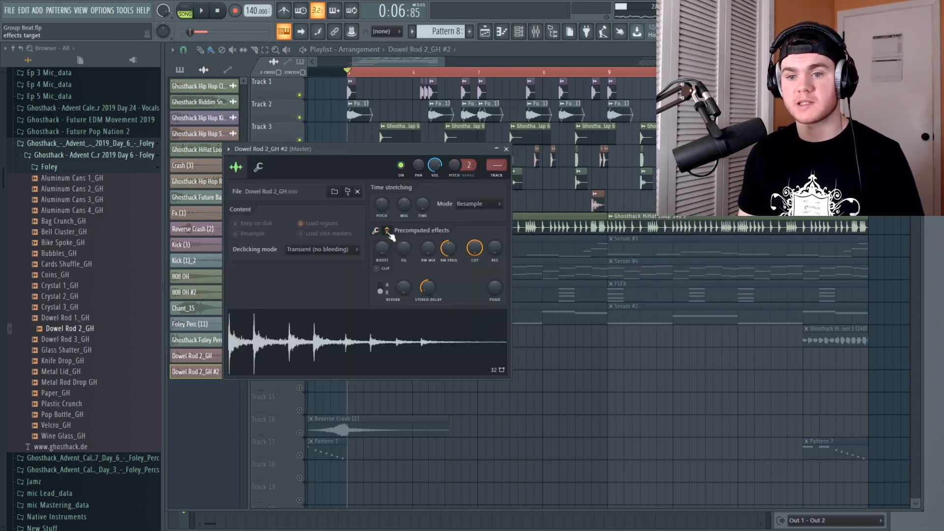
drag(428, 288, 428, 247)
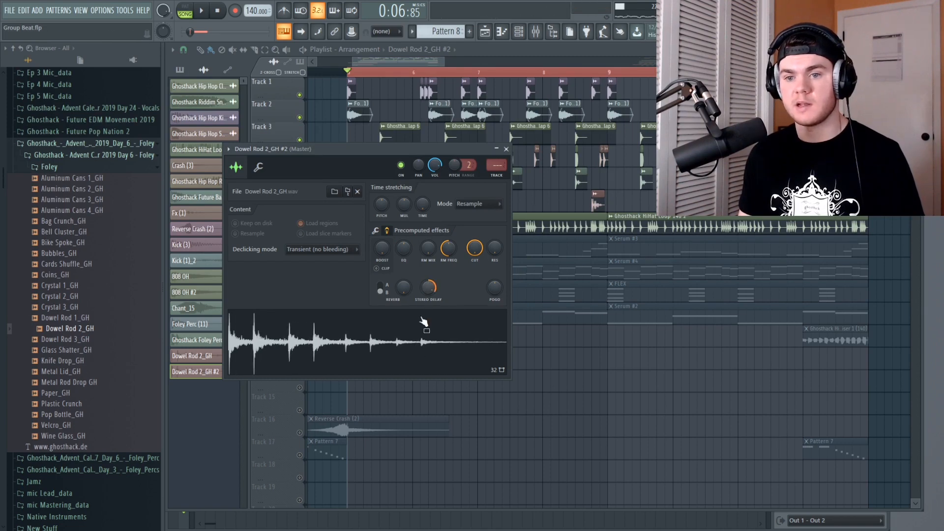
click(506, 149)
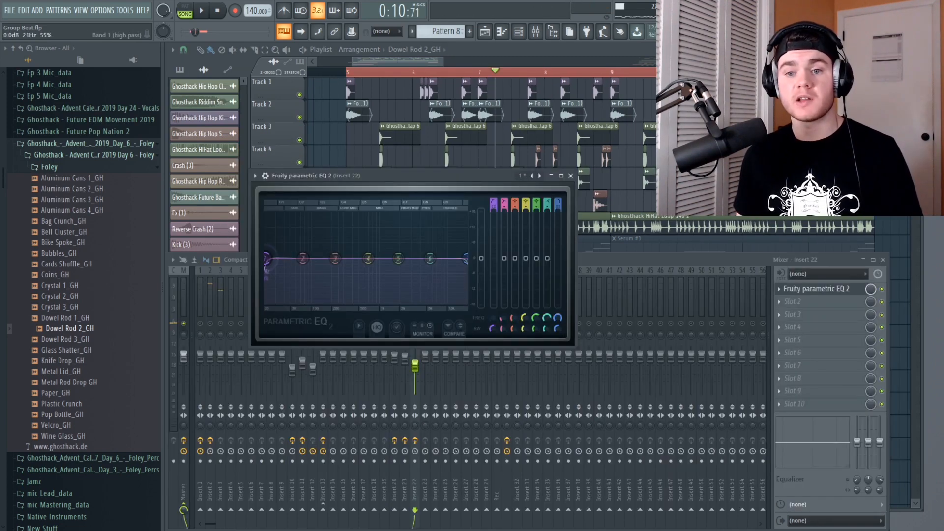
- High-pass the dowel rod on Insert 22 with band 1 of Fruity Parametric EQ 2, checking it by playback
drag(494, 211, 494, 216)
key(space)
key(space)
key(space)
drag(279, 258, 355, 258)
key(space)
key(space)
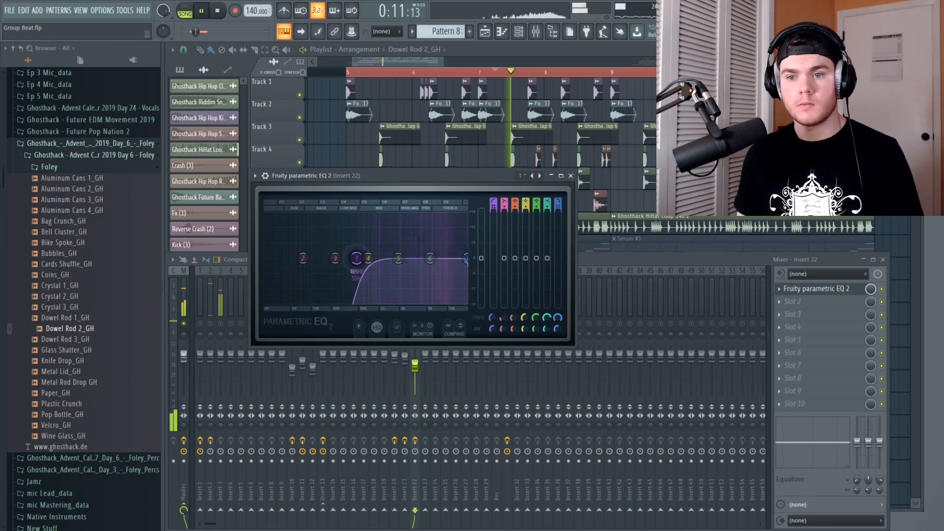
key(space)
- Add a slight low-pass to the dowel rod with the highest band of Insert 22's EQ and play the result
drag(554, 206, 554, 215)
key(space)
key(space)
drag(467, 258, 458, 258)
key(space)
key(space)
- Add Fruity Reeverb 2 to Insert 22's second slot, play the dowel rod with the drums and close the mixer
click(837, 289)
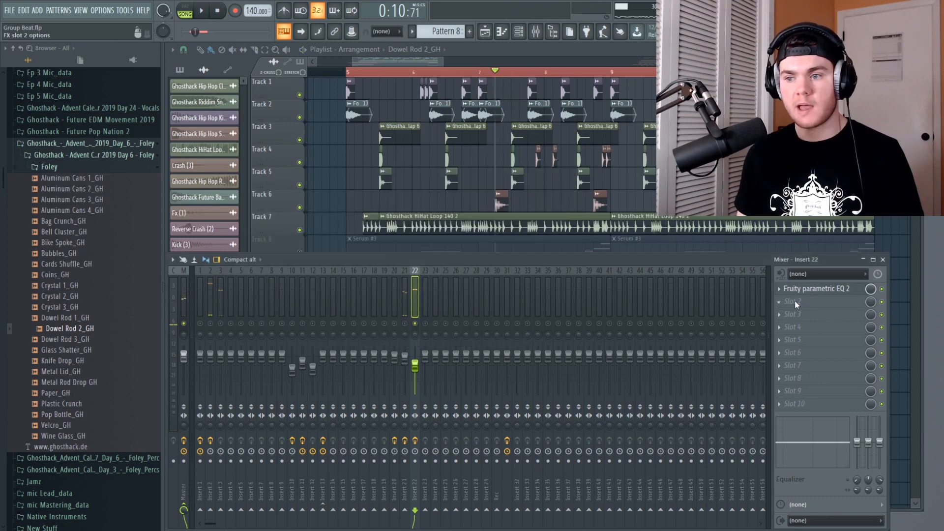
click(781, 301)
mouse_move(783, 302)
click(571, 132)
key(space)
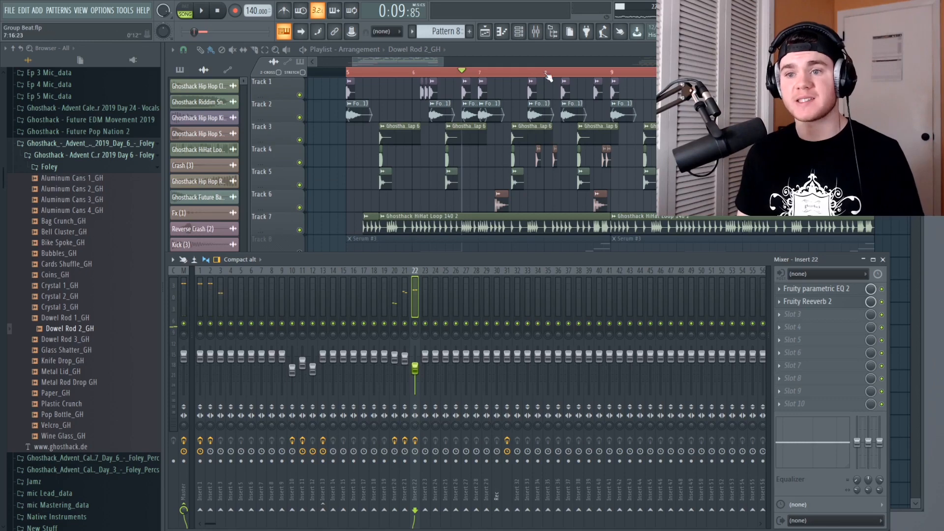
key(F9)
drag(433, 57, 435, 61)
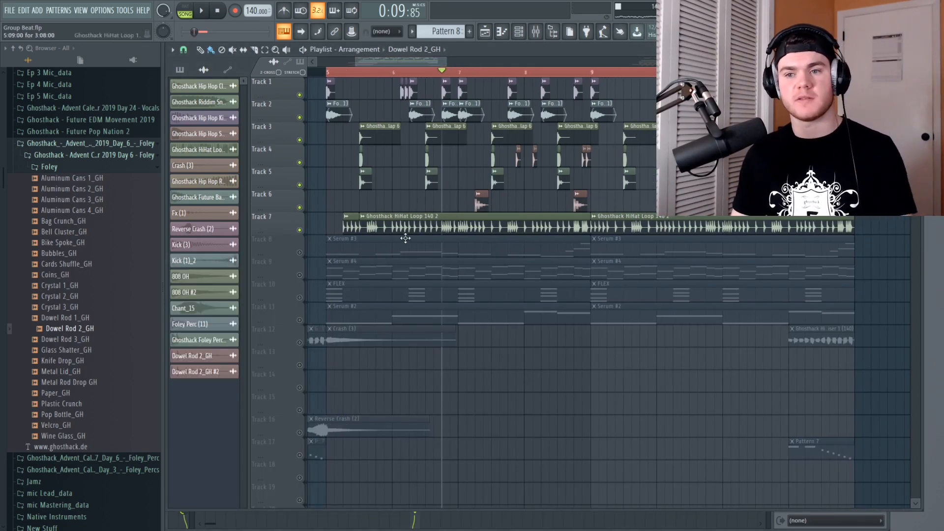
- Preview Bell Cluster_GH, place it on Track 6 near bar 7 and play it with the drums
click(86, 233)
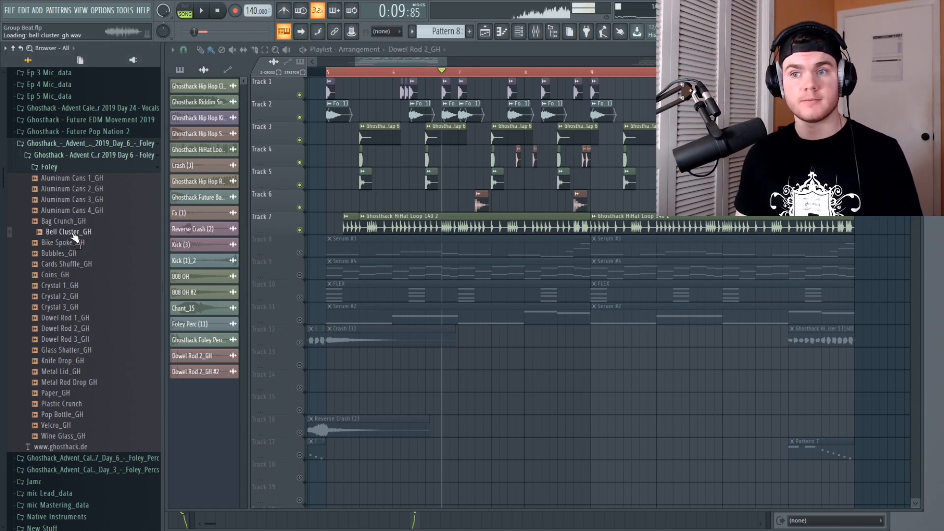
drag(75, 237, 458, 208)
click(492, 73)
key(space)
drag(384, 60, 394, 64)
key(space)
key(space)
key(space)
- Move the Bell Cluster_GH clip to the start of the hi-hat loop in bar 5, between the kick and clap, and play it
drag(428, 210, 524, 198)
drag(517, 200, 534, 201)
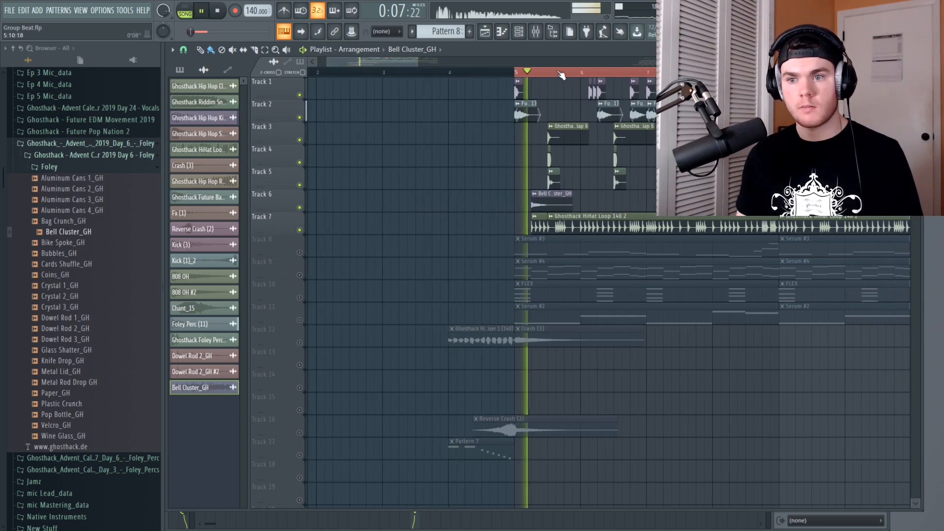
scroll(563, 75, up, 5)
key(space)
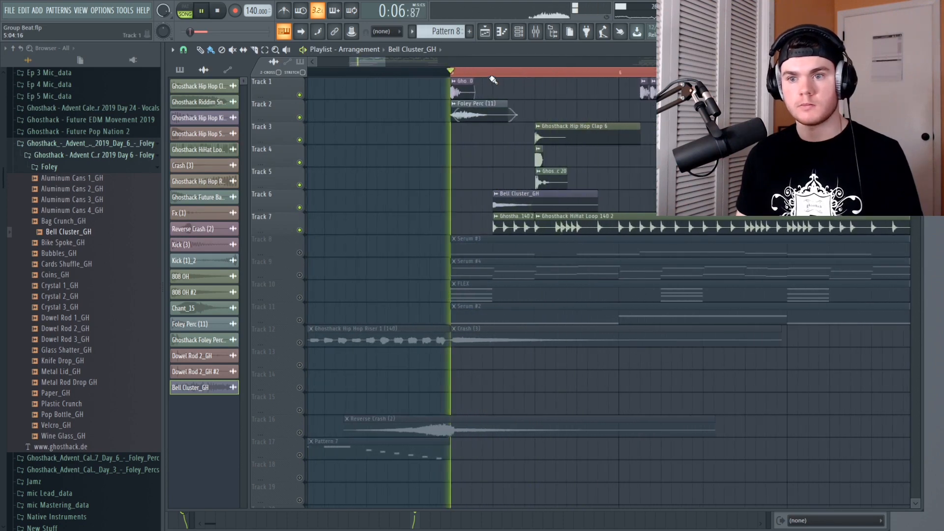
key(space)
scroll(494, 81, up, 3)
key(space)
- Set the declicking mode of the Bell Cluster_GH sample to Generic (bleeding) and close its settings
double_click(497, 207)
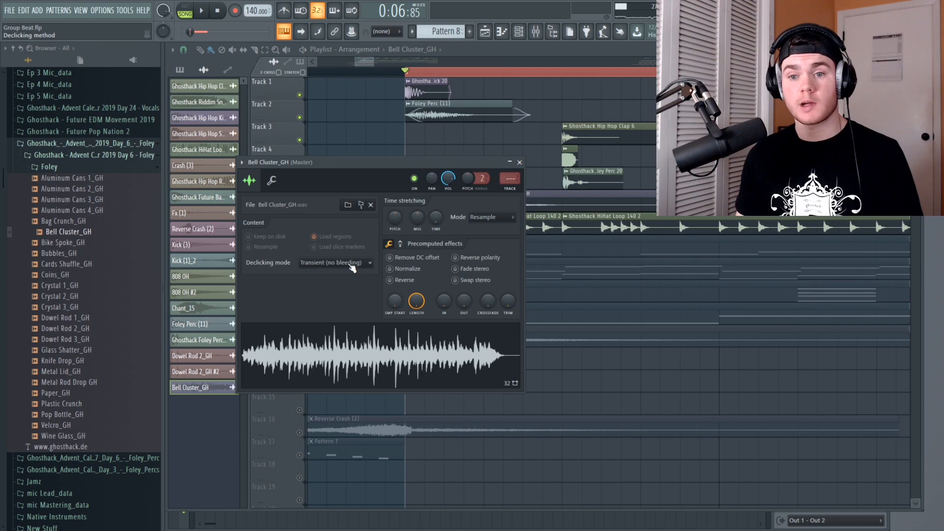
click(343, 263)
click(335, 303)
click(519, 163)
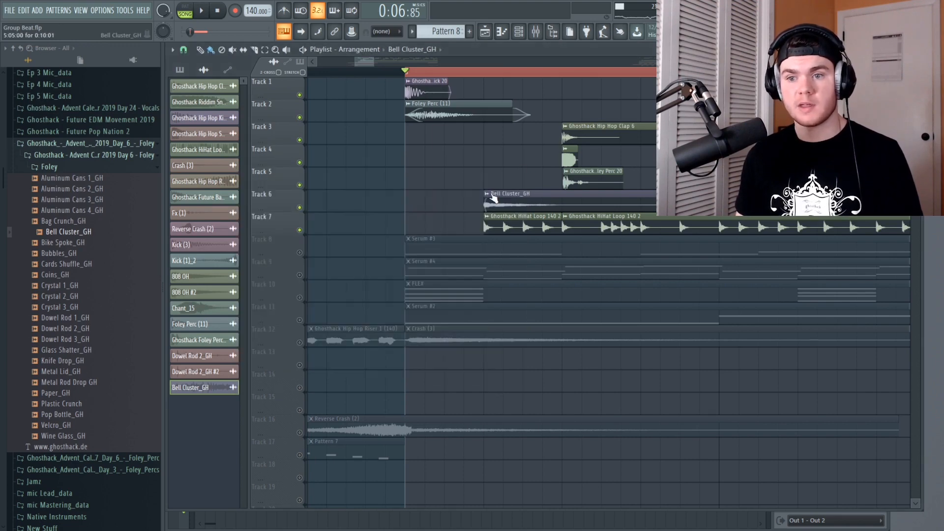
- Slip the audio inside the soloed Bell Cluster_GH clip slightly earlier, then play it with the whole arrangement from bar 5
scroll(492, 74, up, 4)
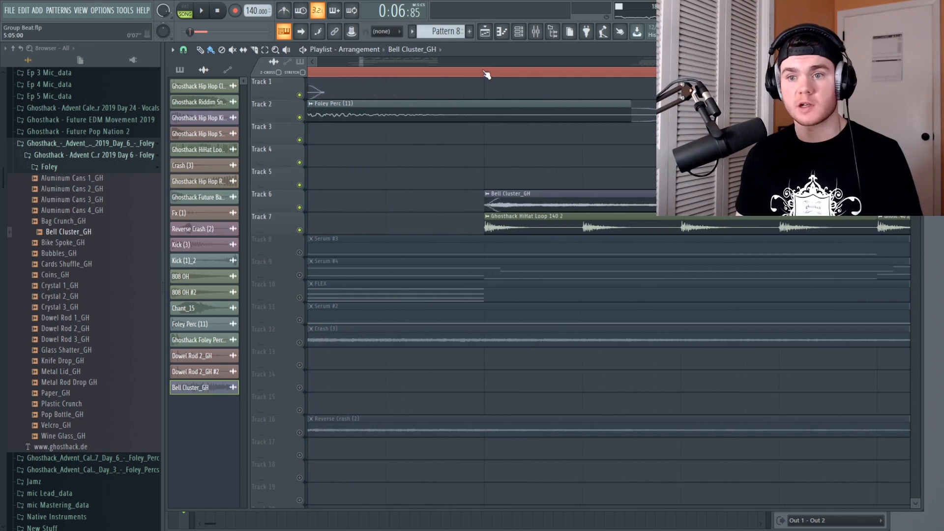
scroll(489, 74, down, 4)
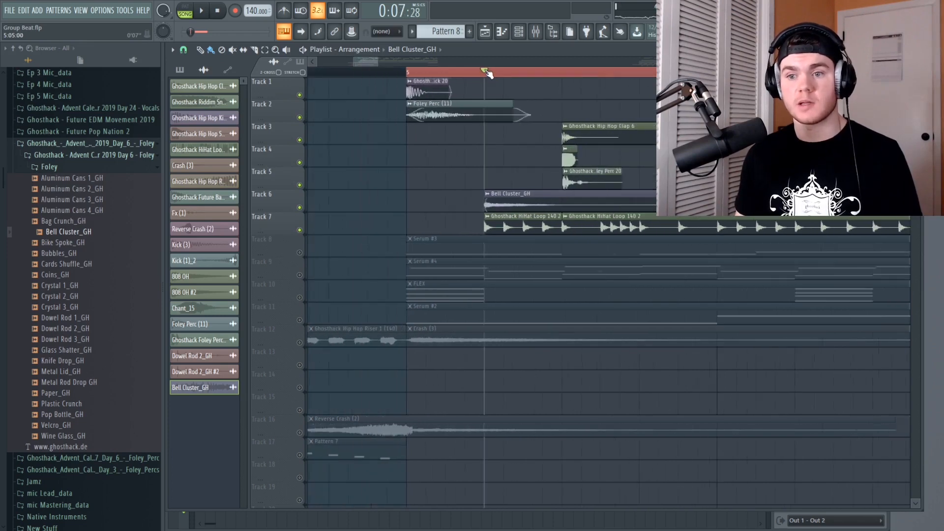
ctrl+click(305, 208)
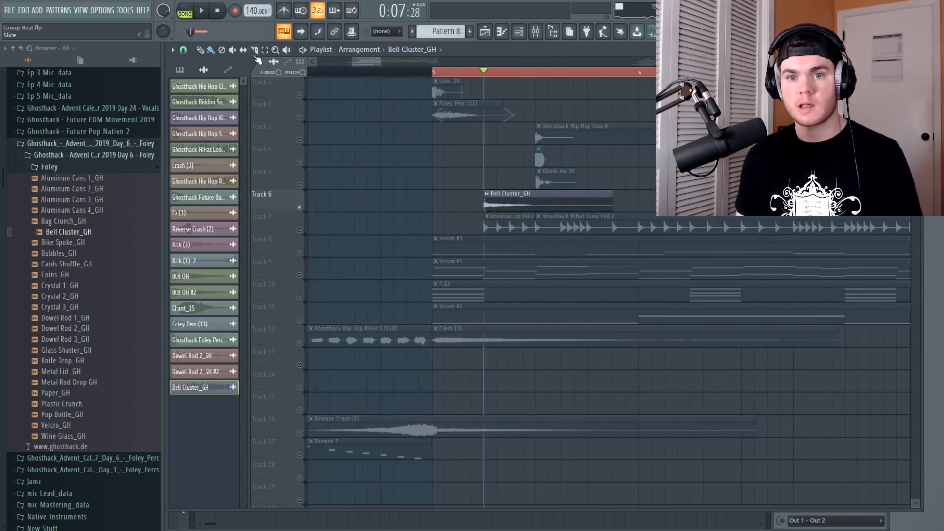
drag(579, 208, 565, 215)
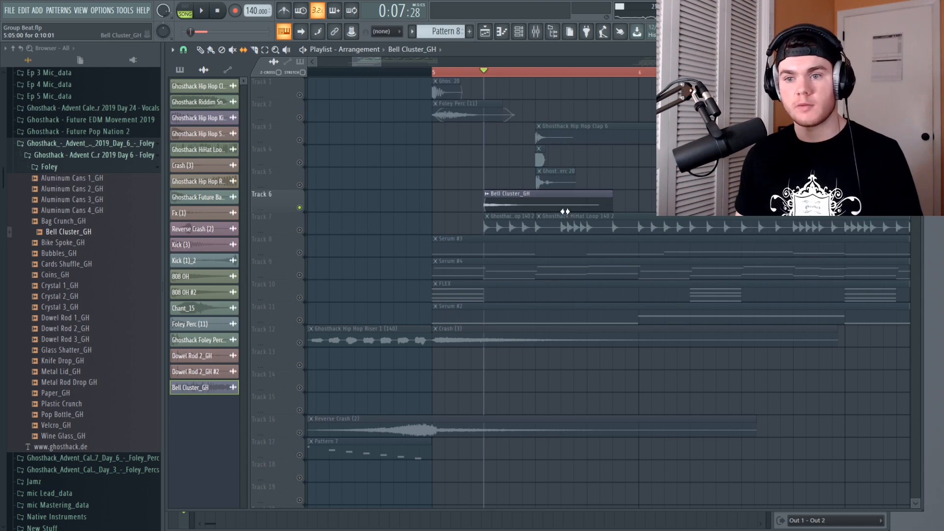
ctrl+click(304, 208)
click(433, 69)
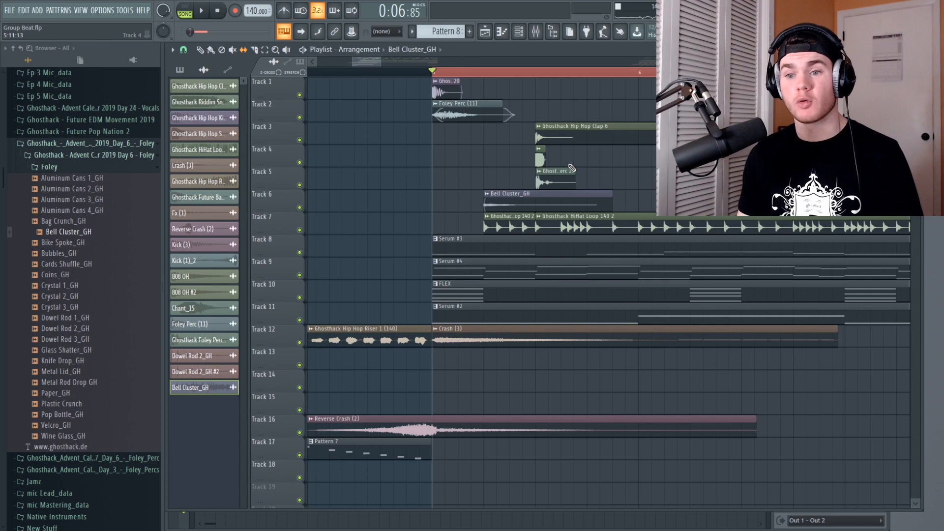
key(space)
key(space)
scroll(501, 76, down, 3)
key(space)
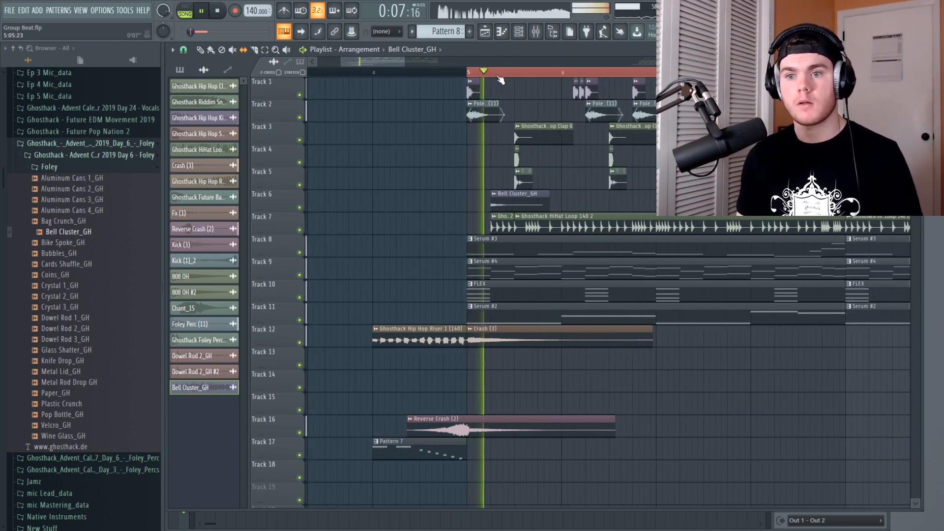
key(space)
- Adjust the Bell Cluster_GH sample's pitch with a pitch range of 3 and play it with the beat
click(200, 50)
double_click(514, 195)
drag(478, 165, 510, 260)
key(space)
key(space)
- Fine-tune the timing of the audio inside the Bell Cluster_GH clip with the Slip tool and play it
scroll(509, 201, up, 3)
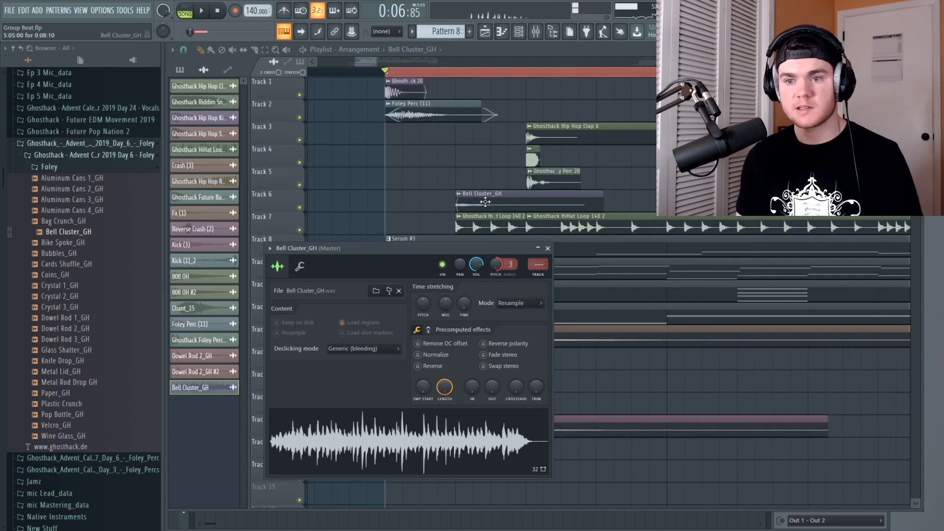
click(243, 49)
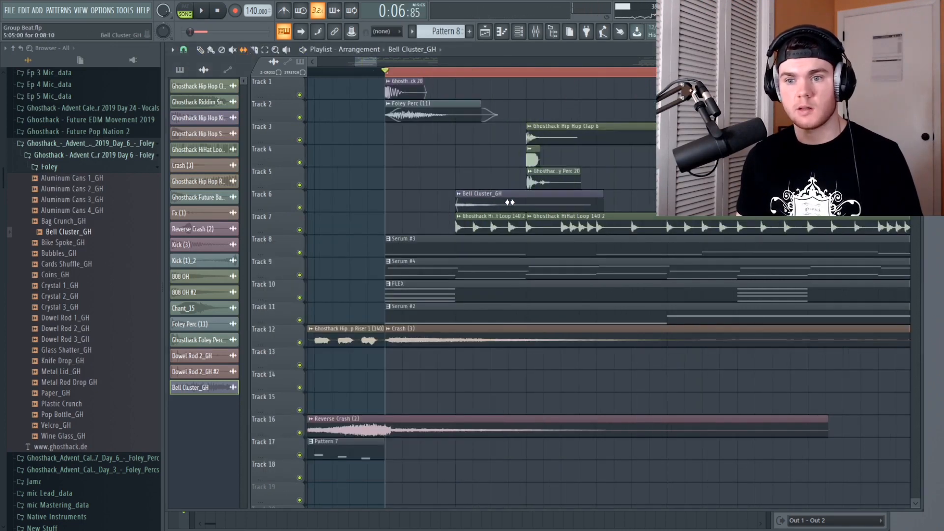
key(space)
key(space)
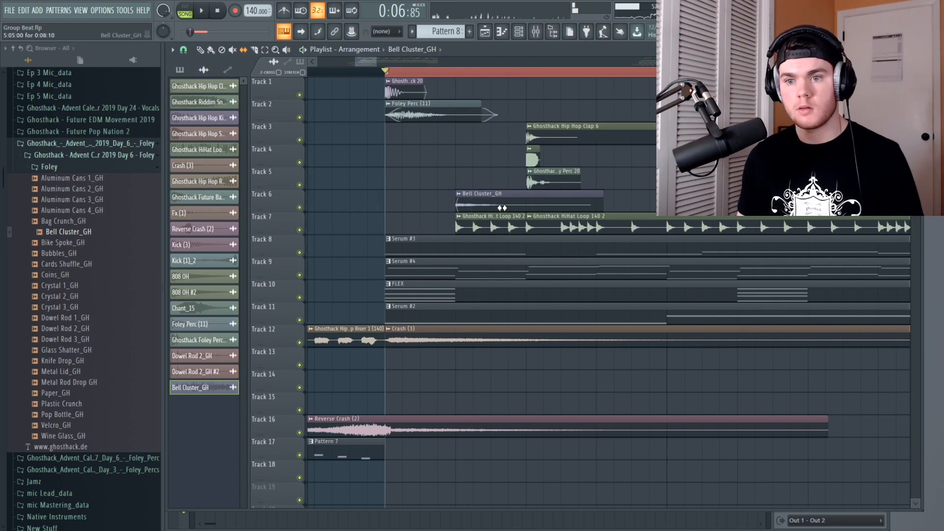
- Copy the Bell Cluster_GH clip to the matching spot in bar 9 on Track 6 and play from bar 5
scroll(501, 202, down, 3)
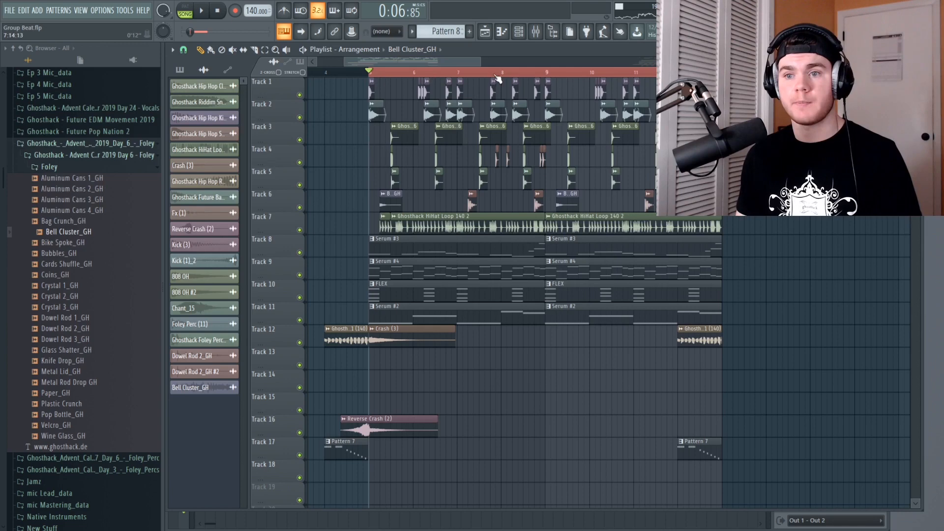
key(space)
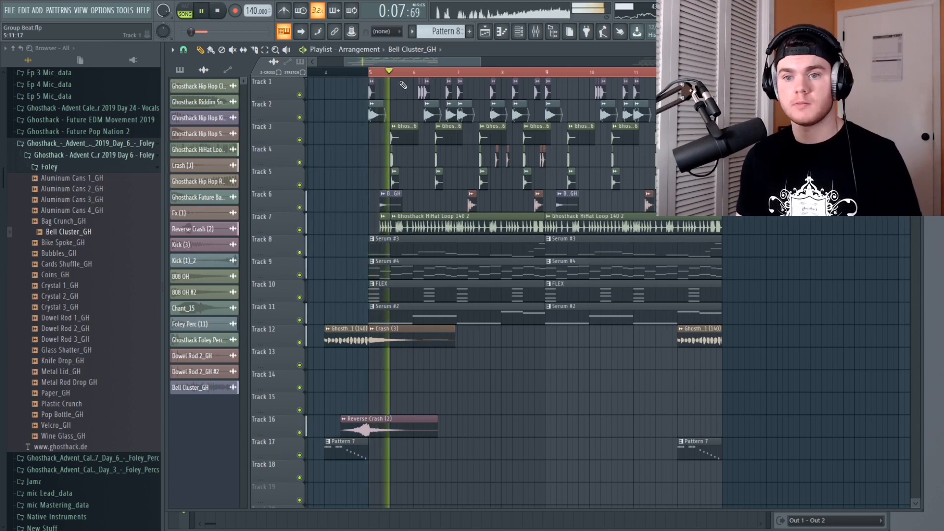
key(space)
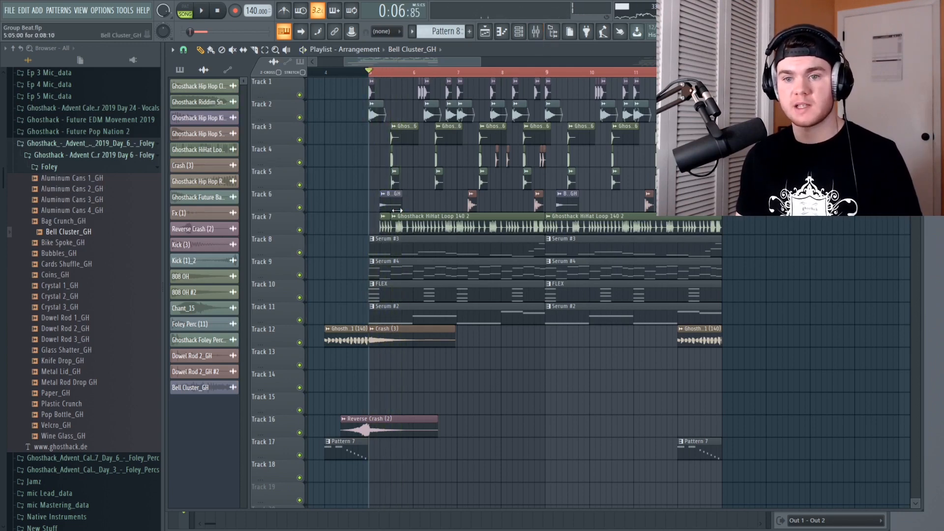
- Route Bell Cluster_GH to mixer Insert 23, add Fruity parametric EQ 2 in its first slot and load an EQ preset
double_click(384, 205)
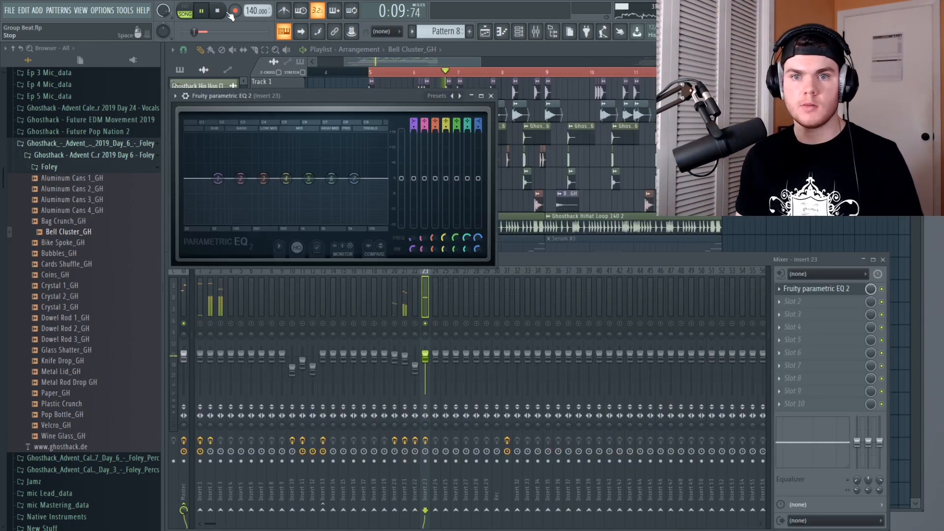
click(228, 14)
click(438, 97)
click(460, 131)
- Move the EQ's first band up into the midrange to high-pass the bell cluster and play the result
drag(186, 178, 288, 179)
key(space)
key(space)
key(space)
key(space)
- Add a low-pass to the bell cluster with the EQ's highest band, play the result and close the EQ
drag(479, 129, 478, 119)
key(space)
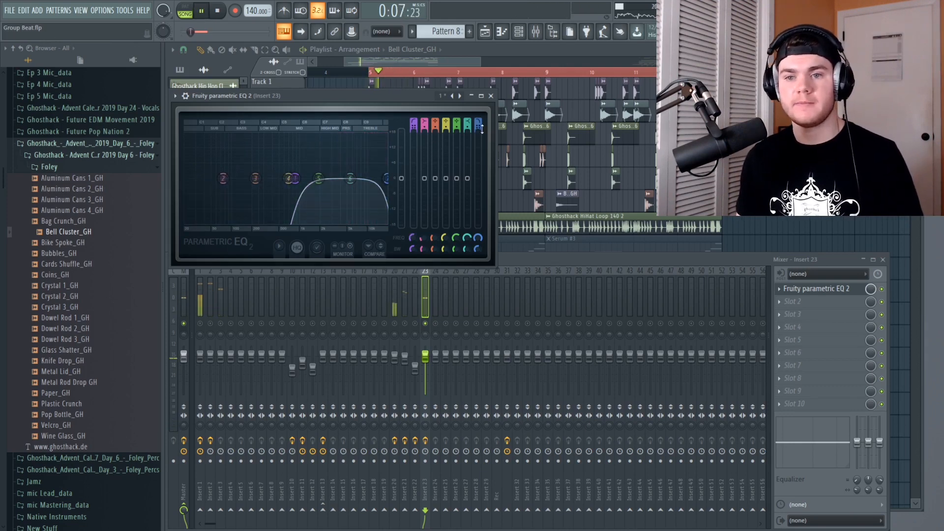
key(space)
click(812, 288)
- Add Fruity Reeverb 2 to Insert 23's second slot and play the bell cluster through it
click(795, 302)
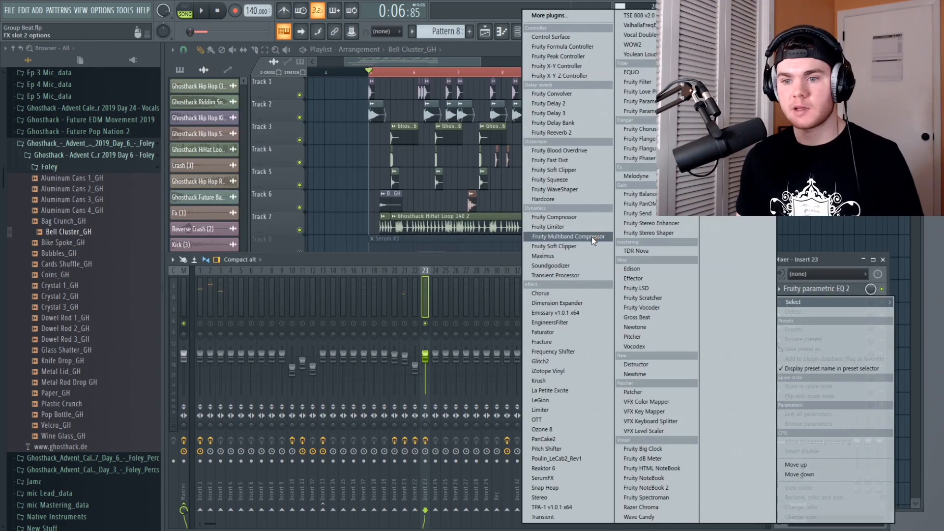
click(584, 133)
key(space)
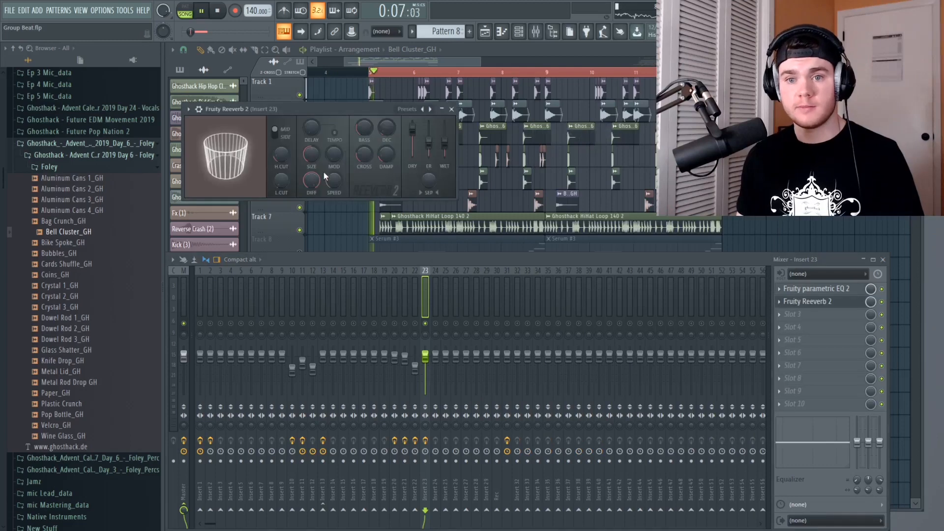
key(space)
key(space)
- Try the reverb at a 95% wet level and adjust its high damping and high cut while playing the bell cluster
drag(445, 141, 445, 130)
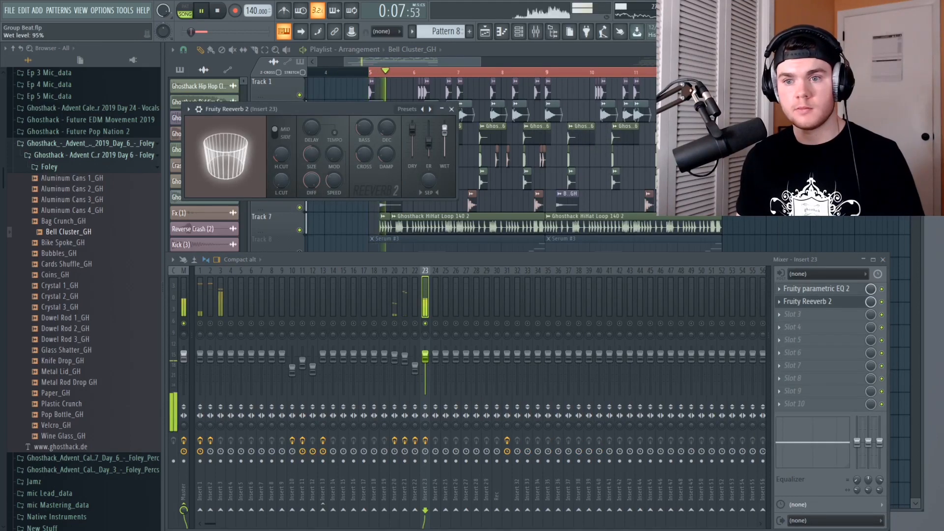
key(space)
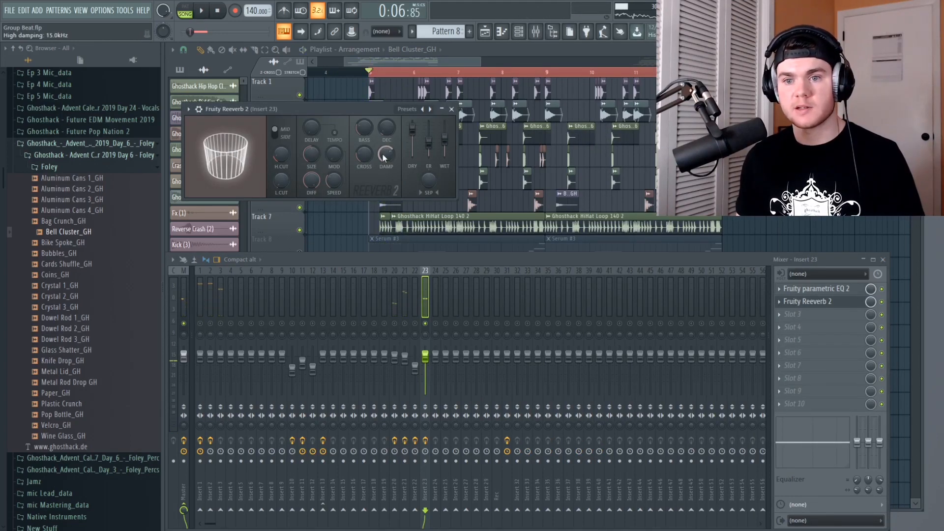
key(space)
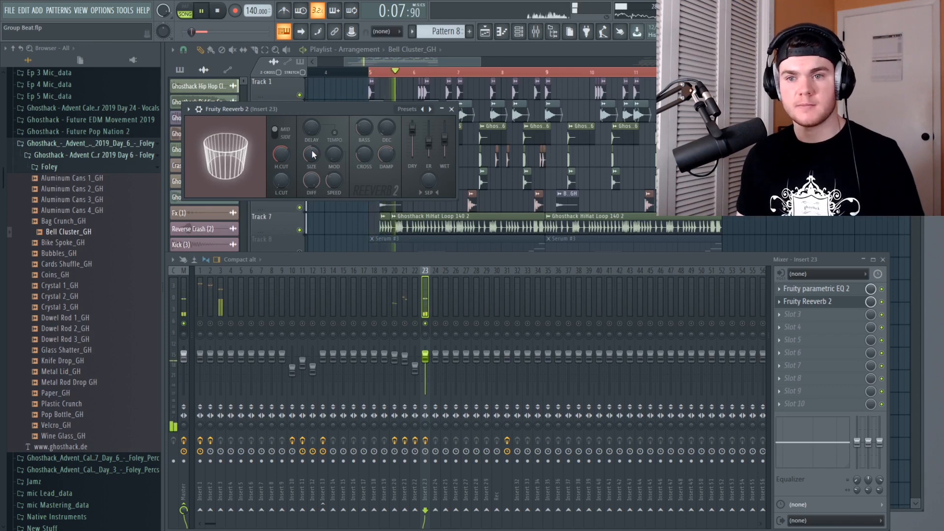
key(space)
- Close the reverb, unsolo Insert 23 and play the processed bell cluster with the rest of the beat
click(797, 303)
click(793, 304)
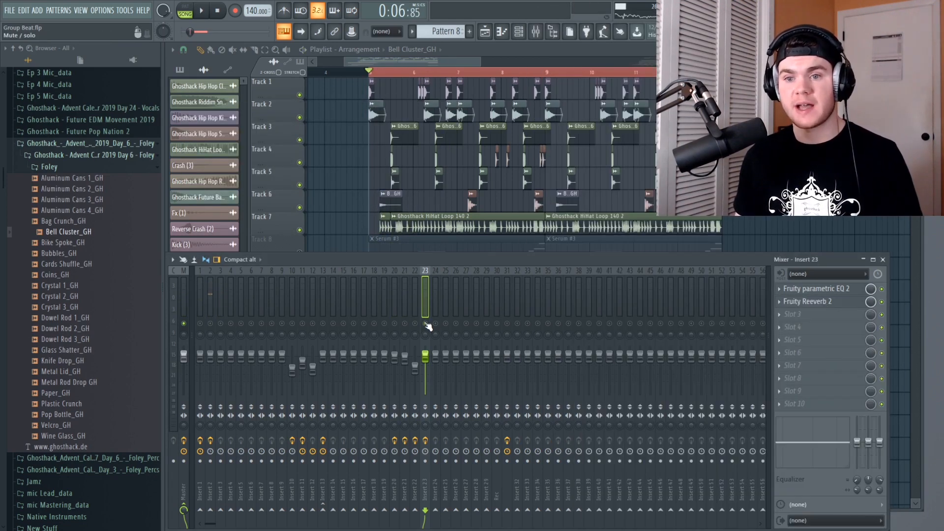
right_click(426, 324)
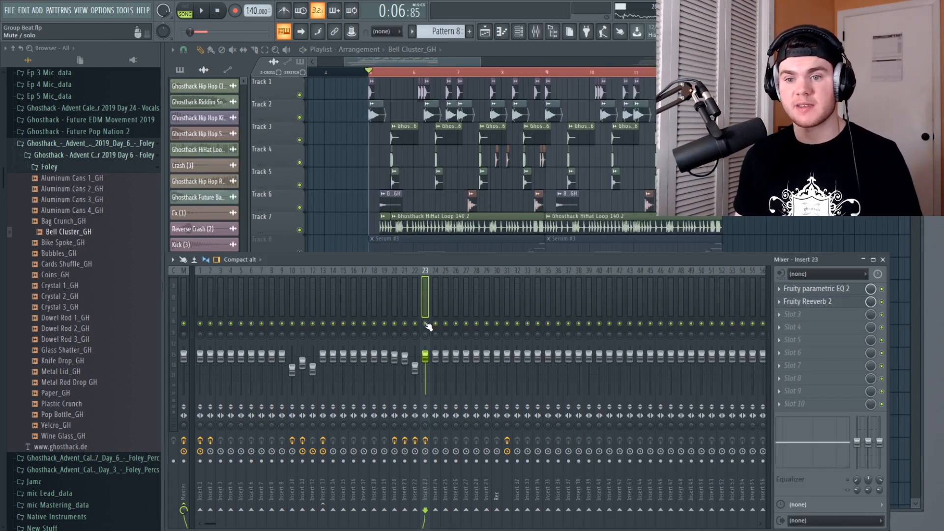
key(space)
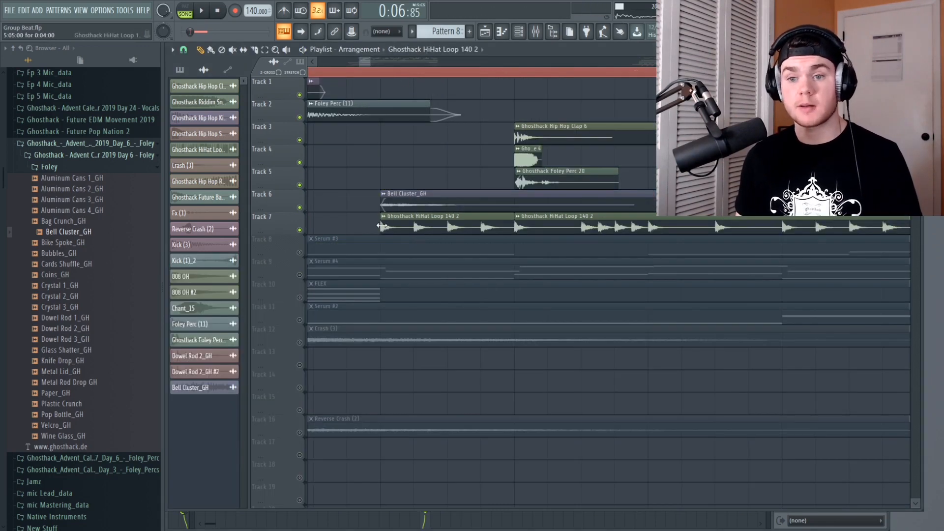
- Trim the first hit off the start of the bar 5 hi-hat loop on Track 7 and play the drums
drag(382, 226, 399, 217)
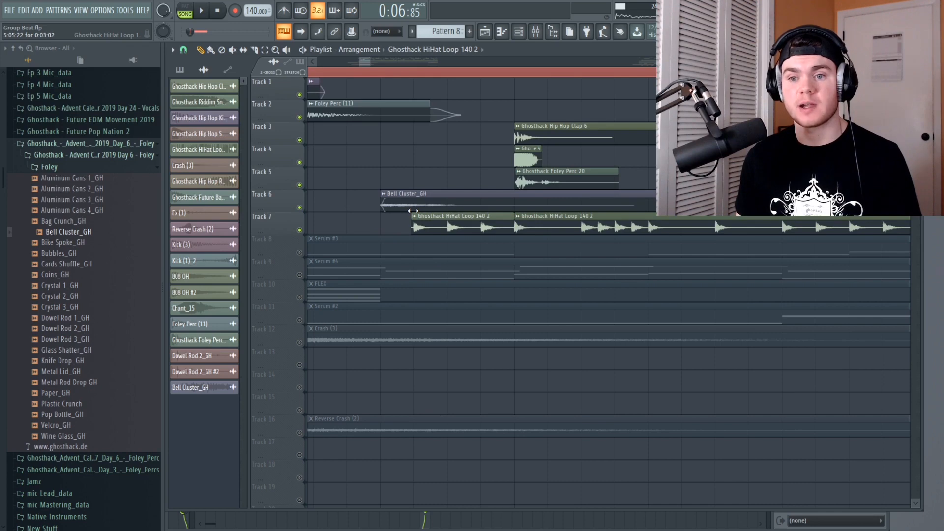
scroll(417, 66, down, 5)
key(space)
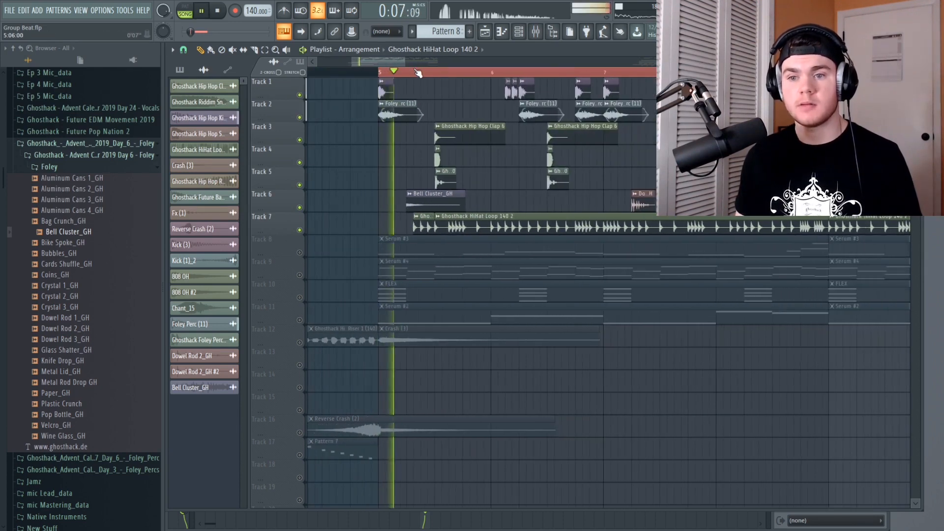
- Preview Ghosthack Foley Perc 5 from the Day 3 Foley Percs folder and place it on Track 4 before bar 5
click(99, 235)
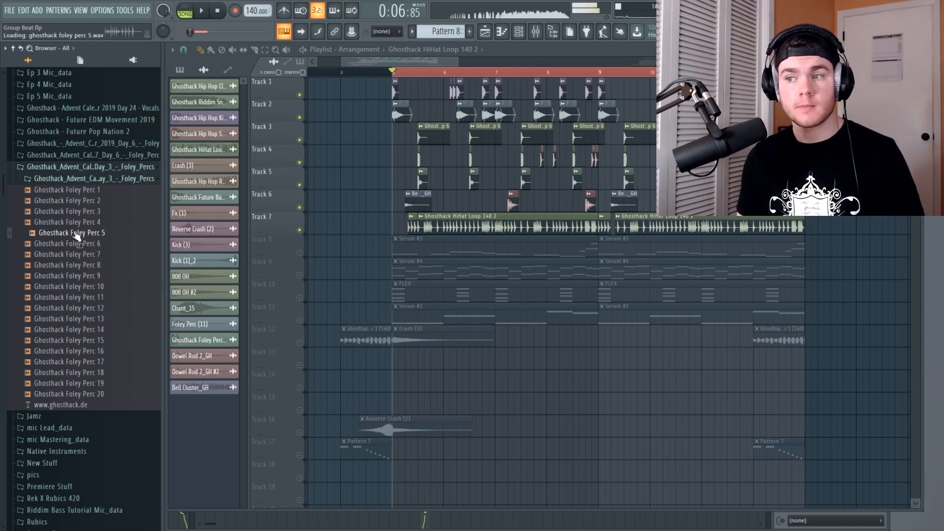
drag(77, 237, 383, 384)
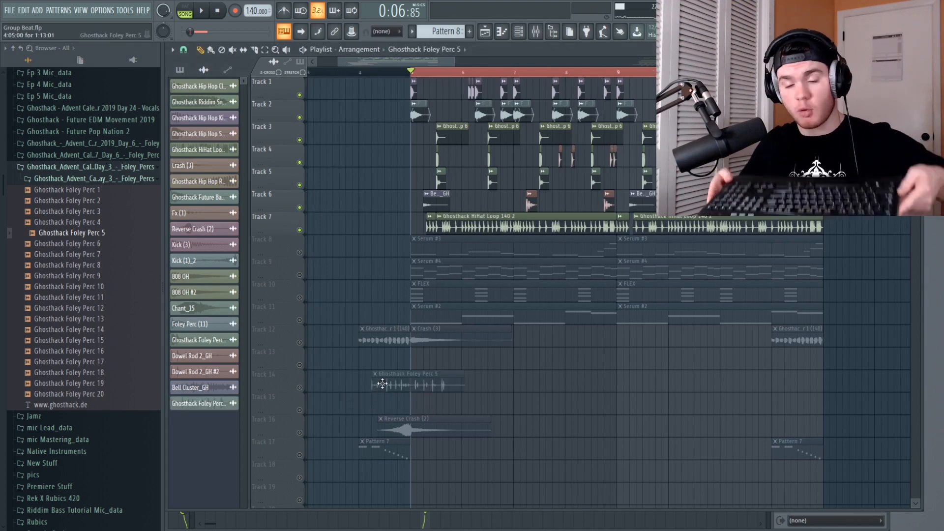
drag(382, 384, 404, 166)
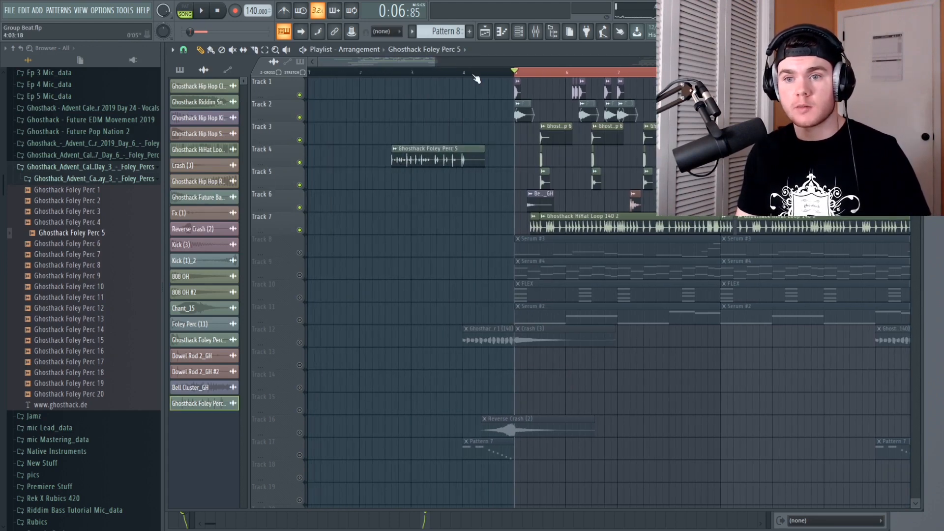
- Play the last hits of the Foley Perc 5 clip near bar 4 and trim off its first half
click(464, 73)
key(Page_Up)
drag(457, 74, 452, 73)
key(space)
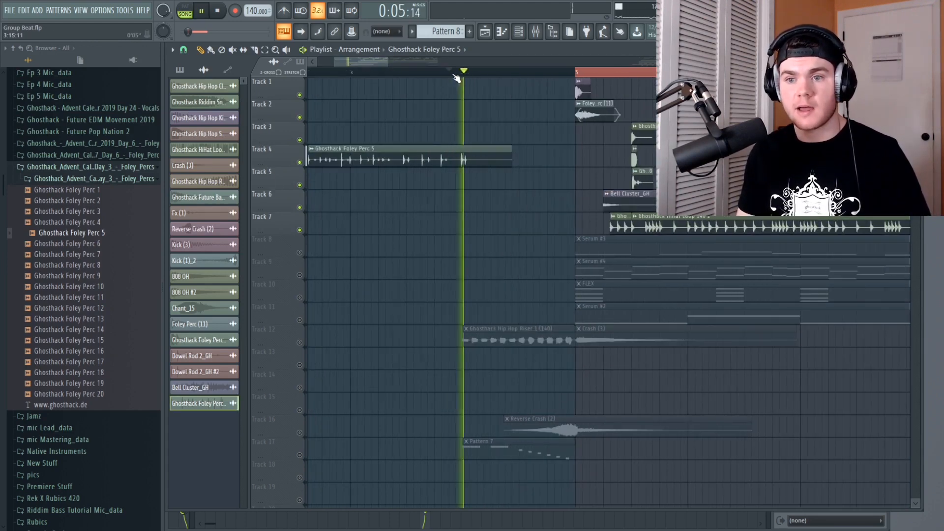
key(space)
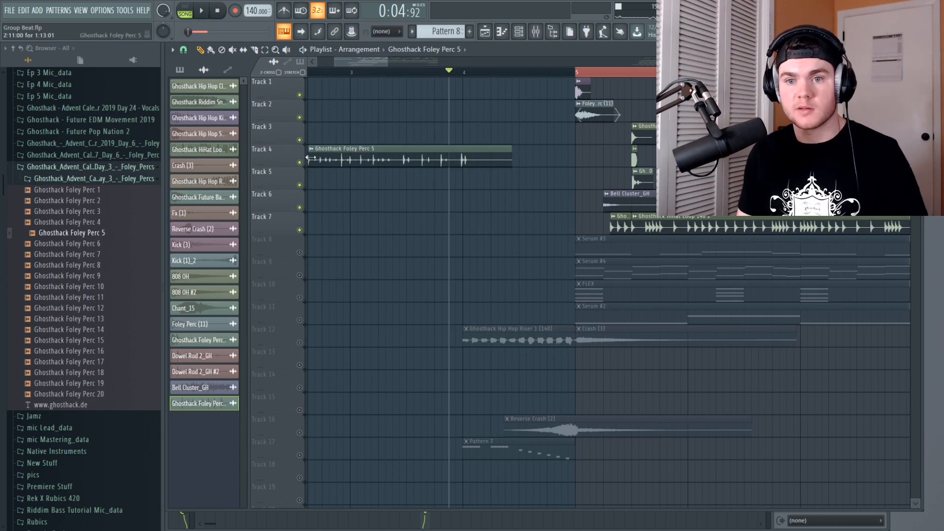
drag(310, 158, 422, 148)
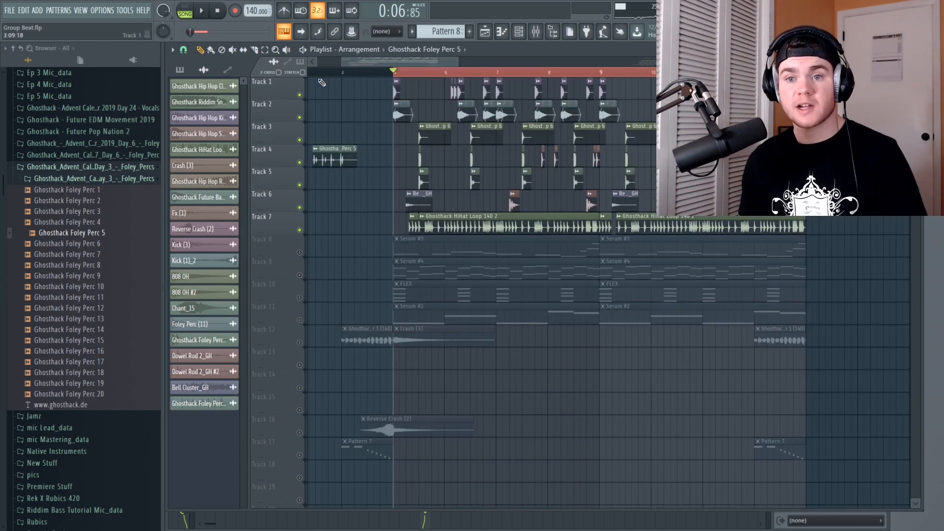
- Play the trimmed Foley Perc 5 clip and move it to Track 5, starting shortly before bar 4
click(318, 72)
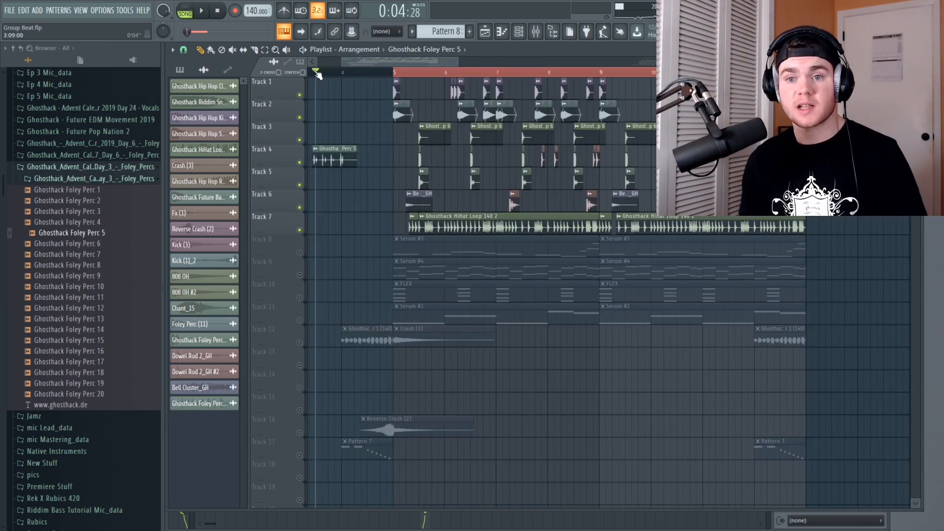
key(space)
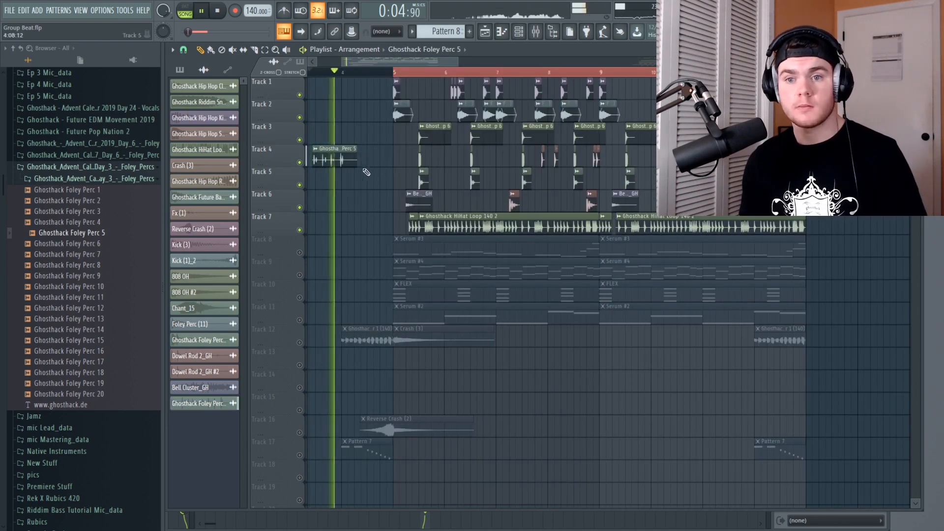
key(space)
drag(338, 161, 342, 182)
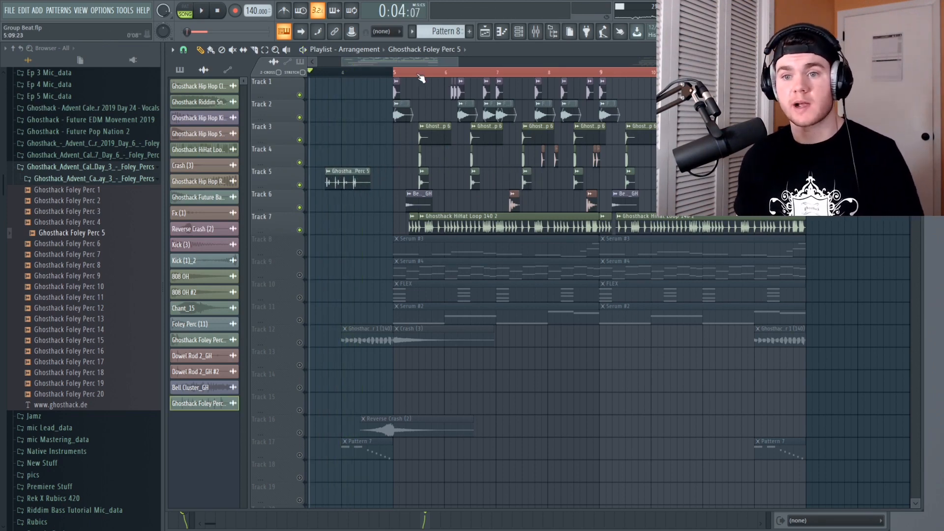
- Play the beat from bar 5 and move the bar 8 Foley Perc 5 clip from Track 6 down to Track 7
click(396, 79)
key(space)
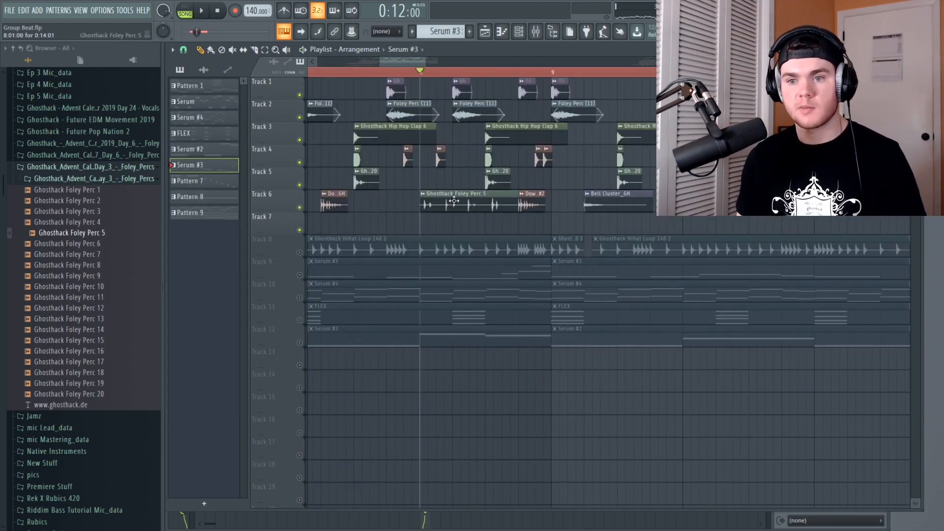
drag(452, 204, 452, 227)
scroll(428, 75, up, 3)
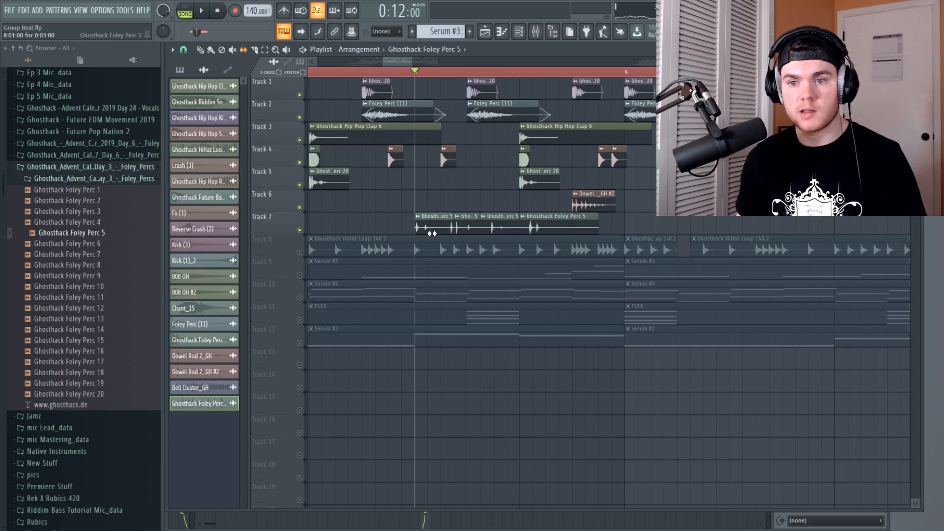
- Close up the Foley Perc 5 slices on Track 7 so their hits follow the grid from bar 8, and play them
key(p)
drag(464, 227, 451, 227)
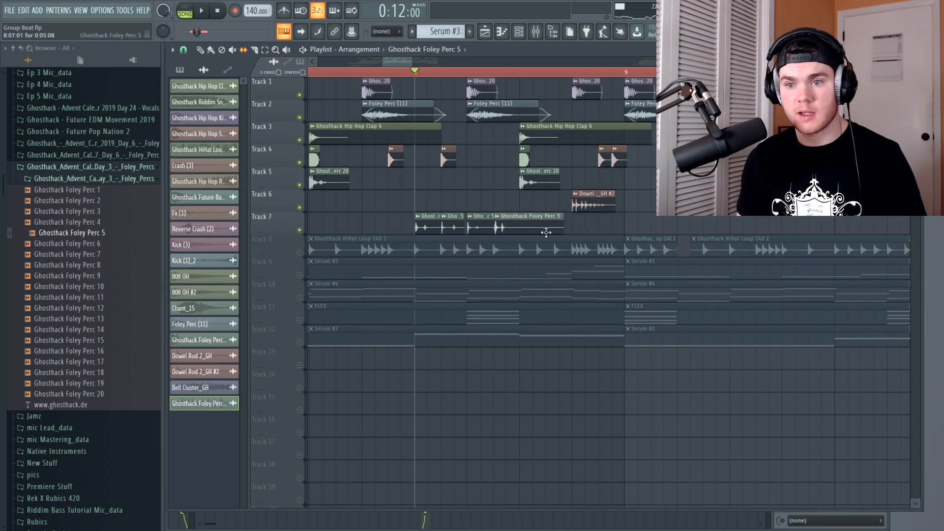
click(352, 73)
key(space)
key(space)
- Select all the Foley Perc 5 slices on Track 7, nudge them slightly ahead of bar 8 and play them
drag(514, 213, 385, 239)
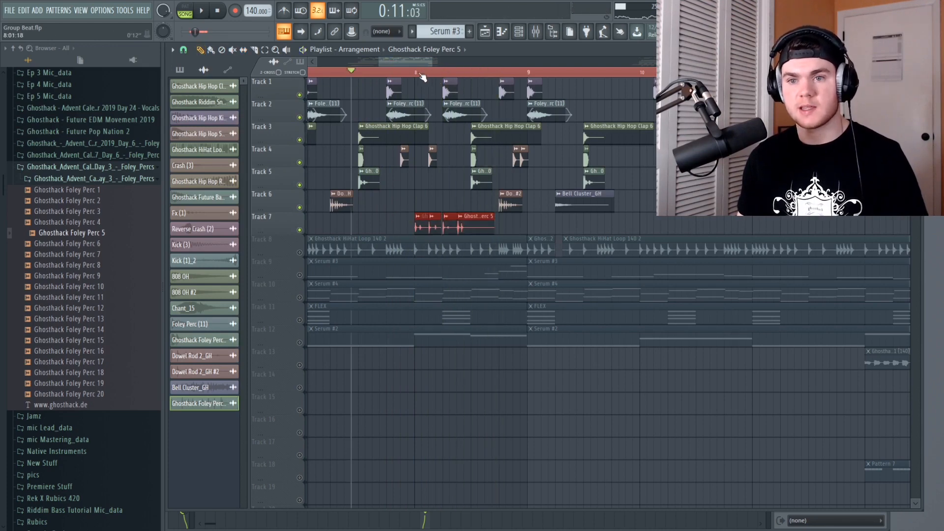
scroll(426, 77, up, 4)
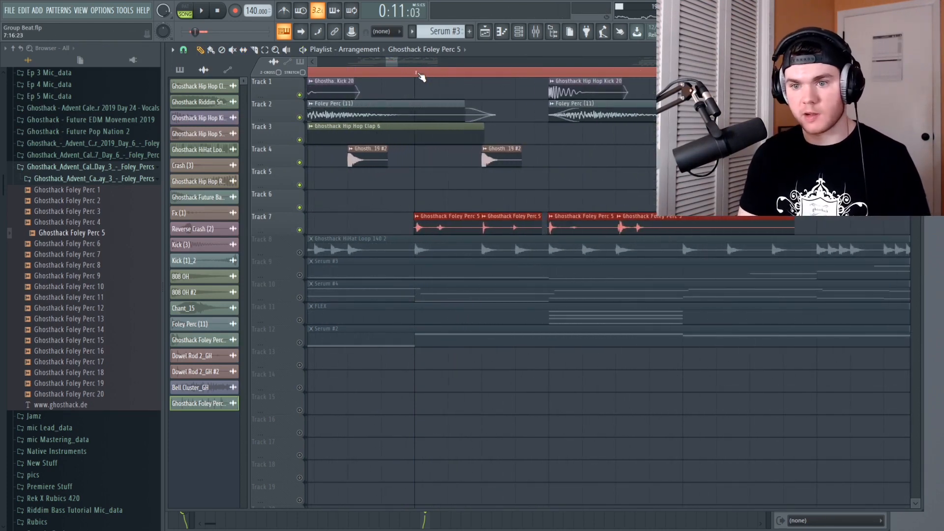
key(space)
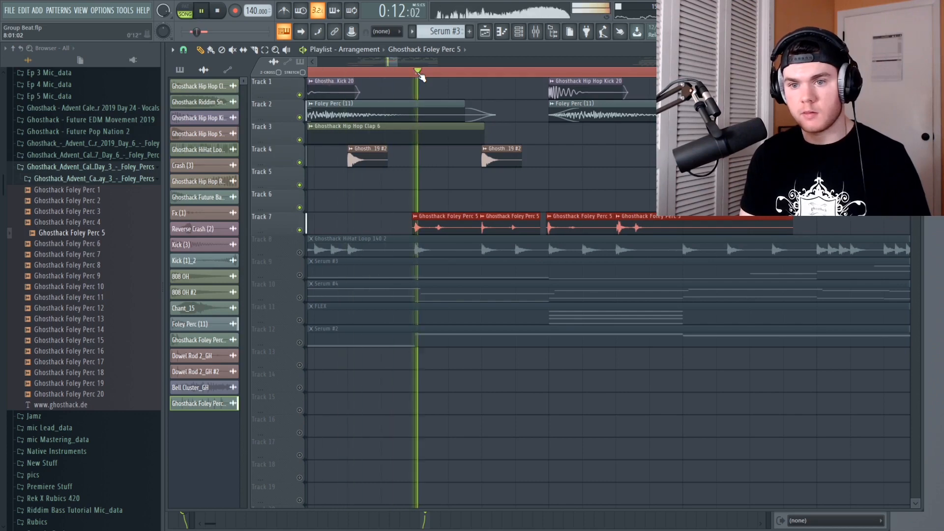
key(space)
scroll(440, 75, down, 4)
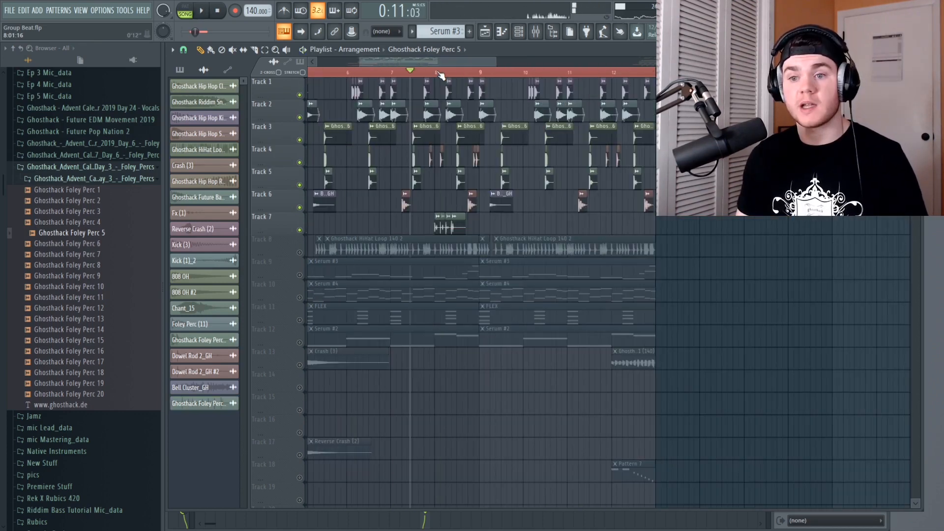
- Copy the Foley Perc 5 slices to bar 12 on Track 7, unmute the Track 8 hi-hat loop and play the drums
drag(435, 61, 429, 61)
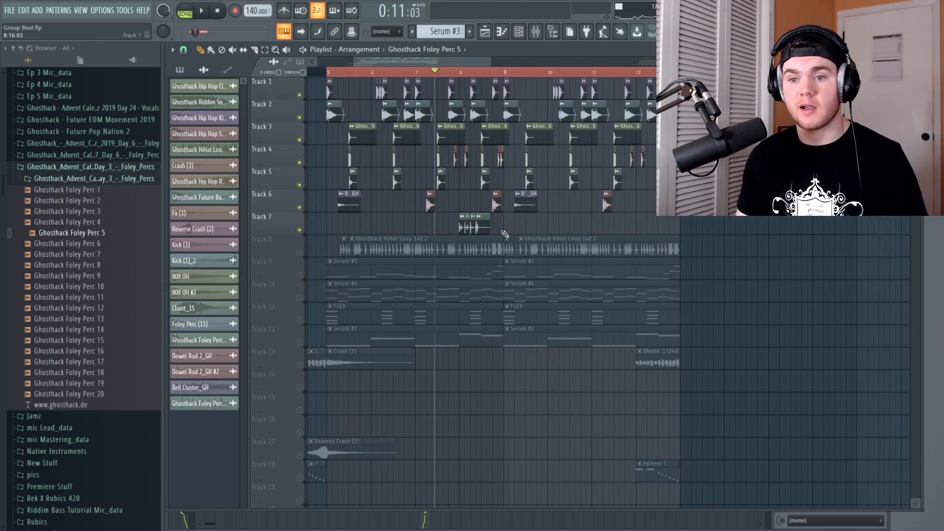
right_click(303, 206)
right_click(303, 206)
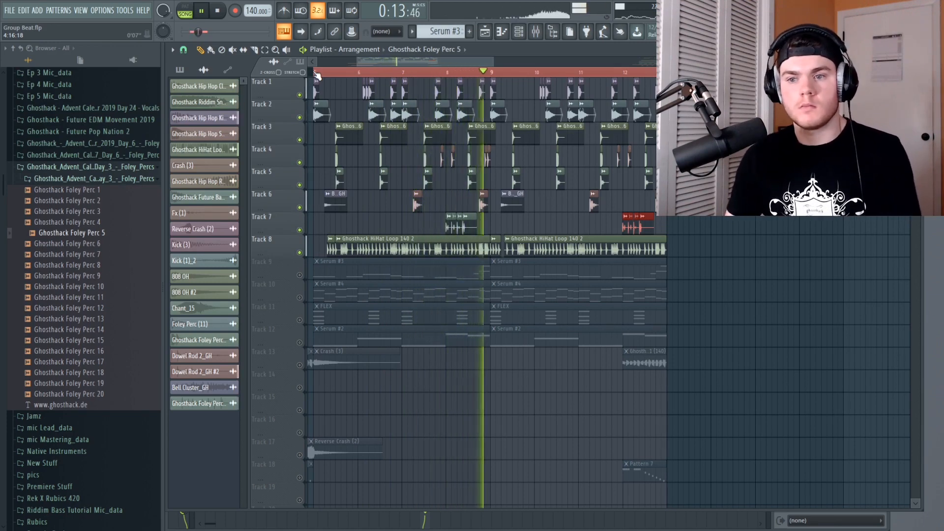
key(space)
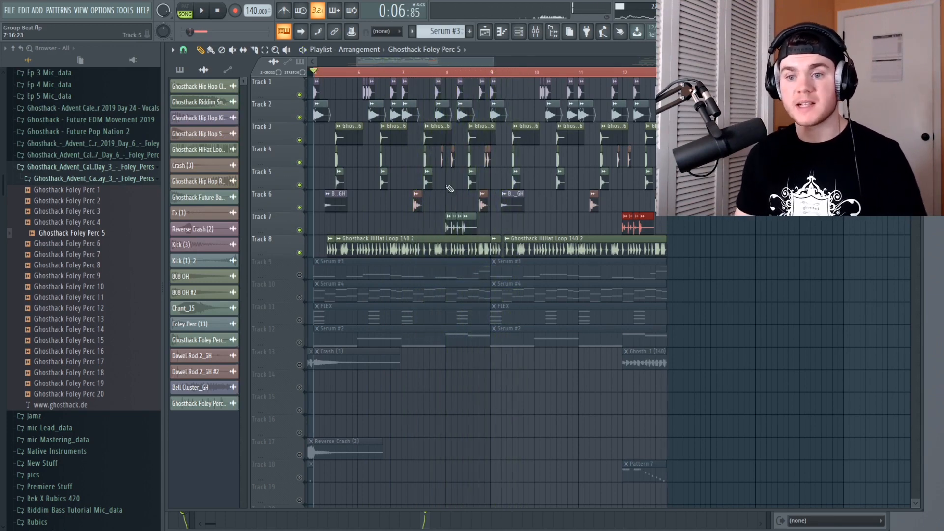
- Add Fruity parametric EQ 2 to the Foley Perc 5 channel on Insert 24 and load the preset with low and high cuts
click(536, 34)
click(536, 37)
click(537, 37)
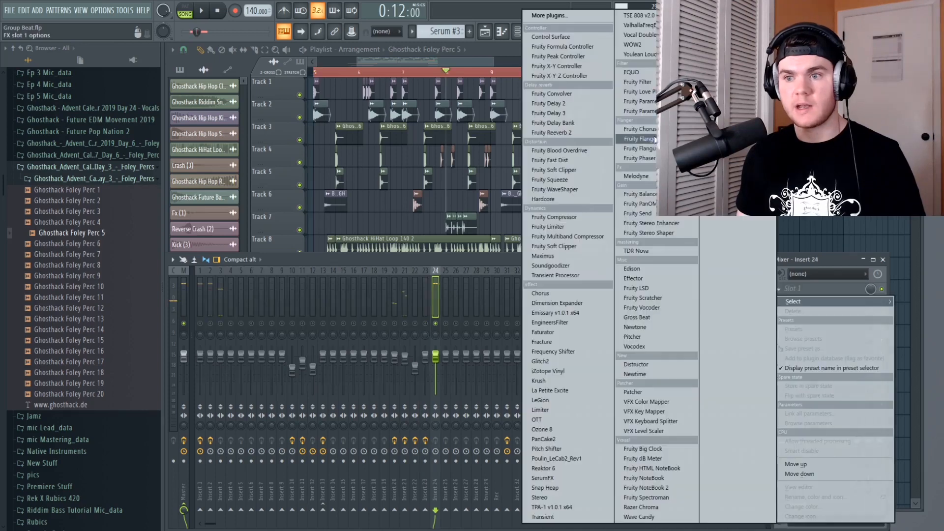
click(634, 138)
click(458, 123)
click(464, 128)
- Raise the high-pass band of the Insert 24 EQ to about 130 Hz while playing the Foley Perc 5 slices
drag(227, 202, 266, 205)
key(space)
key(space)
drag(252, 205, 266, 205)
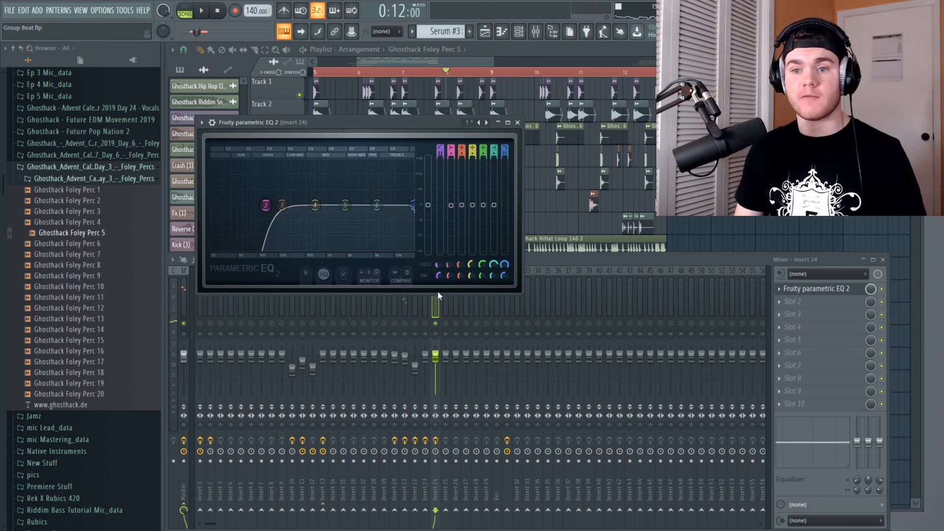
key(space)
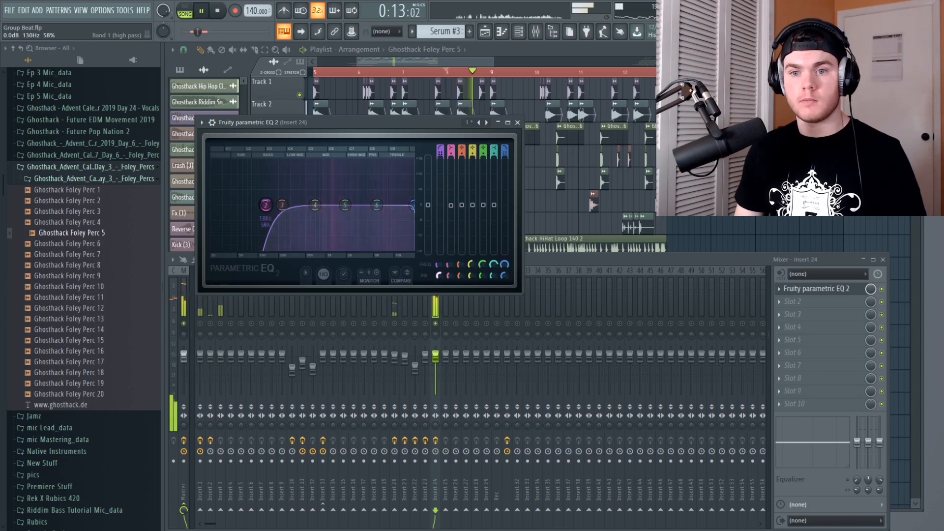
key(space)
key(space)
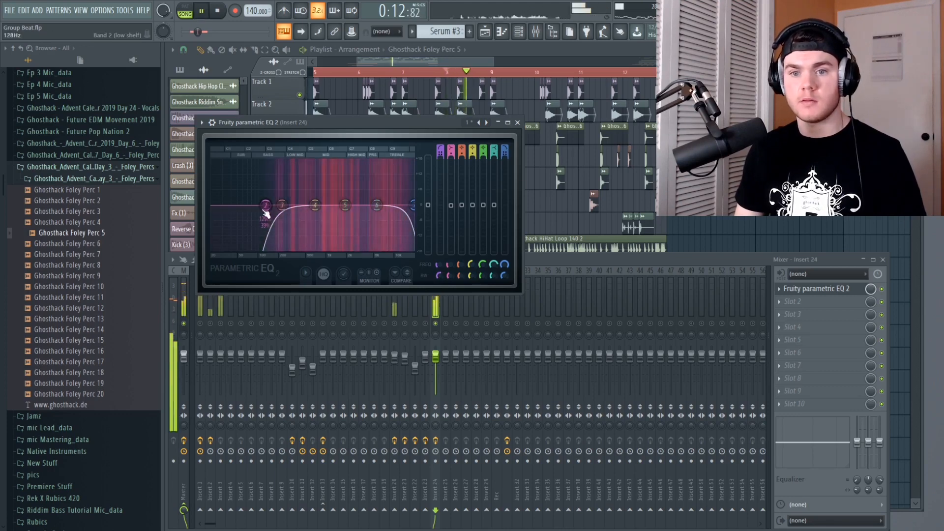
key(space)
- Add Fruity Reeverb 2 to slot 2 of Insert 24, lower its wet level and play the result
click(807, 289)
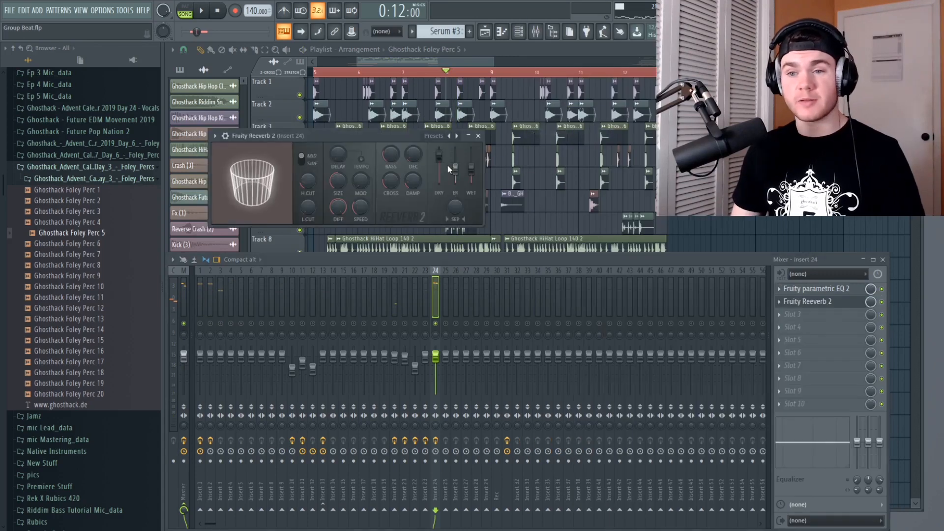
key(space)
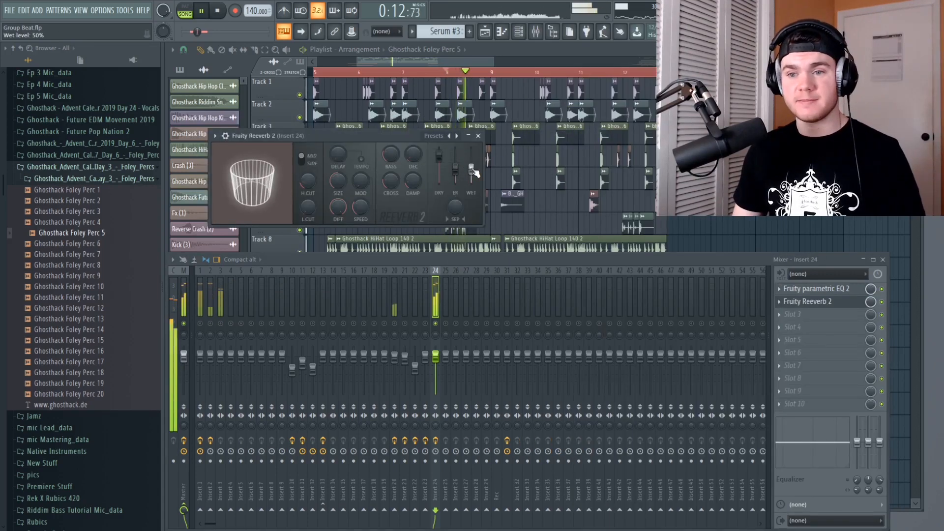
drag(472, 169, 472, 175)
key(space)
key(space)
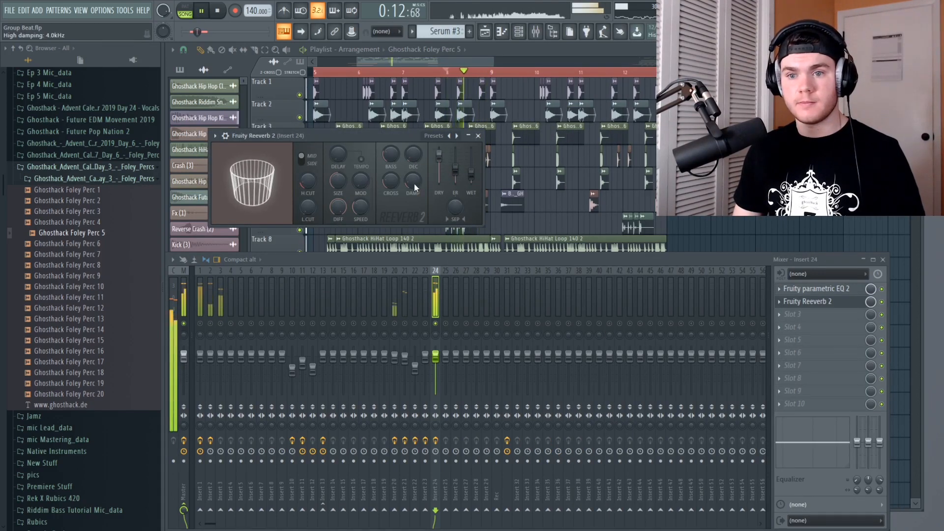
key(space)
- Set the Insert 24 reverb's room size to 17 and early reflection level to 55%, and play the result
drag(337, 179, 337, 192)
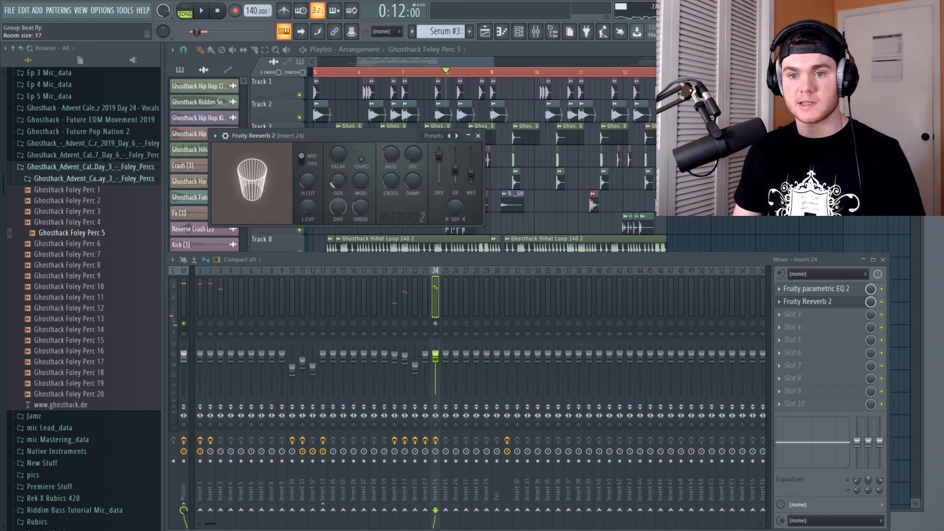
drag(455, 169, 456, 167)
key(space)
key(space)
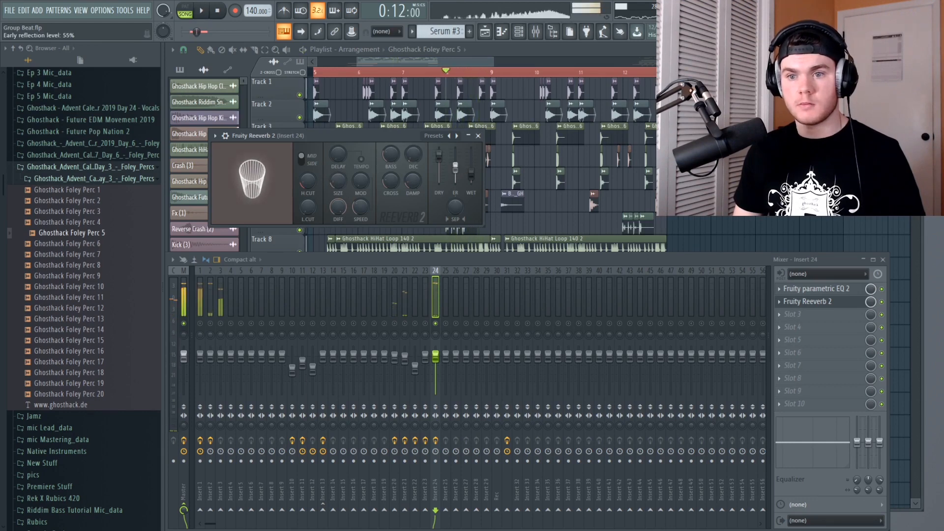
key(space)
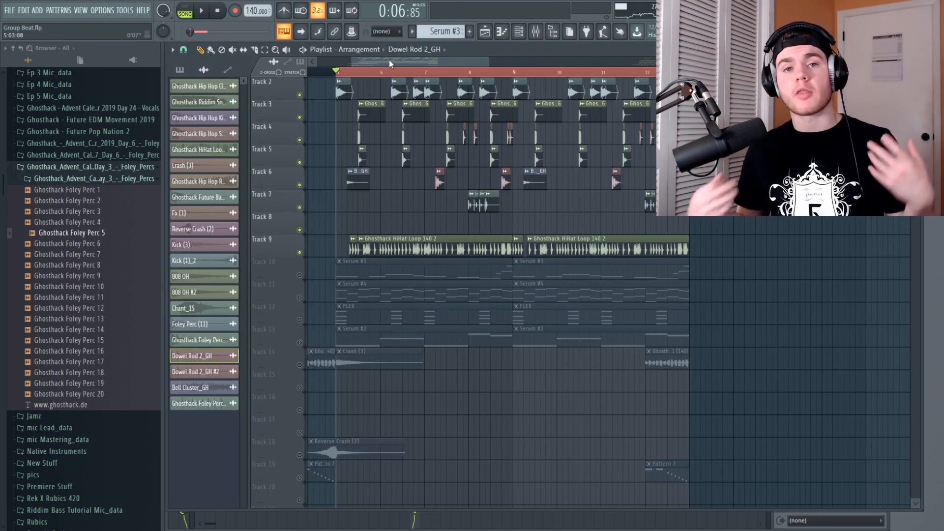
- Place Bubbles_GH from the 2019 Day 6 Foley folder on Track 8, starting shortly after bar 5
click(82, 168)
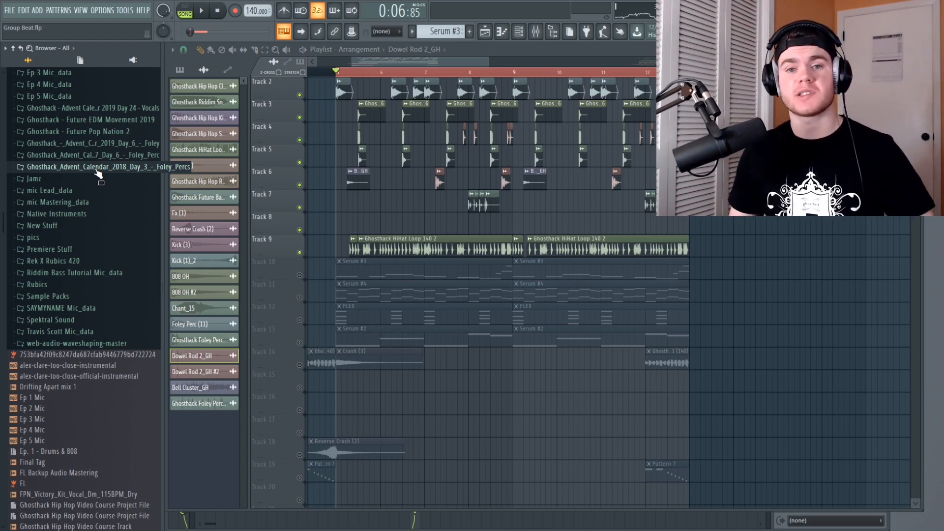
click(111, 145)
click(110, 156)
click(106, 168)
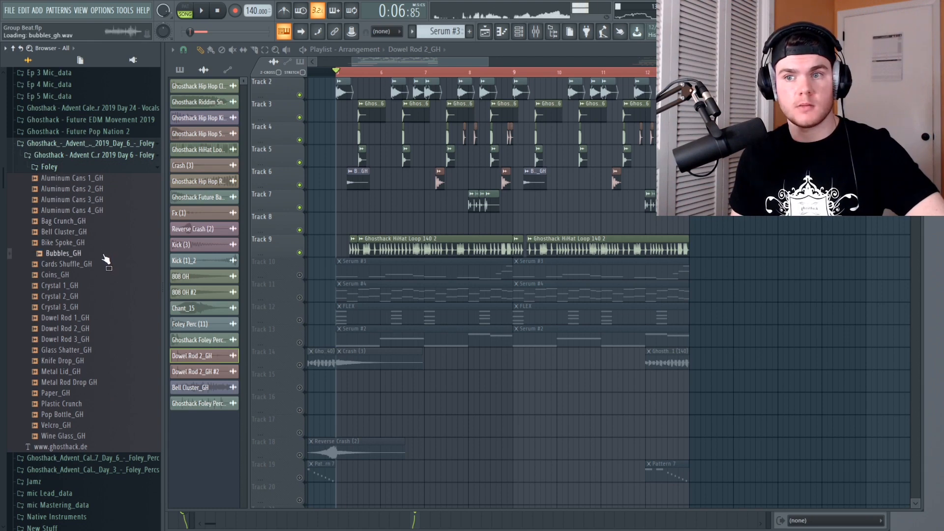
drag(78, 255, 426, 222)
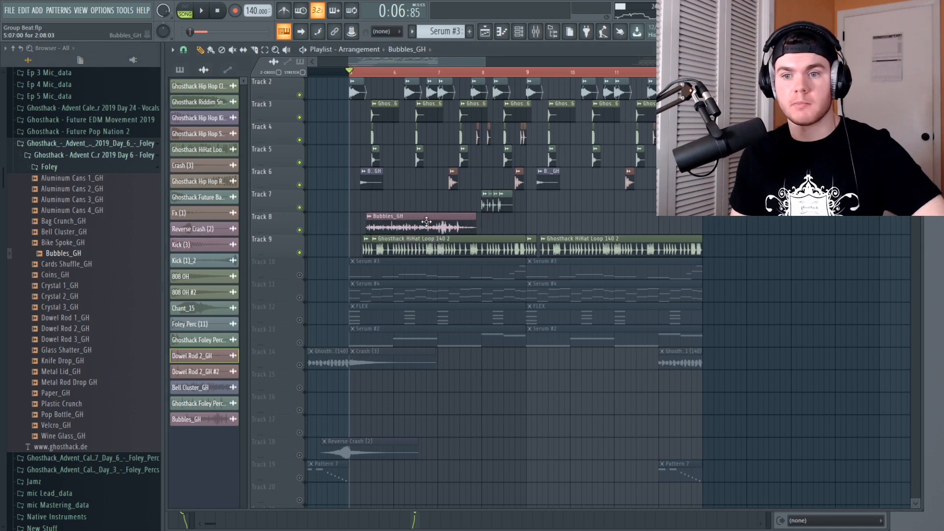
- Solo Track 8, play through Bubbles_GH and trim off its beginning up to bar 7
right_click(299, 229)
click(412, 73)
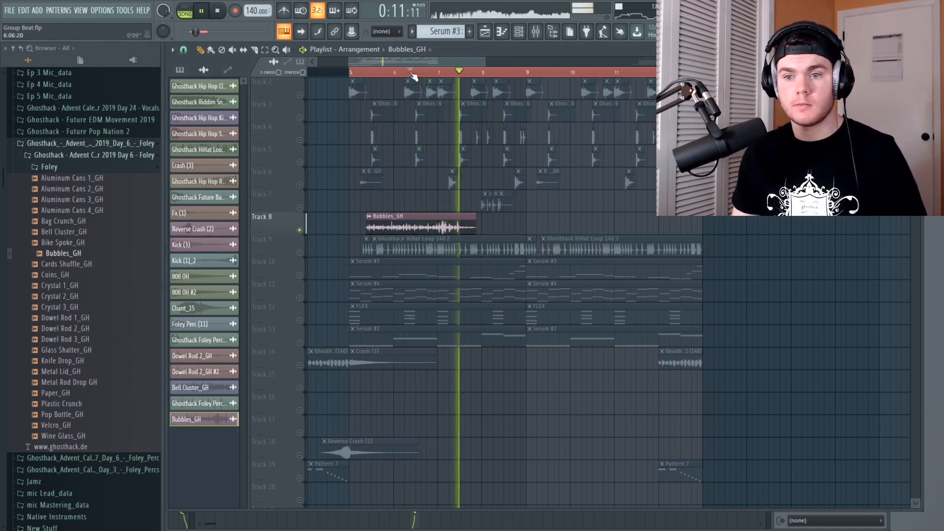
click(444, 73)
key(space)
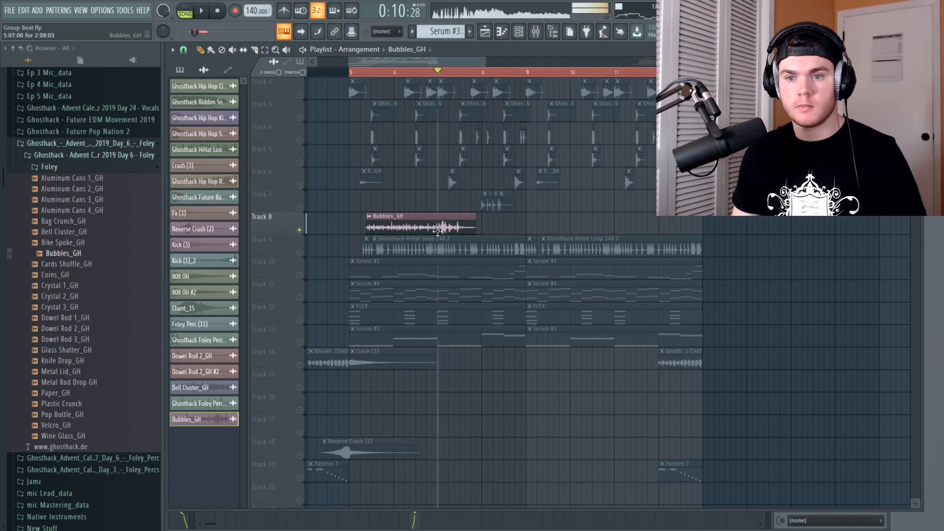
drag(368, 227, 431, 220)
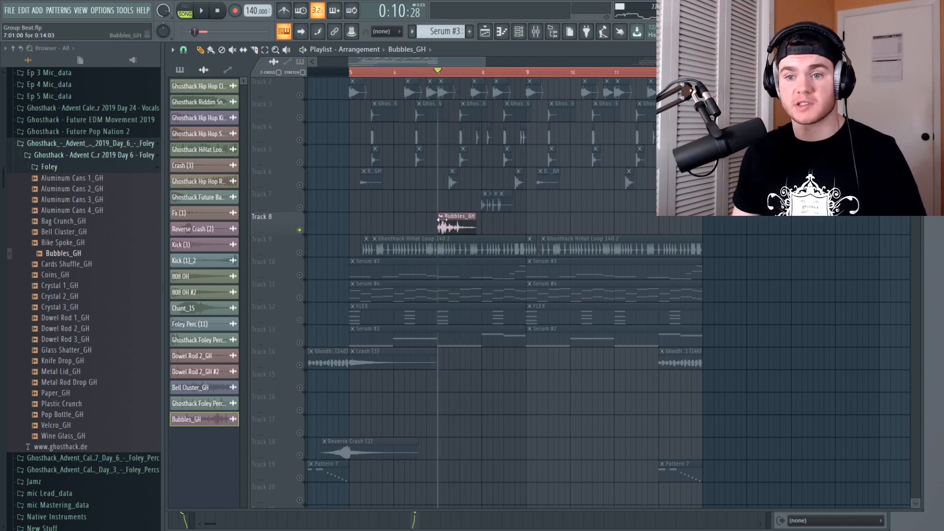
- Play the trimmed Bubbles_GH clip and shorten its end to keep about the first quarter bar
scroll(451, 78, up, 3)
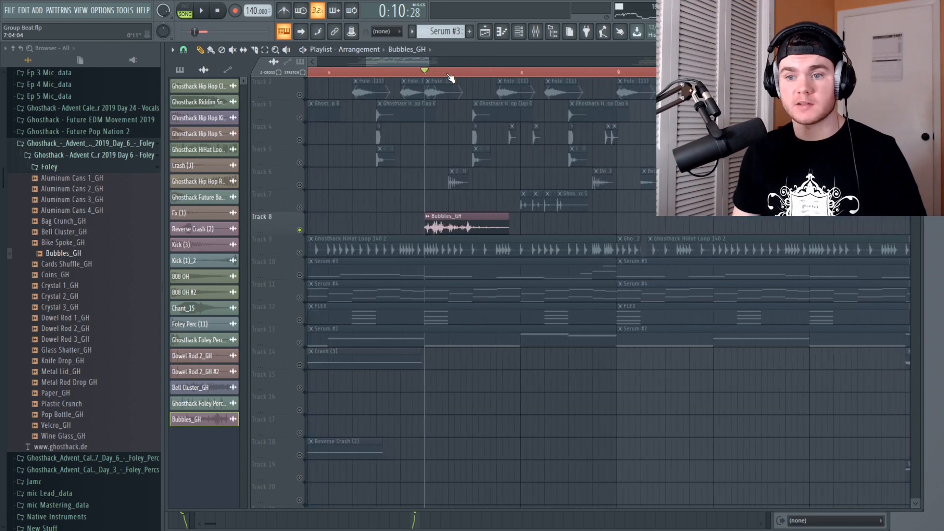
key(space)
key(space)
drag(508, 217, 448, 219)
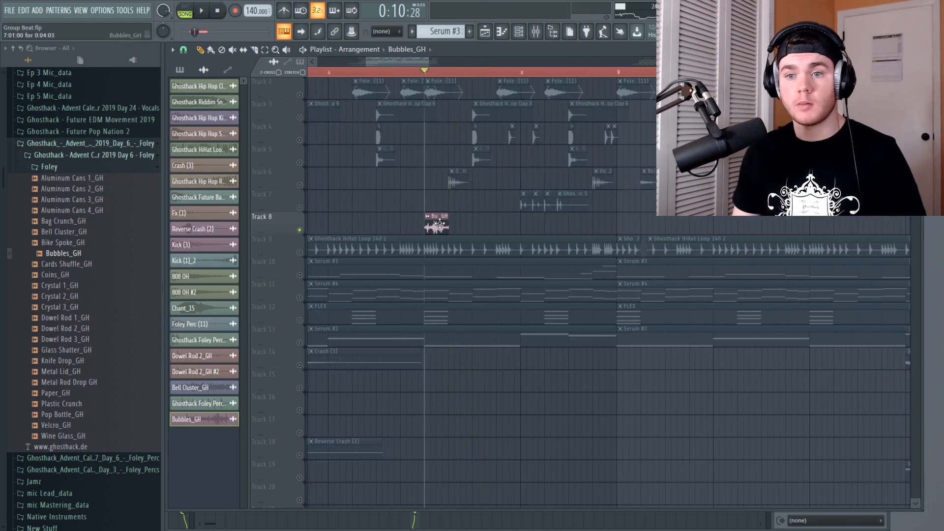
- Unsolo Track 8, shift the Bubbles_GH clip slightly ahead of bar 7 and play the full beat
right_click(301, 230)
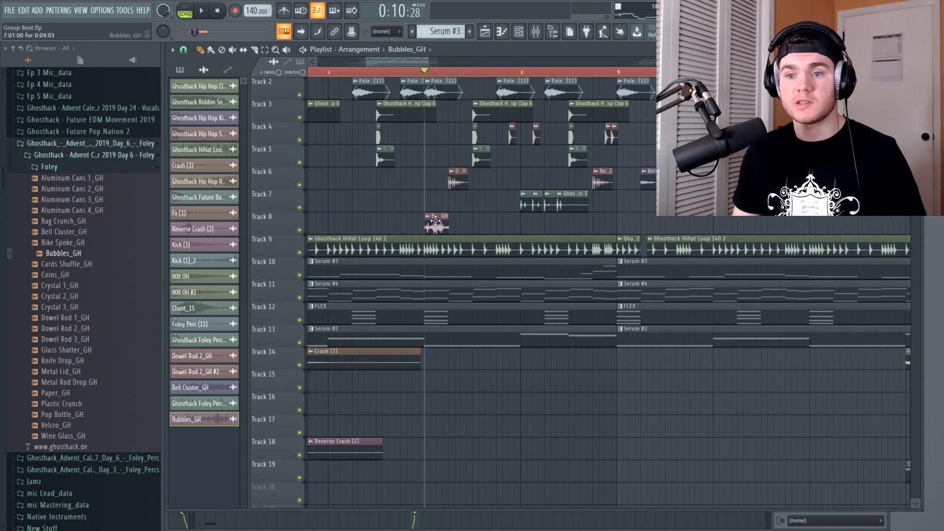
drag(302, 220, 656, 236)
key(space)
scroll(587, 192, right, 2)
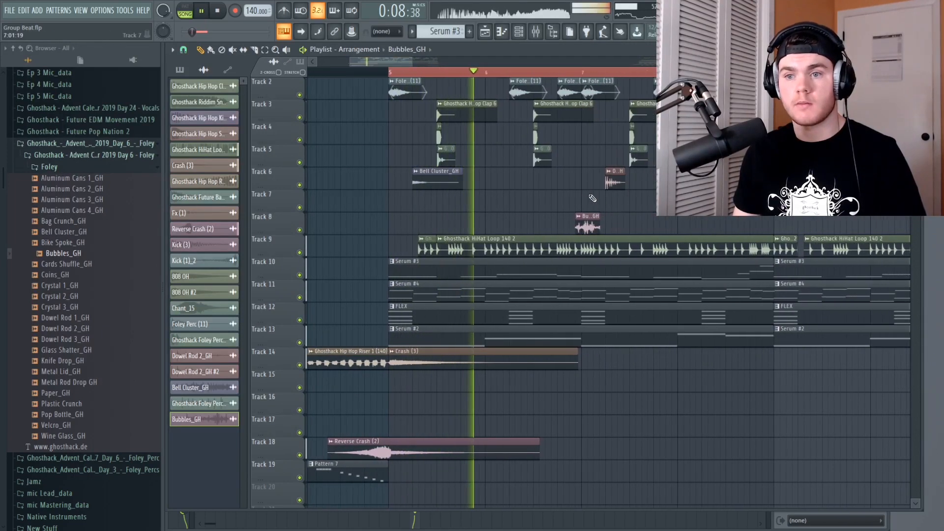
- Move the Bubbles_GH clip to 6:05:00 under the Foley Perc hit after bar 6 and play that passage
drag(587, 226, 521, 225)
key(space)
click(516, 73)
key(space)
click(515, 74)
click(514, 74)
key(space)
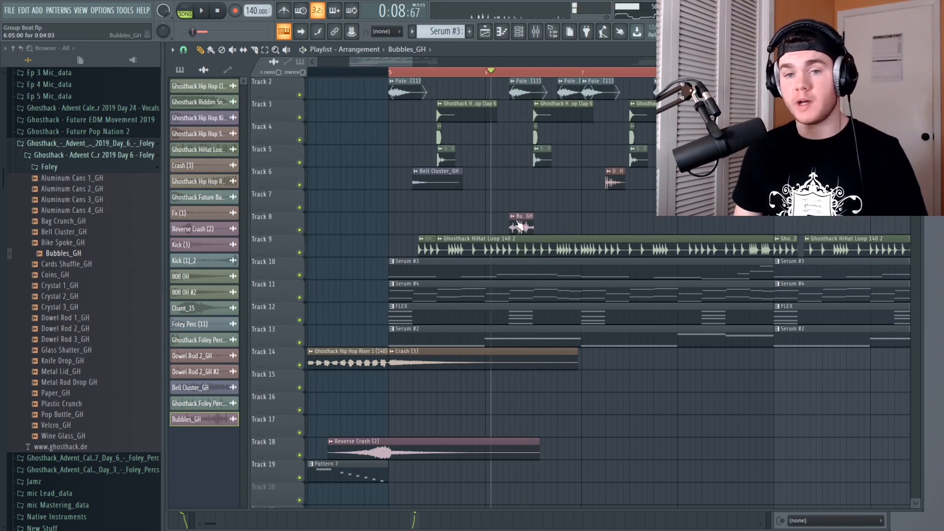
- Add Fruity parametric EQ 2 to the Bubbles_GH channel on Insert 25, load the low and high cut preset and play it
click(537, 33)
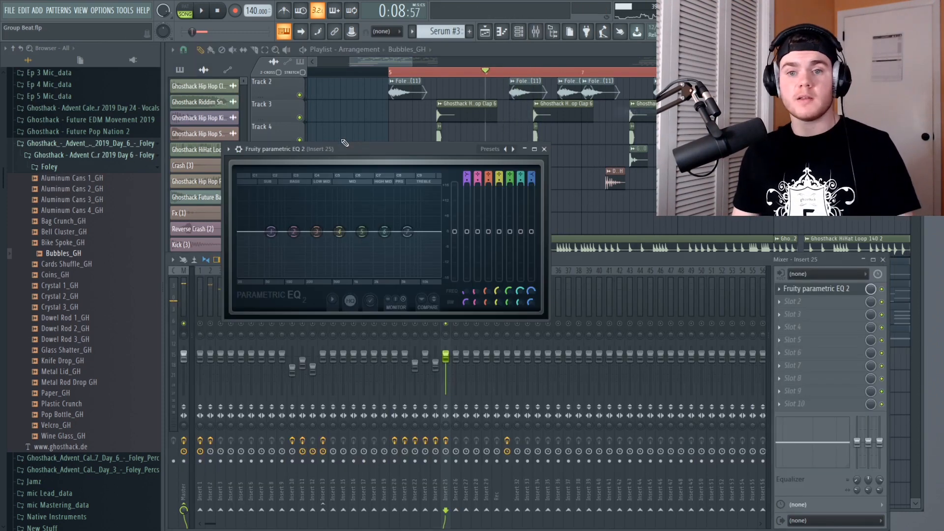
click(495, 150)
click(505, 152)
key(space)
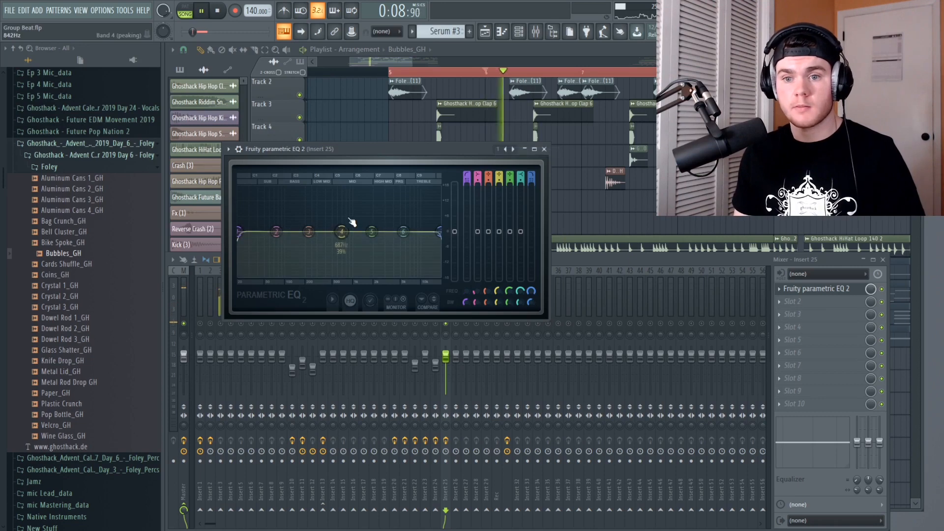
key(space)
- Raise the high-pass band of the Insert 25 EQ, widen it for a gentler slope and play Bubbles_GH
drag(239, 233, 292, 234)
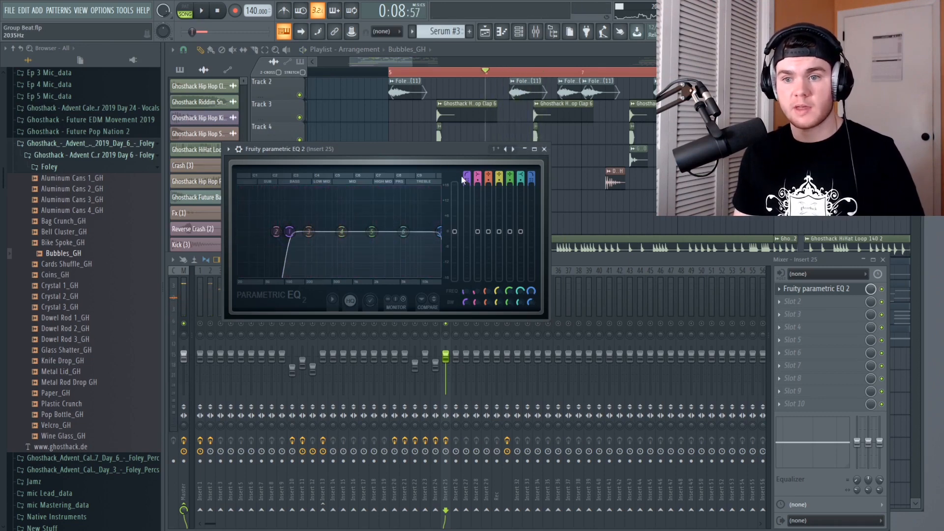
scroll(289, 232, up, 3)
key(space)
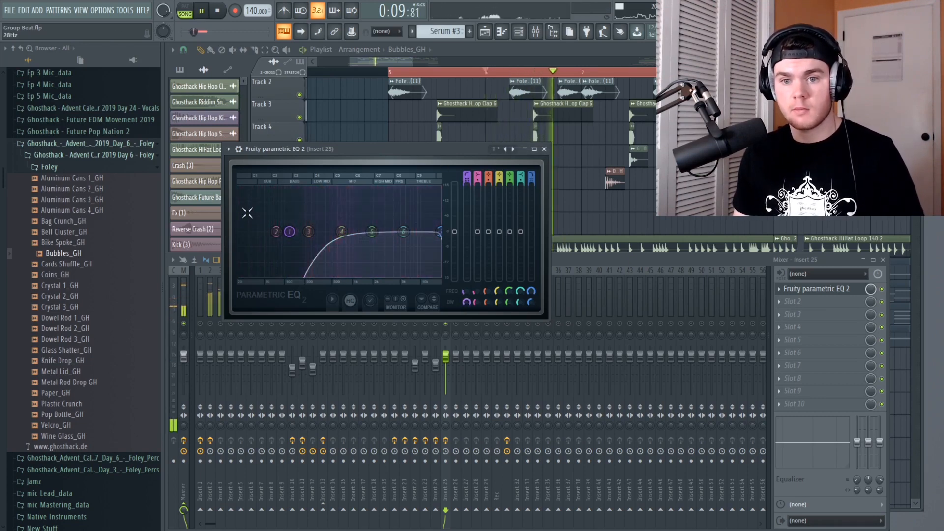
- Cut band 4 and boost band 5 of the Insert 25 EQ, play Bubbles_GH and close the EQ
key(space)
drag(372, 232, 343, 246)
key(space)
key(space)
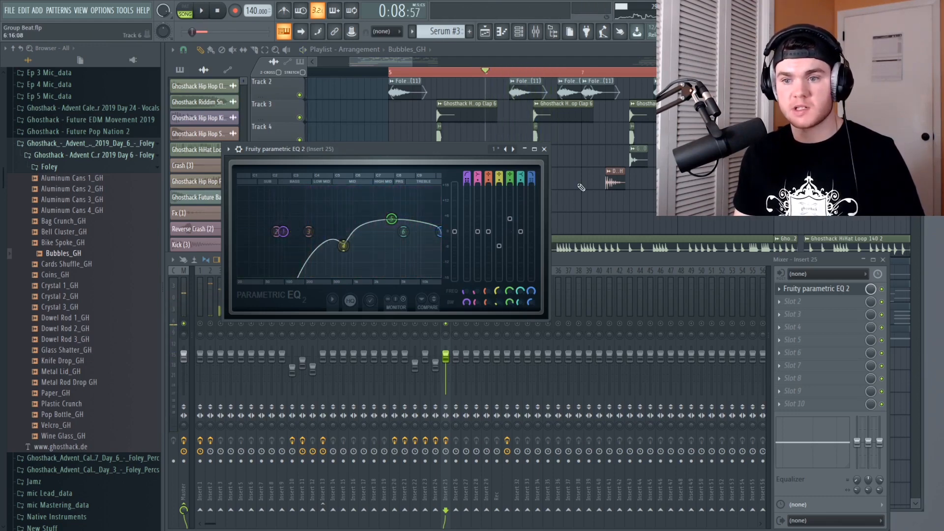
click(545, 149)
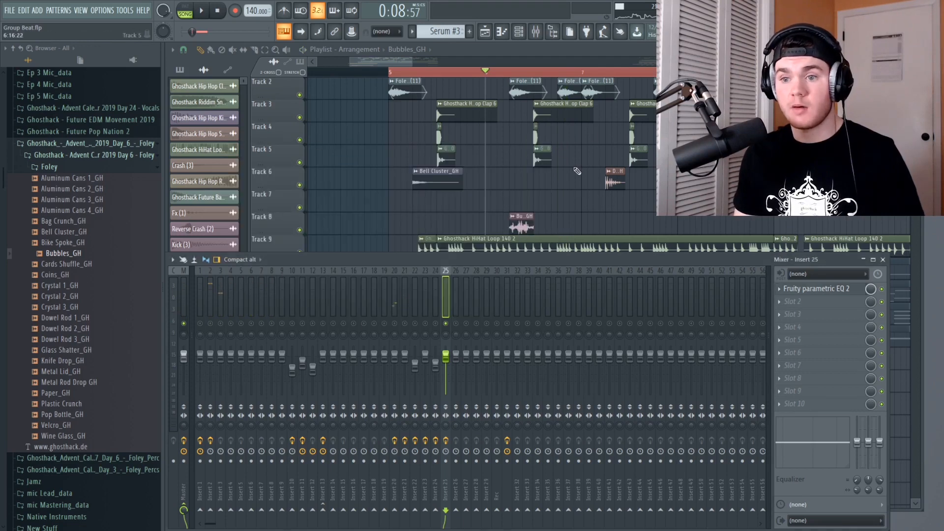
- Open the Bubbles_GH channel settings, offset the precomputed stereo delay, play the result and close the settings
double_click(518, 225)
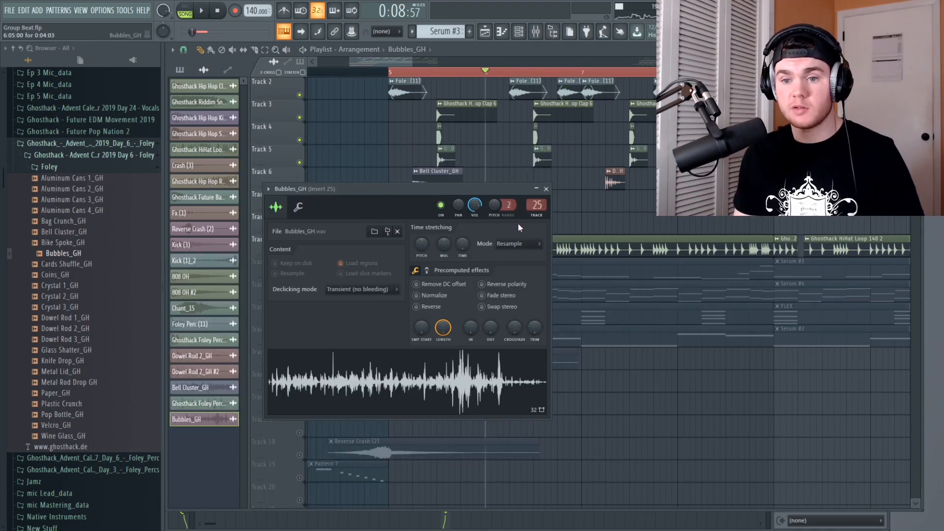
click(427, 271)
key(space)
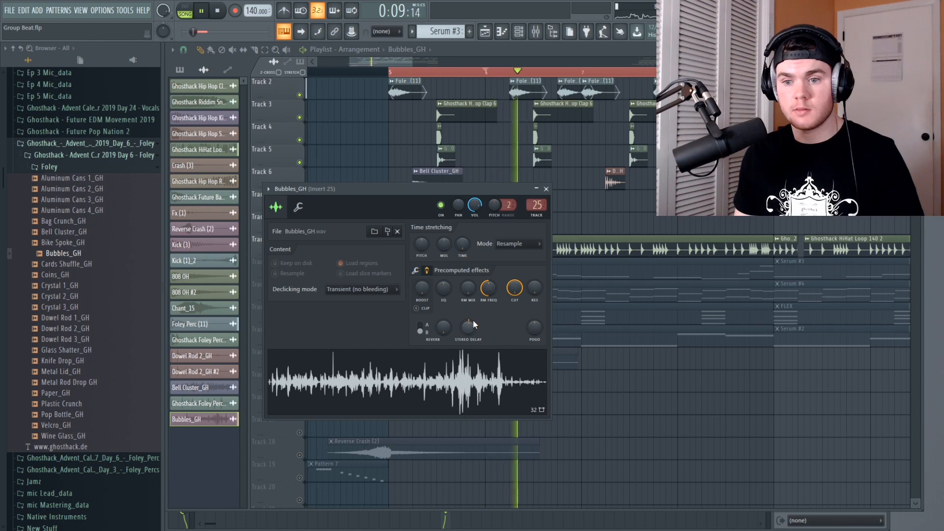
mouse_move(473, 320)
mouse_down()
mouse_move(473, 307)
mouse_move(474, 322)
mouse_up()
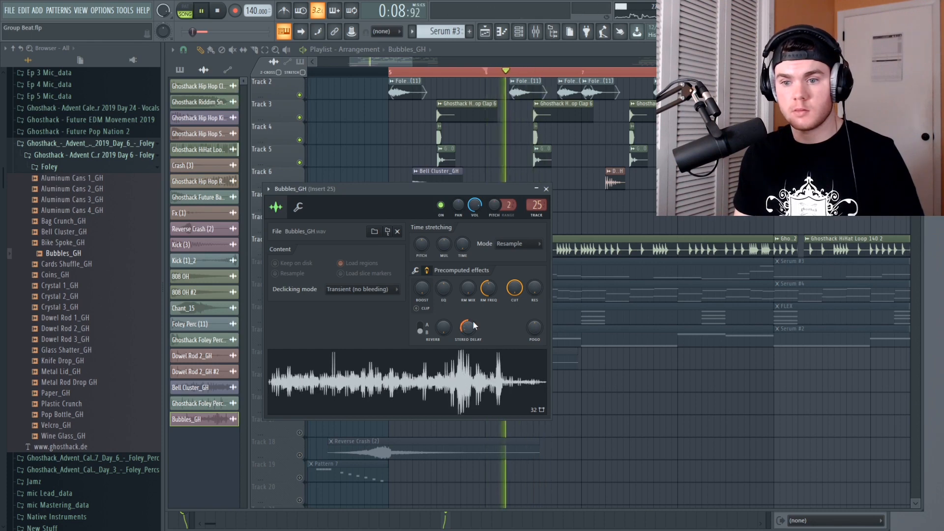
key(space)
click(546, 189)
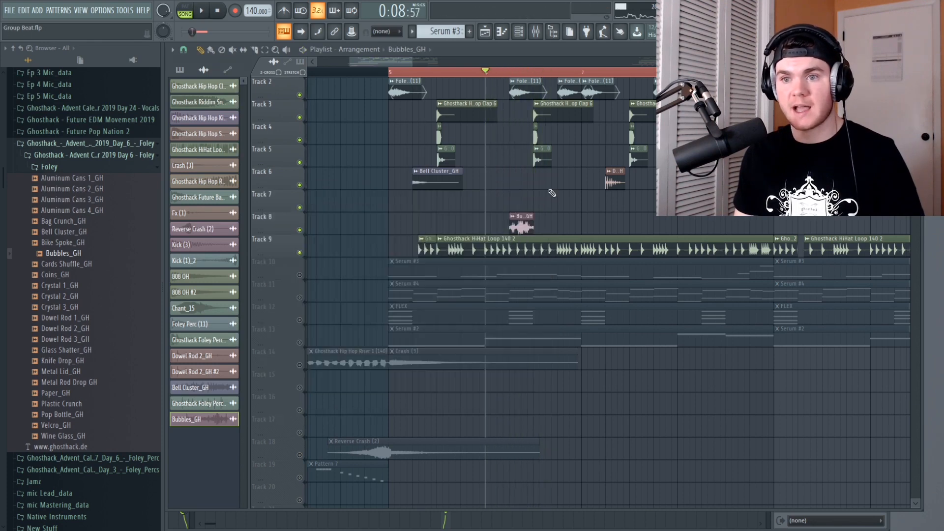
- Reopen the Insert 25 EQ, raise its high-pass band slightly and try out the band 7 low pass on Bubbles_GH
click(549, 35)
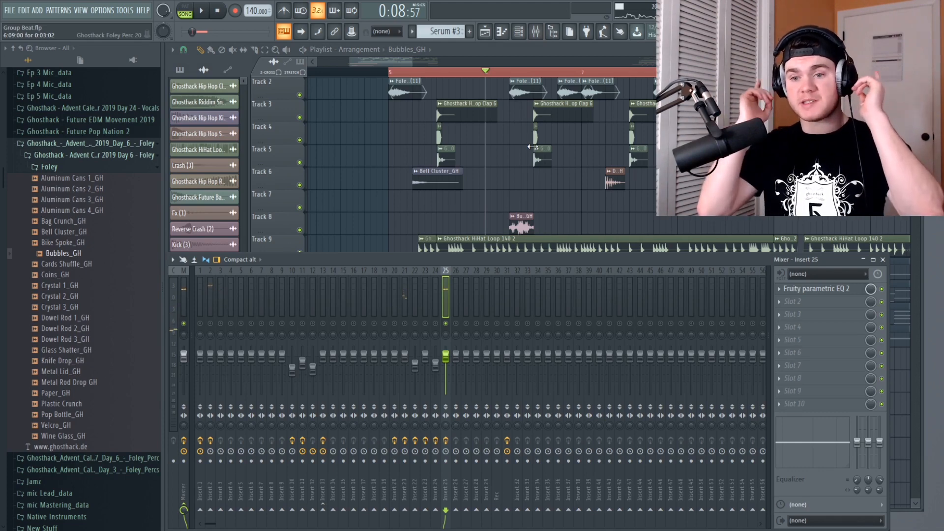
click(856, 290)
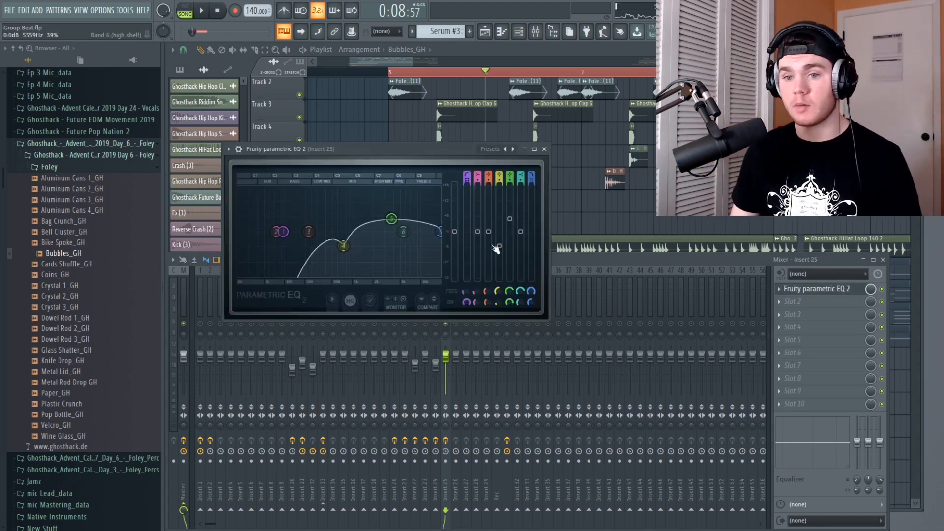
click(800, 291)
click(804, 293)
mouse_move(440, 231)
mouse_down()
mouse_move(326, 232)
mouse_move(436, 233)
mouse_up()
key(space)
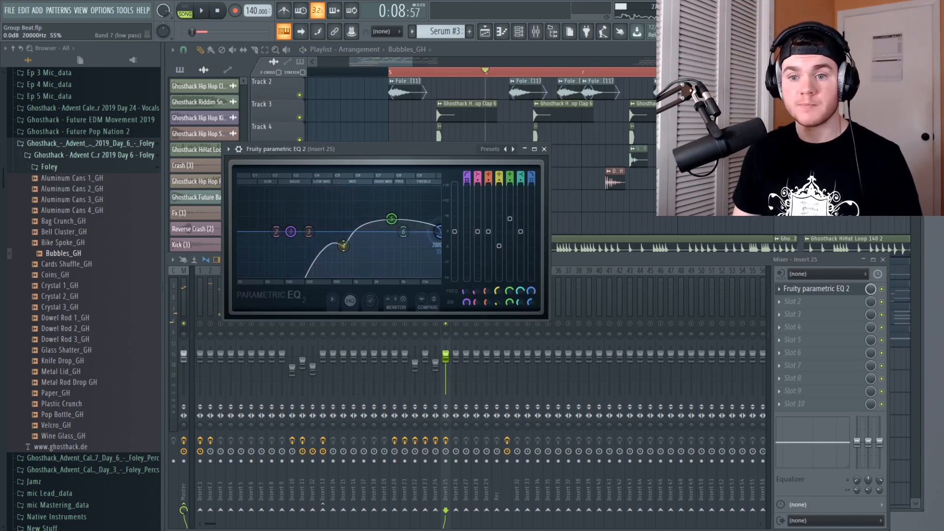
- Select the time range around the Bubbles_GH clip after bar 6, lower EQ band 7 to 385 Hz and play it
click(491, 74)
drag(497, 74, 546, 73)
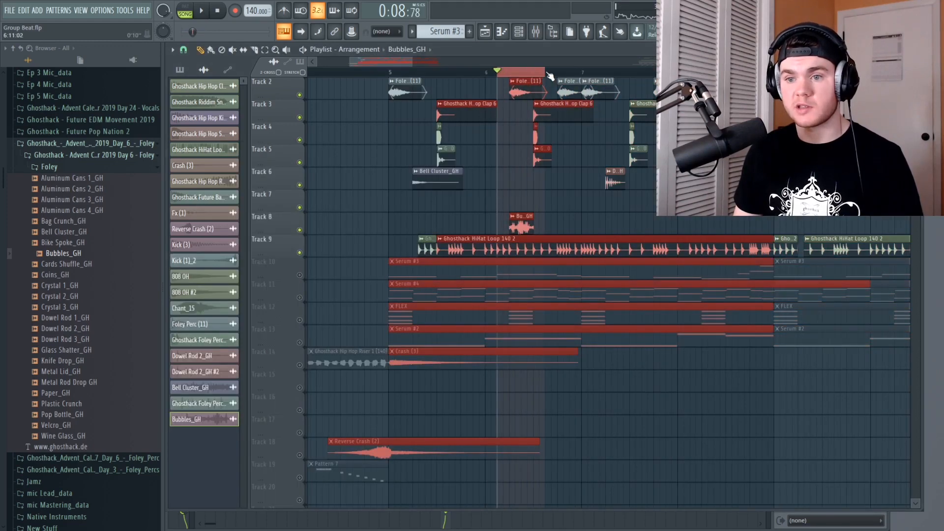
click(536, 32)
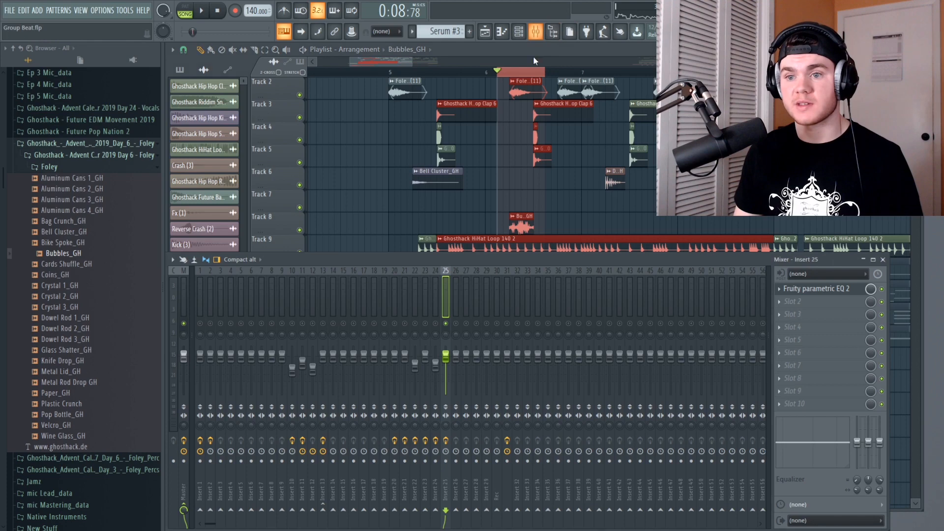
click(817, 289)
drag(440, 231, 325, 231)
key(space)
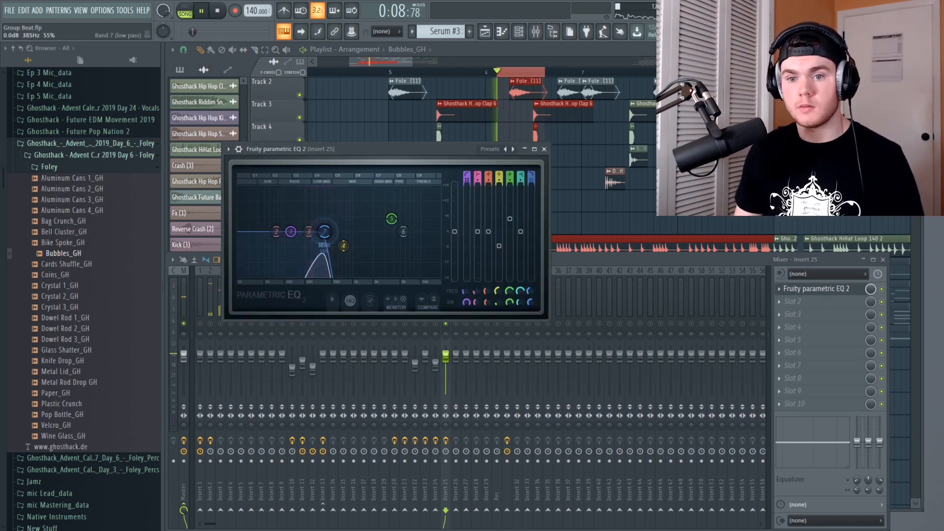
key(space)
- Create an automation clip for band 7 frequency, fit it above Bubbles_GH on Track 7 and raise its end point to 100%
right_click(531, 290)
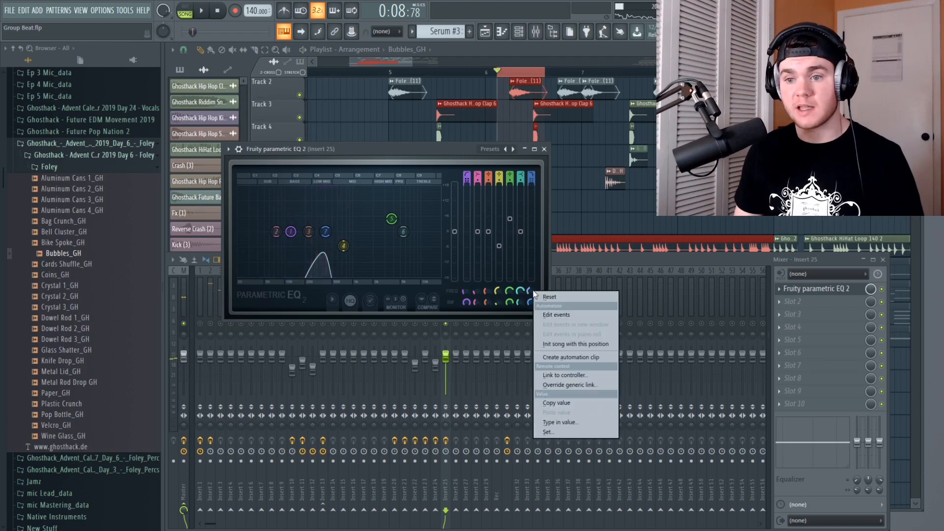
click(563, 358)
click(588, 78)
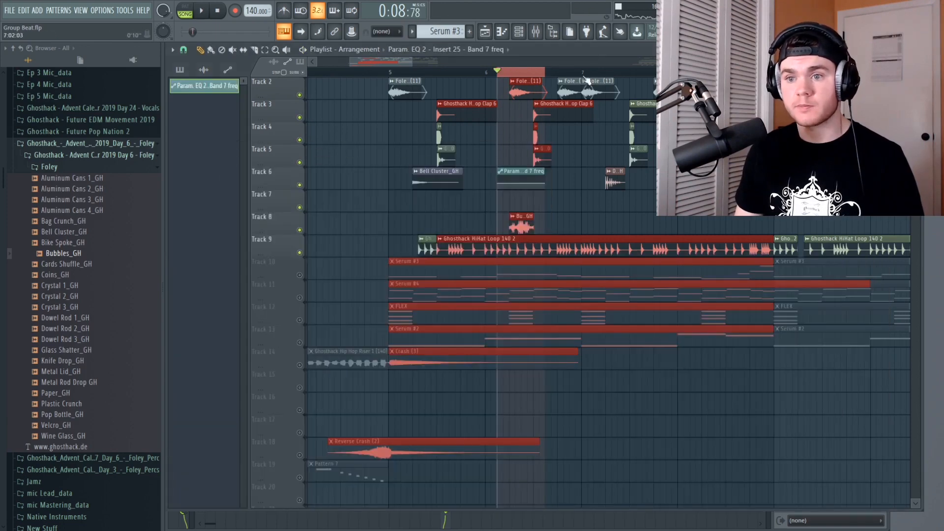
drag(547, 184, 539, 167)
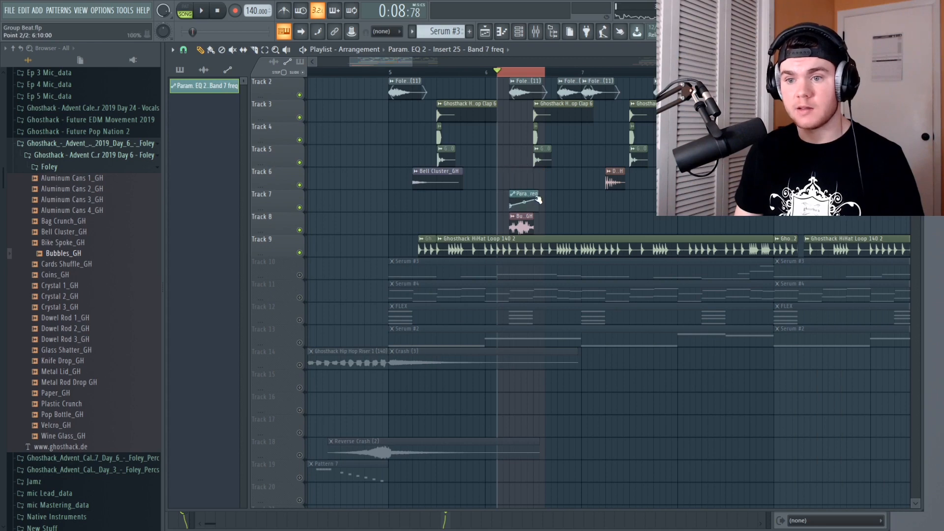
- Play the automated filter sweep, clear the playlist time selection and play the full drum passage around bar 6
key(space)
key(space)
key(space)
key(space)
drag(544, 73, 392, 81)
click(469, 74)
key(space)
scroll(517, 102, up, 1)
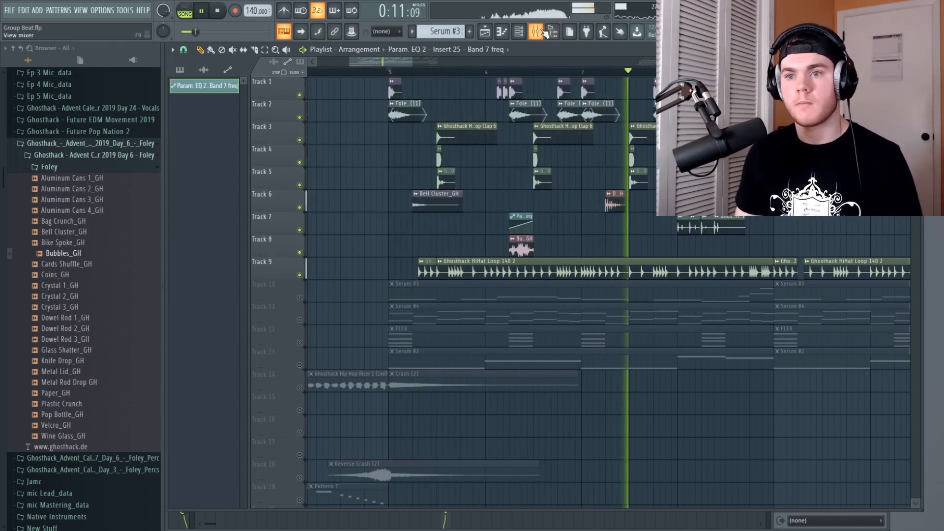
key(space)
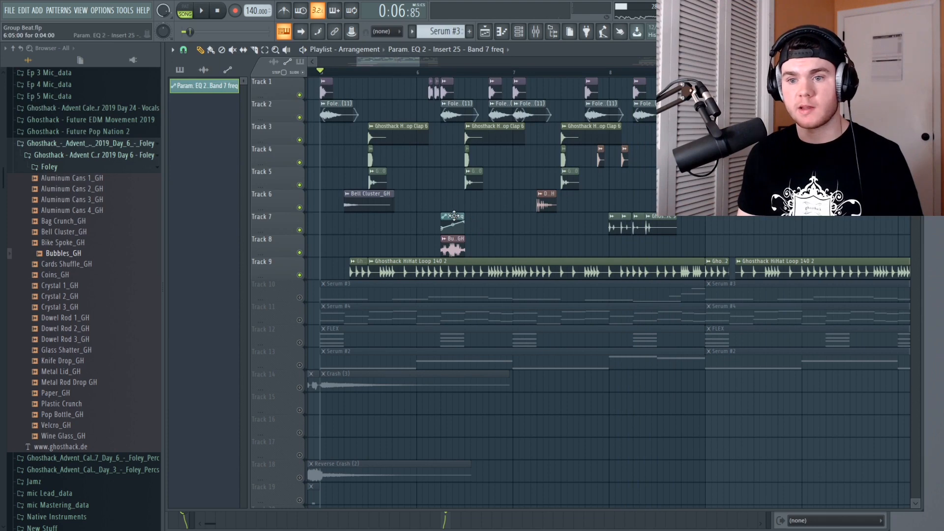
- Put the automation clip over Bubbles_GH on Track 8, copy both to the matching spot after bar 8 and play that passage
click(449, 240)
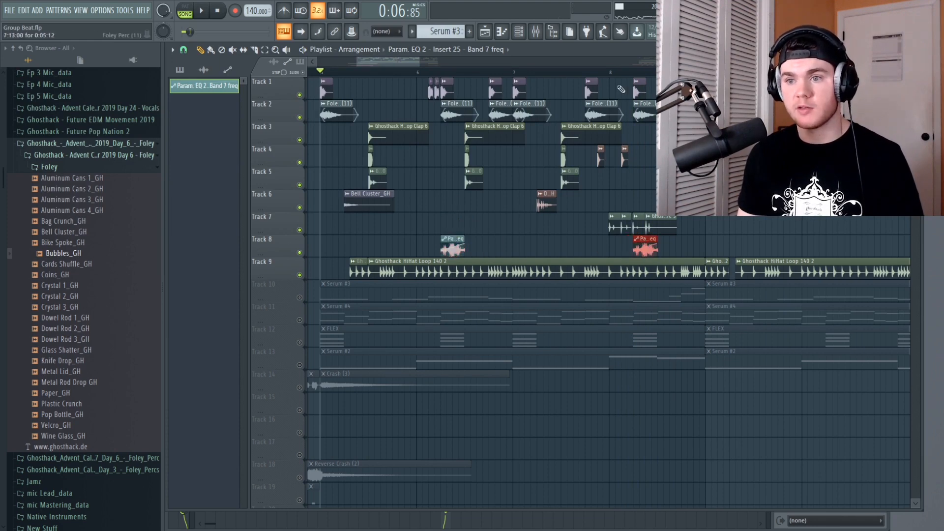
click(613, 74)
key(space)
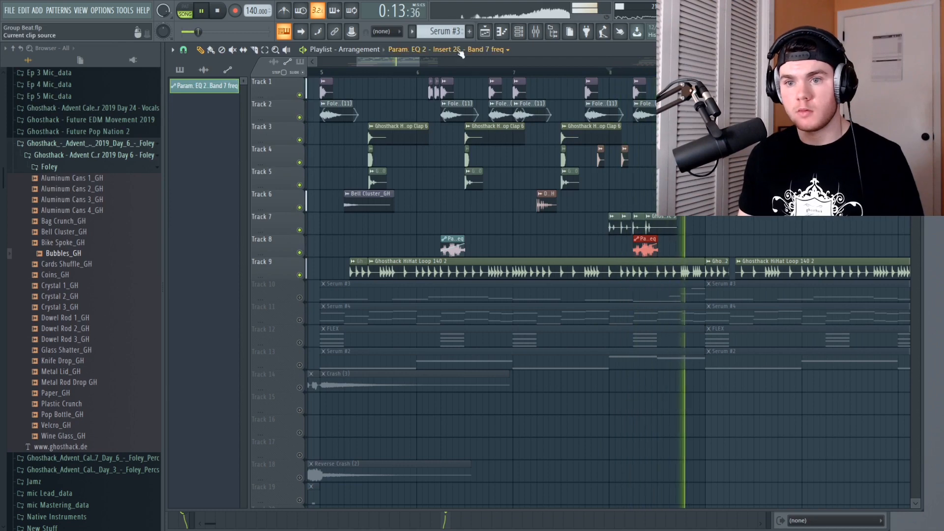
key(space)
- Place Ghosthack Foley Perc 3 on Track 7, shift it to 5:15:20 so it ends at the clap after bar 6, and play it
drag(420, 60, 434, 60)
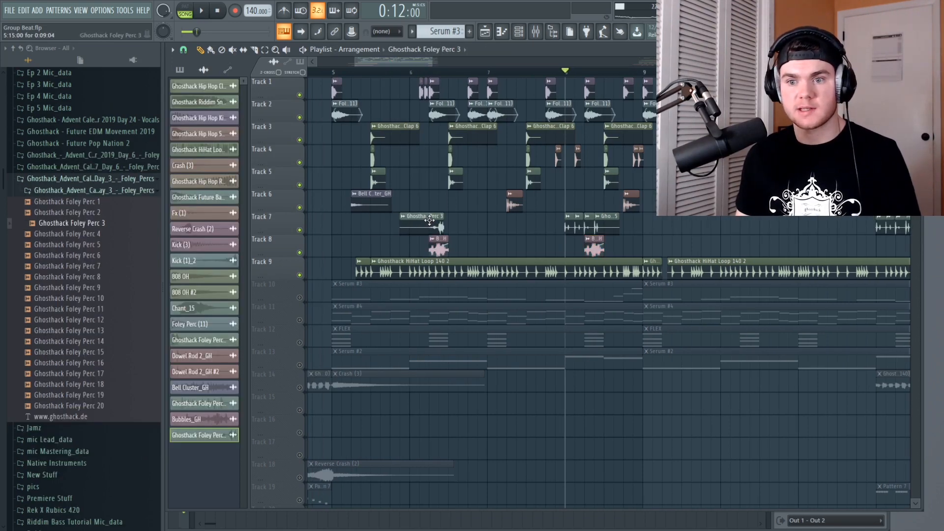
click(404, 217)
click(415, 235)
click(419, 73)
scroll(427, 75, up, 4)
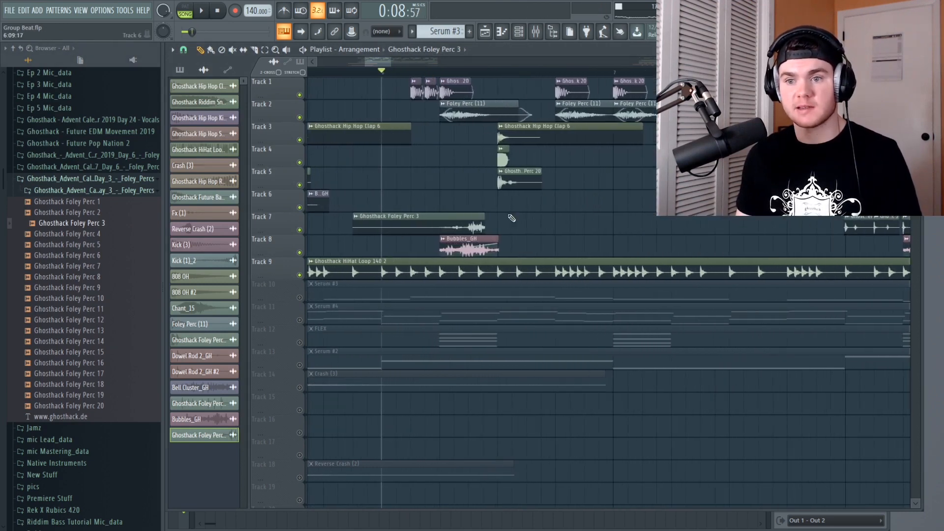
key(space)
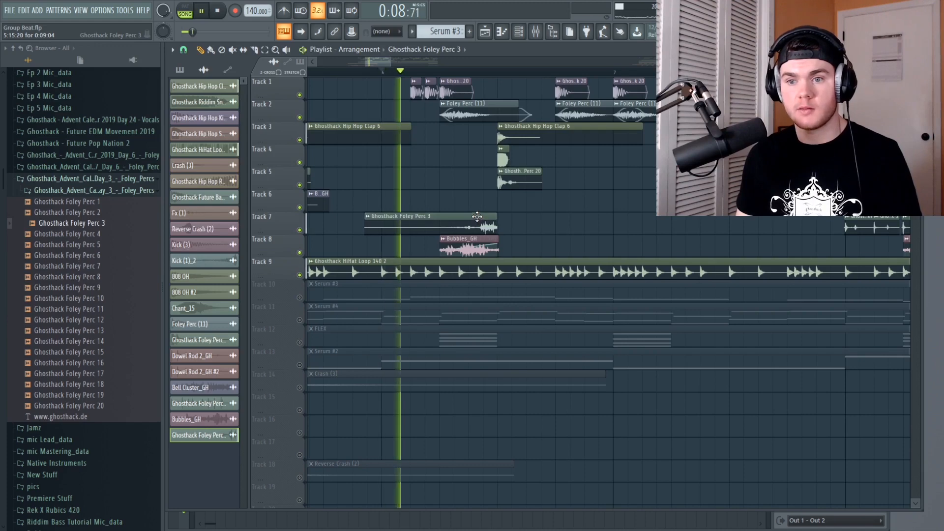
double_click(477, 219)
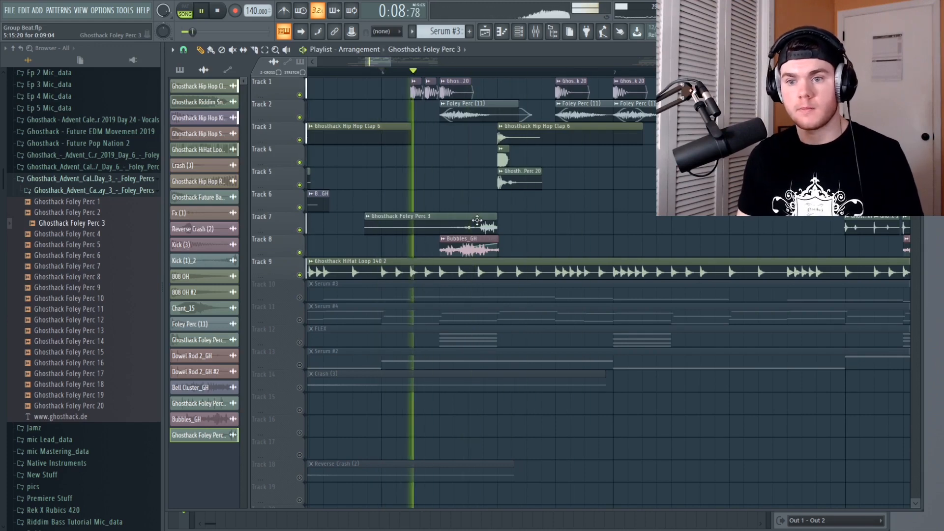
key(space)
click(466, 109)
- Add Fruity parametric EQ 2 with low and high cuts to Insert 26, raise its high-pass band to thin Foley Perc 3 and play it
click(536, 32)
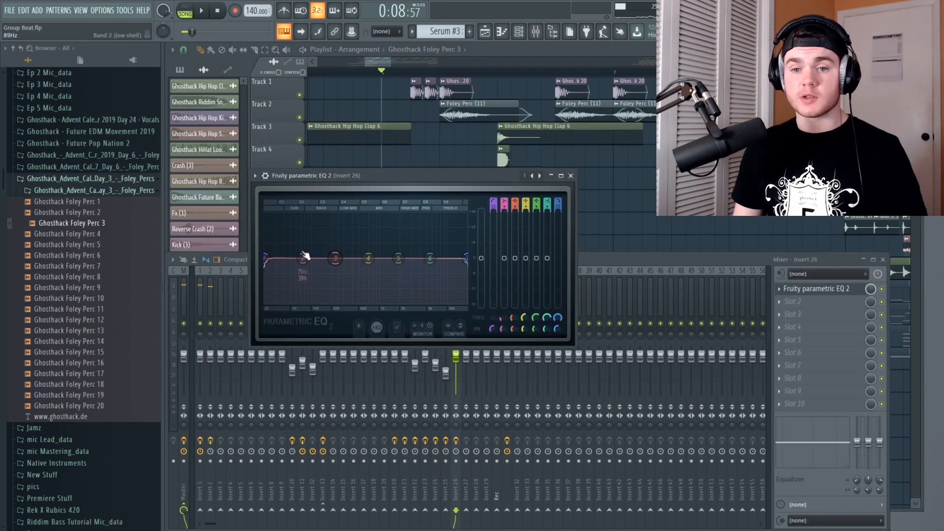
drag(291, 258, 314, 258)
key(space)
drag(494, 208, 494, 201)
key(space)
drag(314, 258, 335, 258)
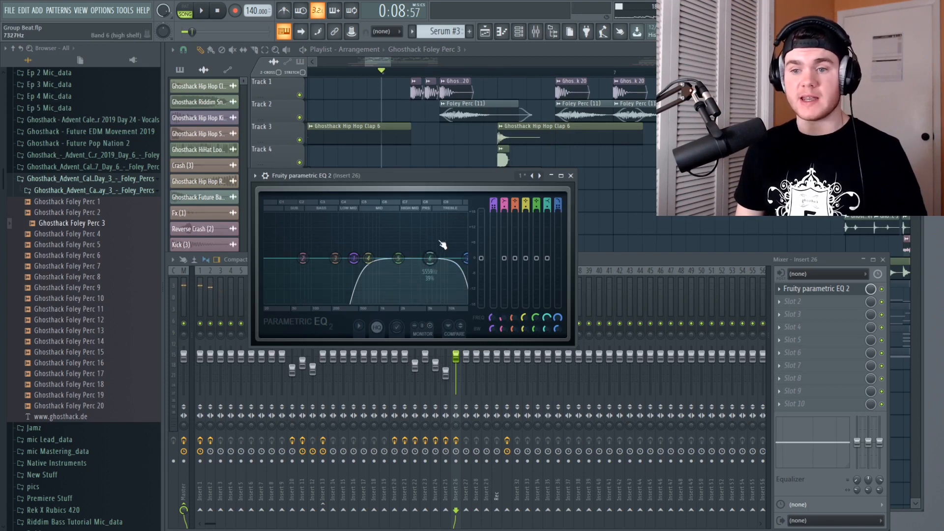
key(space)
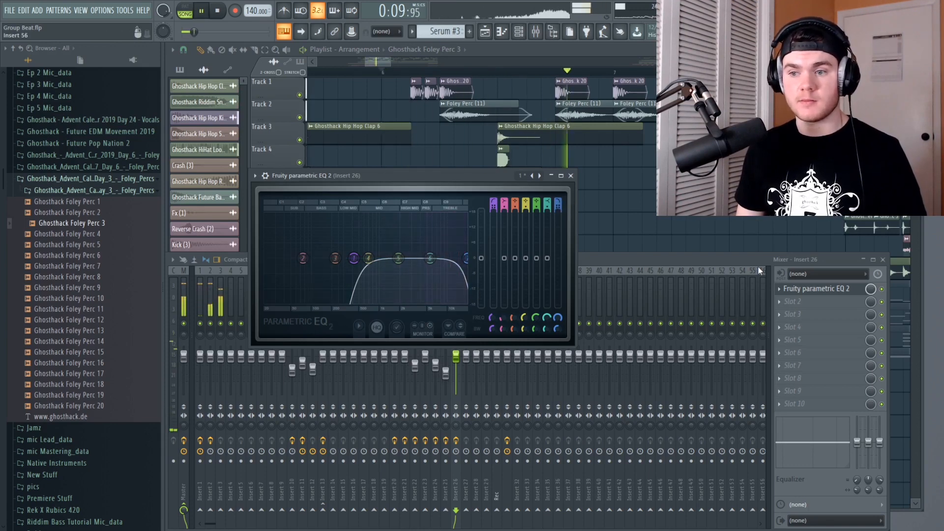
click(792, 291)
key(space)
- Add Fruity Reeverb 2 to slot 2 of Insert 26, set its wet level to 39% and play the beat
click(793, 303)
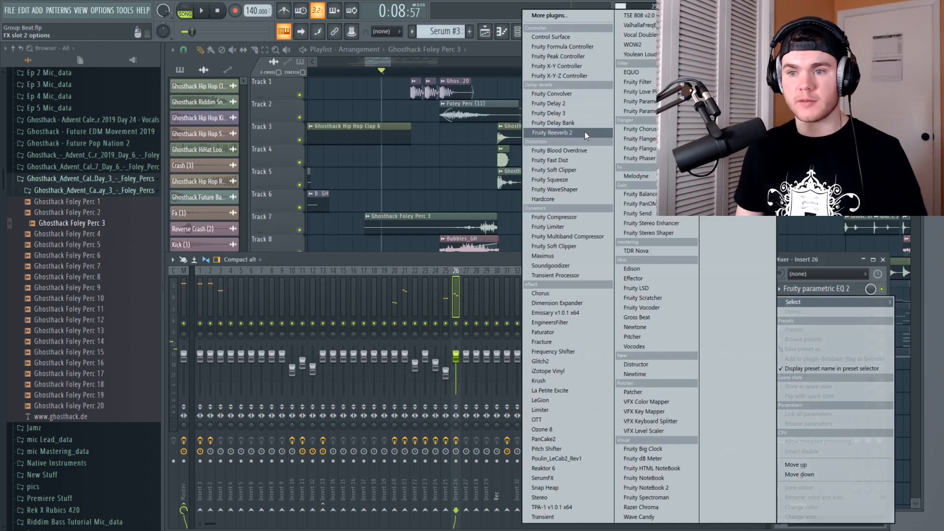
click(586, 136)
key(space)
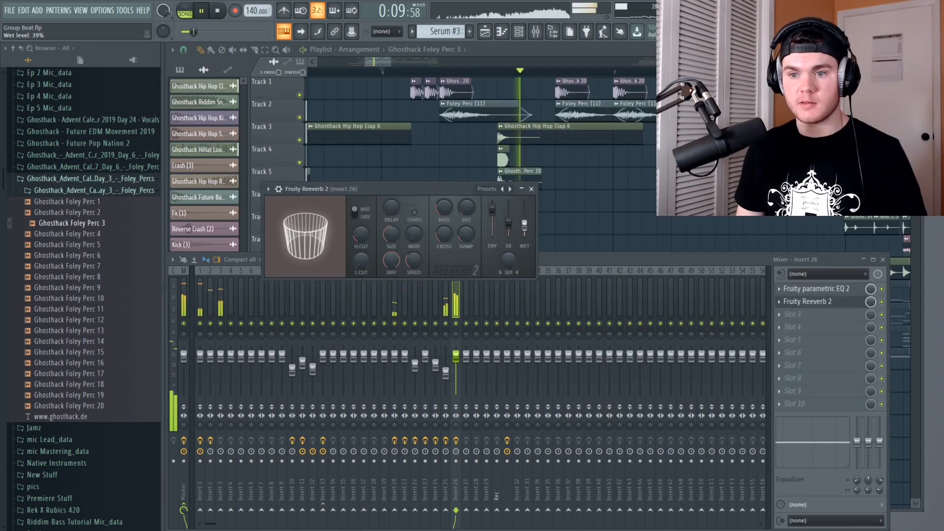
key(space)
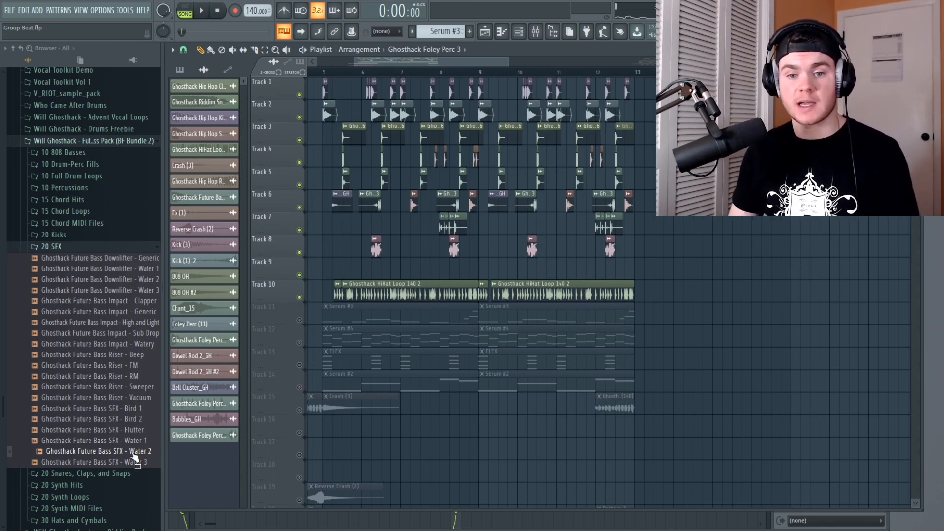
- Place Ghosthack Future Bass SFX - Water 2 on Track 9 at bar 5, slice it to two bars and repeat it to bar 13
drag(142, 450, 466, 273)
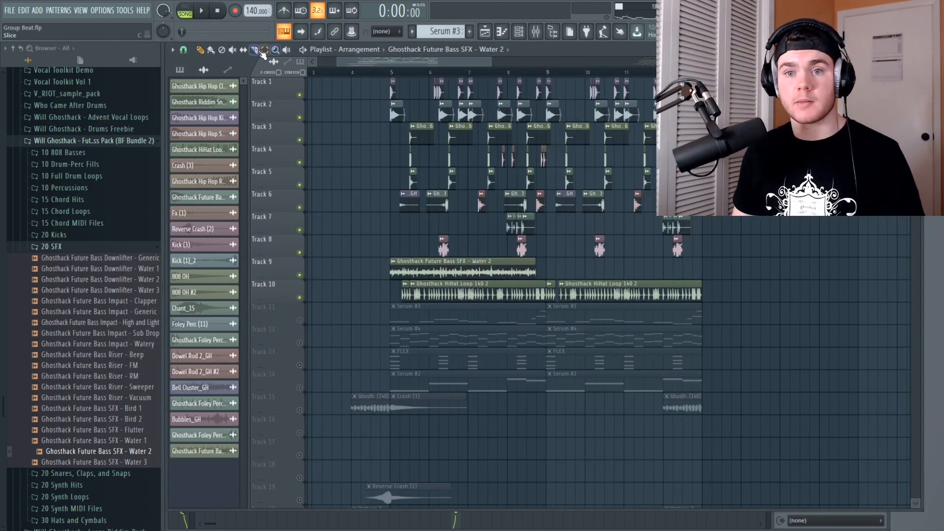
right_click(480, 261)
click(456, 262)
click(477, 264)
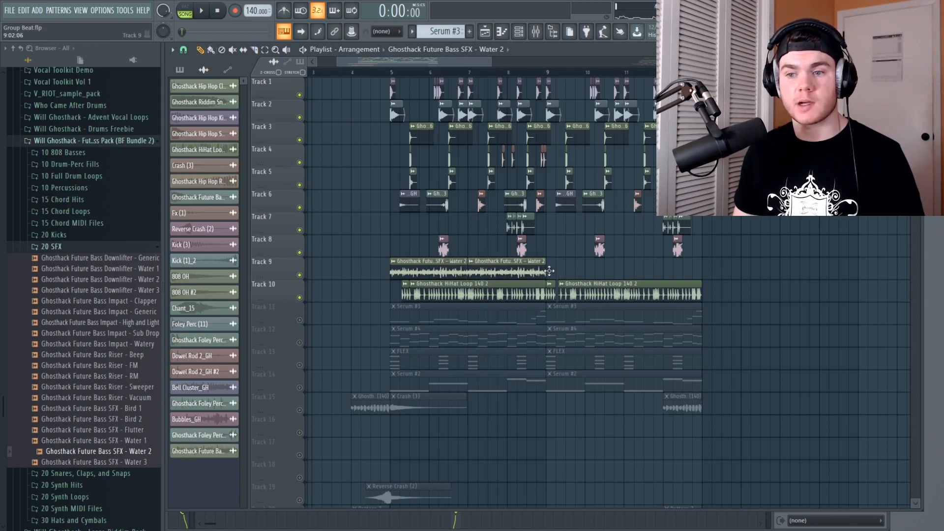
click(556, 273)
click(632, 272)
drag(399, 63, 410, 61)
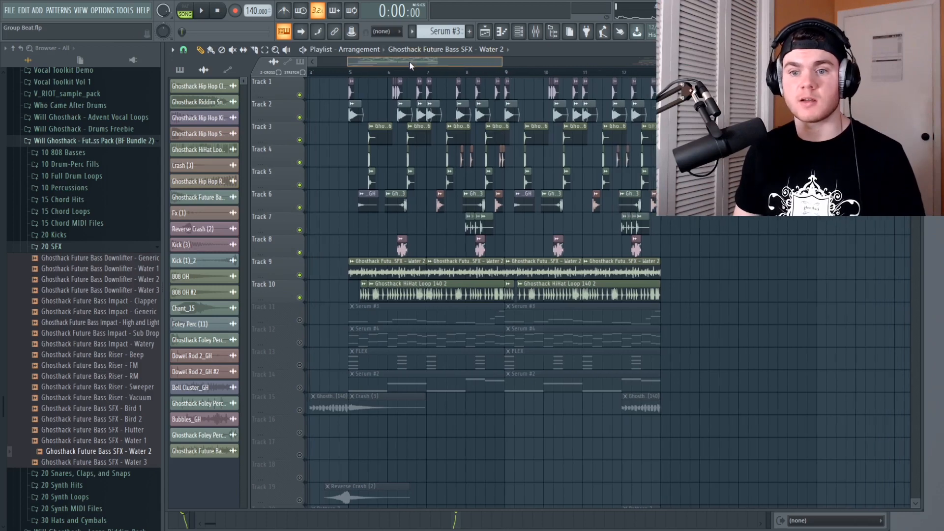
- Play the beat from bar 5 and lower the Insert 27 fader of the water sample to 30% (-19.5 dB)
click(350, 72)
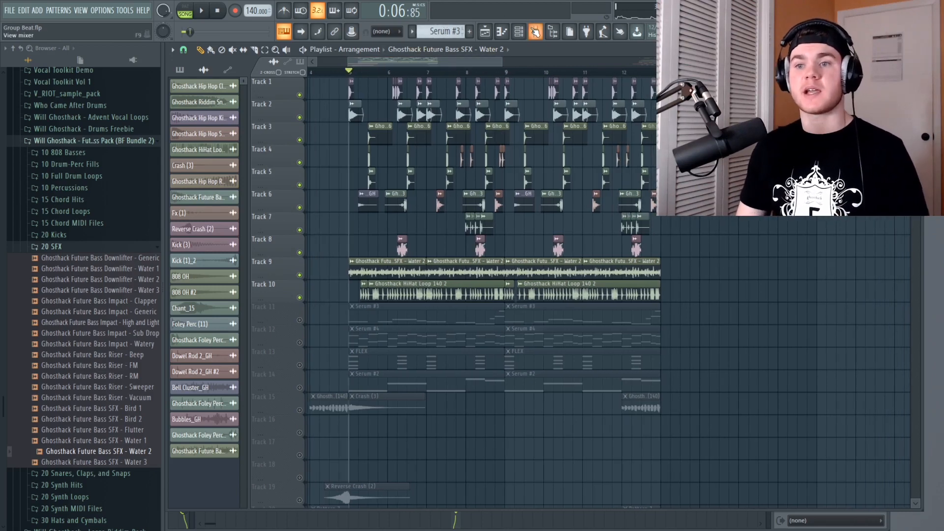
click(535, 31)
click(530, 51)
key(space)
click(536, 33)
click(466, 317)
drag(467, 357, 466, 383)
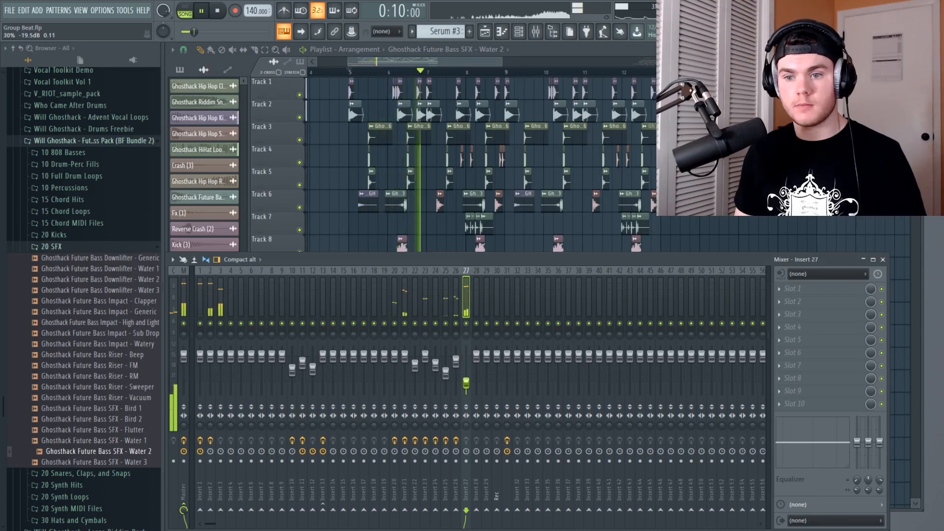
- Solo Insert 27, add Fruity parametric EQ 2 with low and high cuts for the water sample and play it
click(507, 300)
key(space)
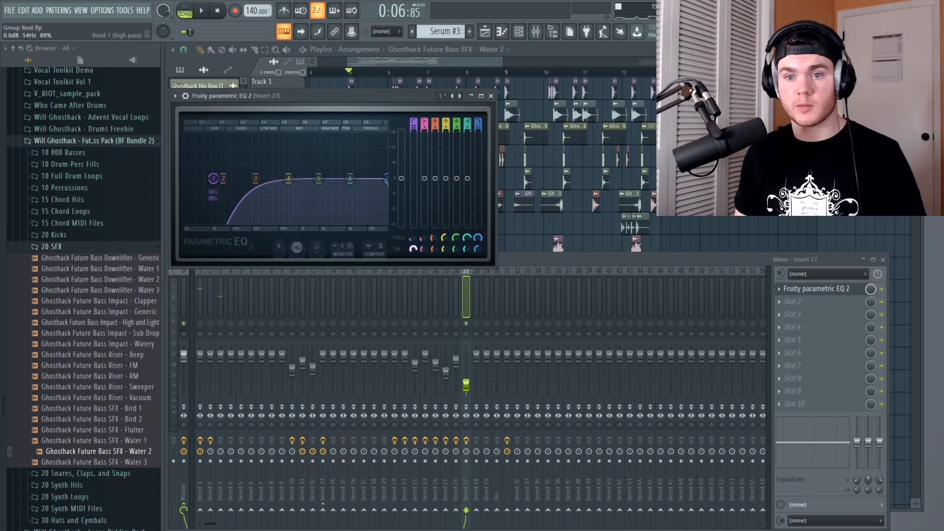
key(space)
key(space)
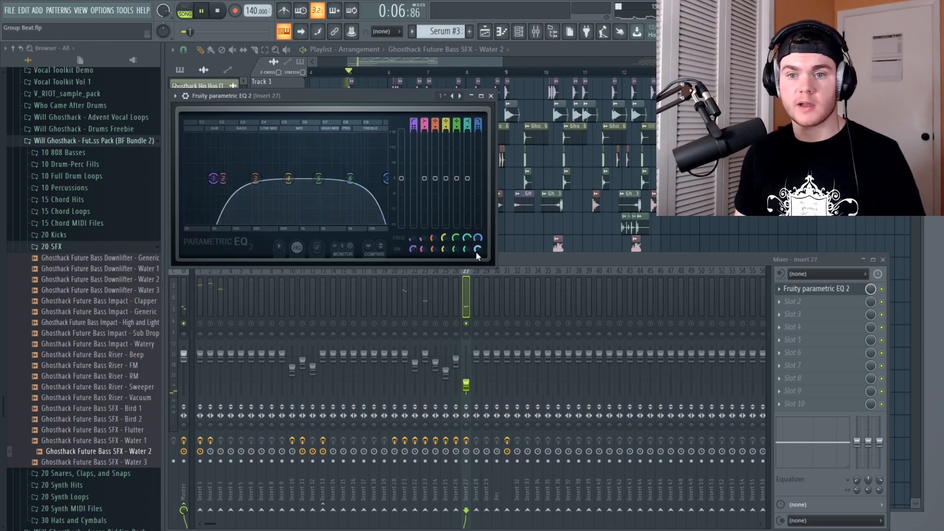
key(space)
key(space)
- Try the Stereo effect in slot 2 of Insert 27, adjusting its width while the water sample plays
click(793, 302)
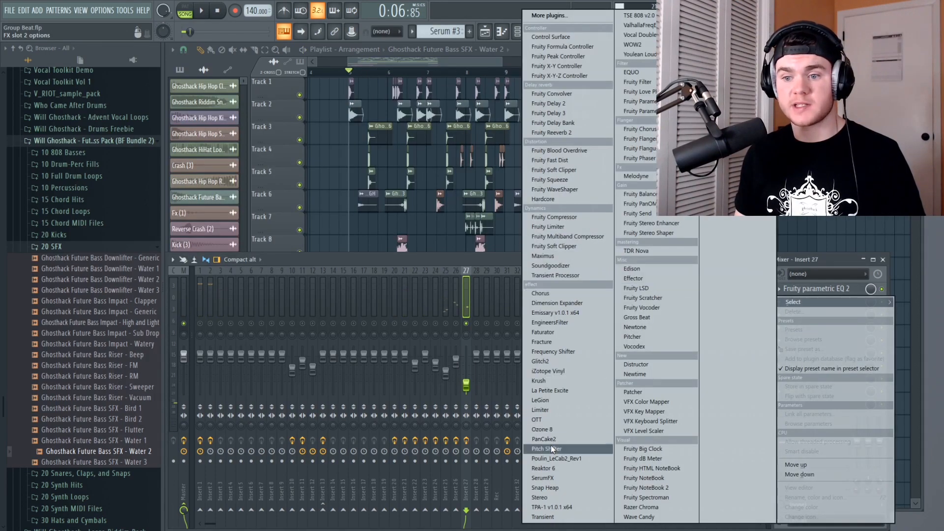
click(550, 497)
key(space)
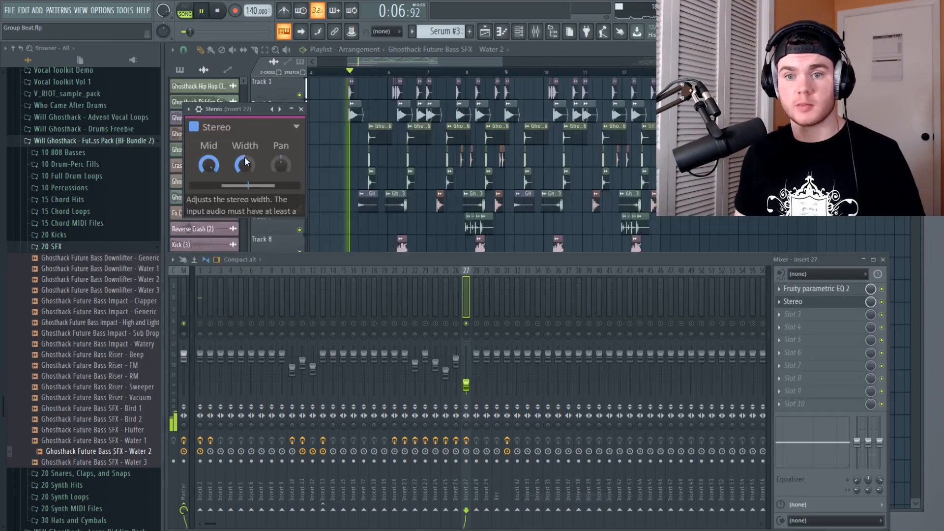
key(space)
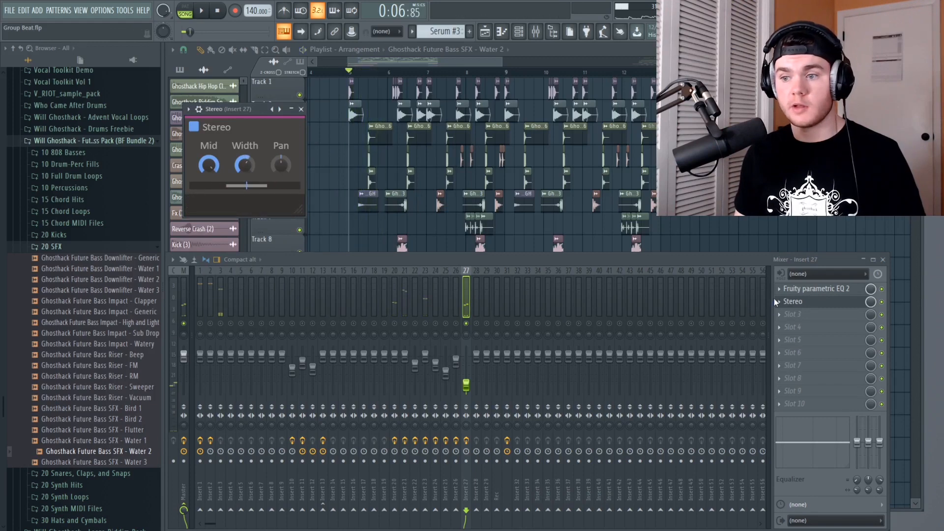
- Replace the Stereo effect in slot 2 with Fruity Reeverb 2, adjust the reverb and play the water sample
click(779, 302)
mouse_move(793, 302)
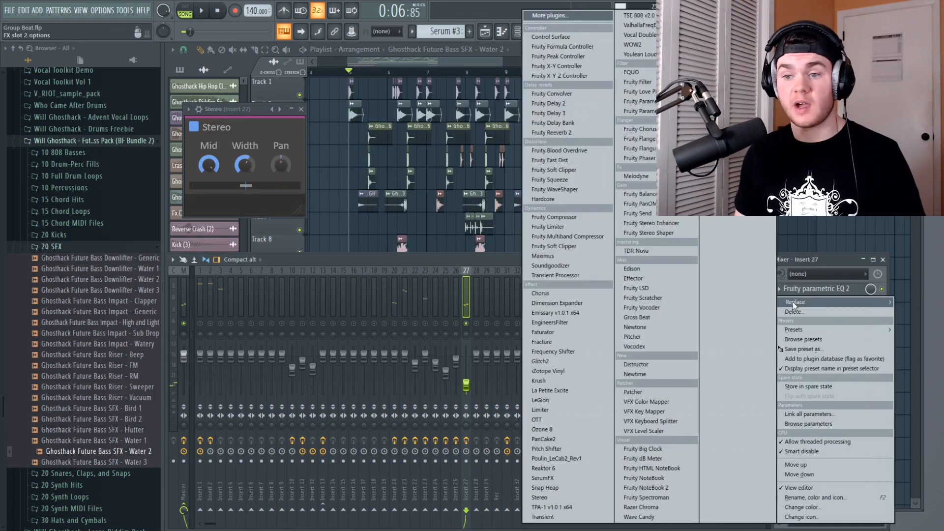
click(567, 133)
key(space)
drag(445, 138, 447, 136)
click(452, 109)
key(space)
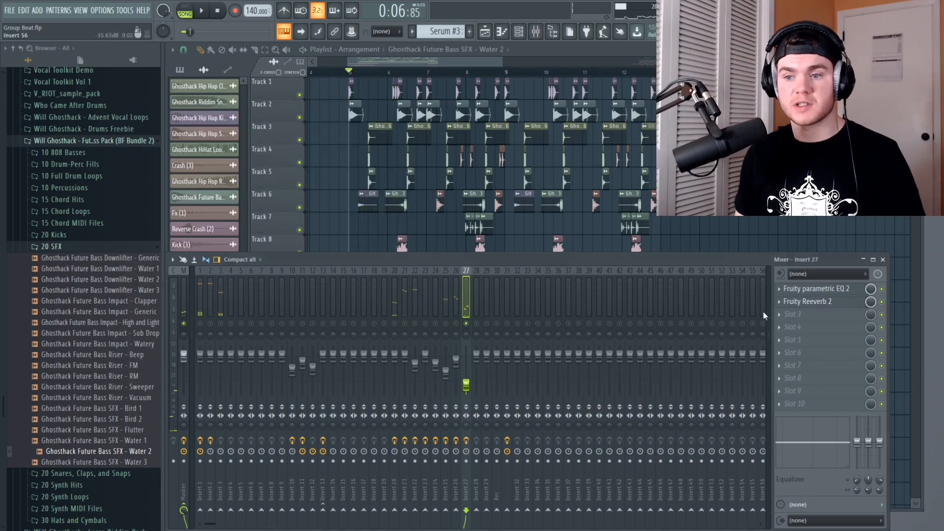
- Add Fruity Limiter to slot 10 of Insert 27 and compress the water sample with sidechain input 1 while playing it
click(789, 407)
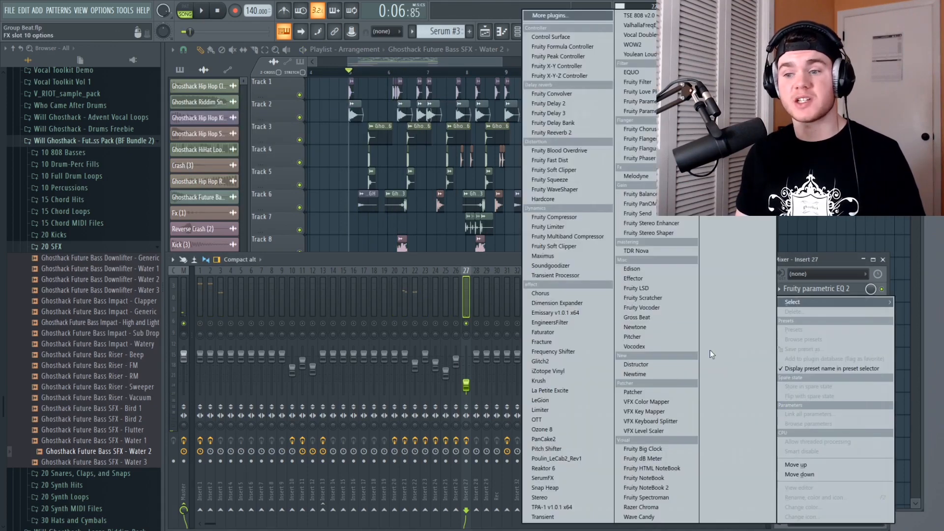
click(548, 227)
key(space)
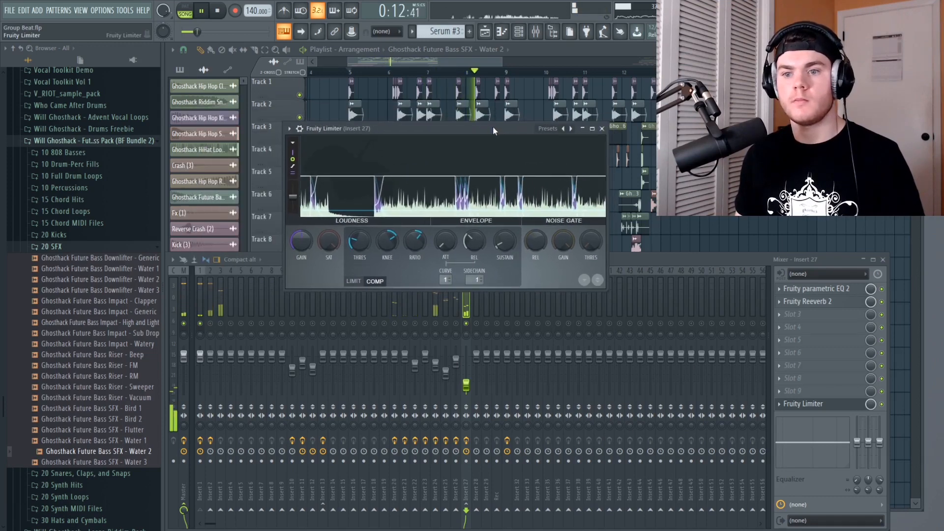
drag(493, 126, 482, 134)
key(space)
click(592, 137)
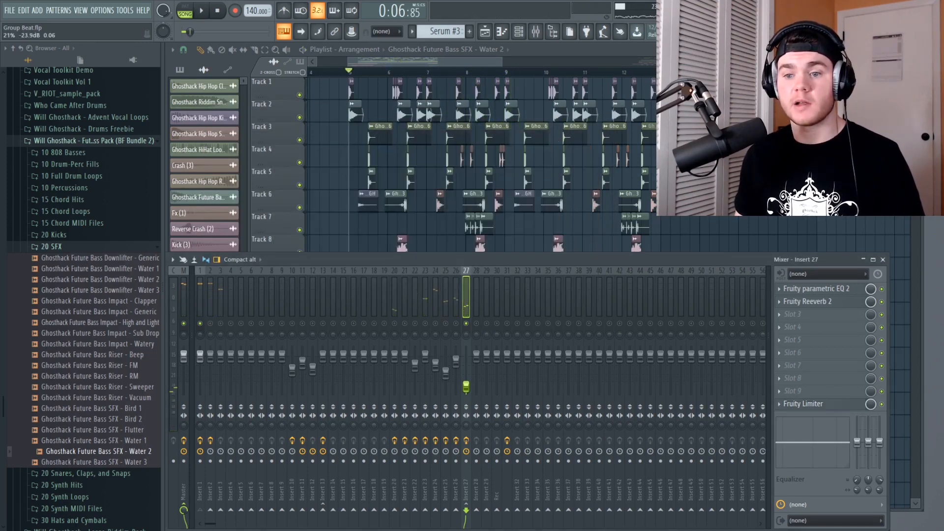
- Unsolo Insert 27, lower its fader to 20% (-24.2 dB) while the beat plays and close the mixer
right_click(468, 323)
key(space)
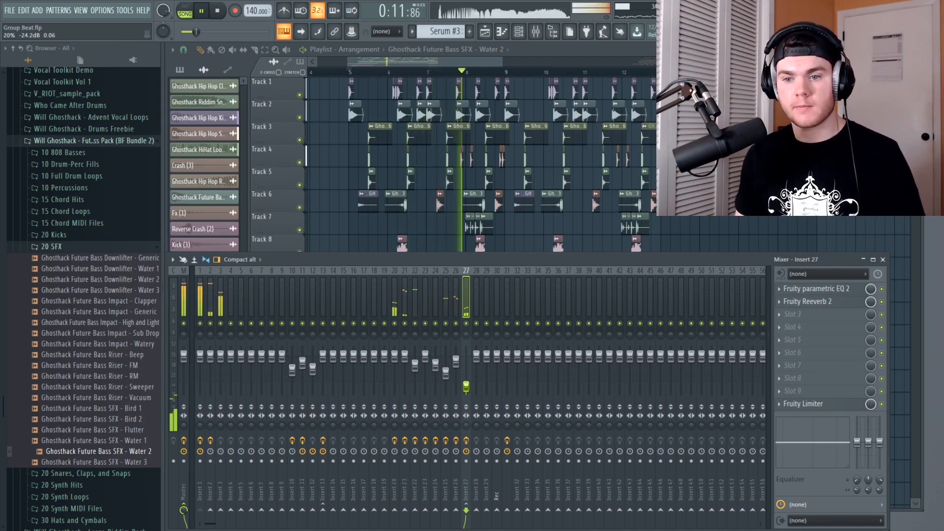
key(F9)
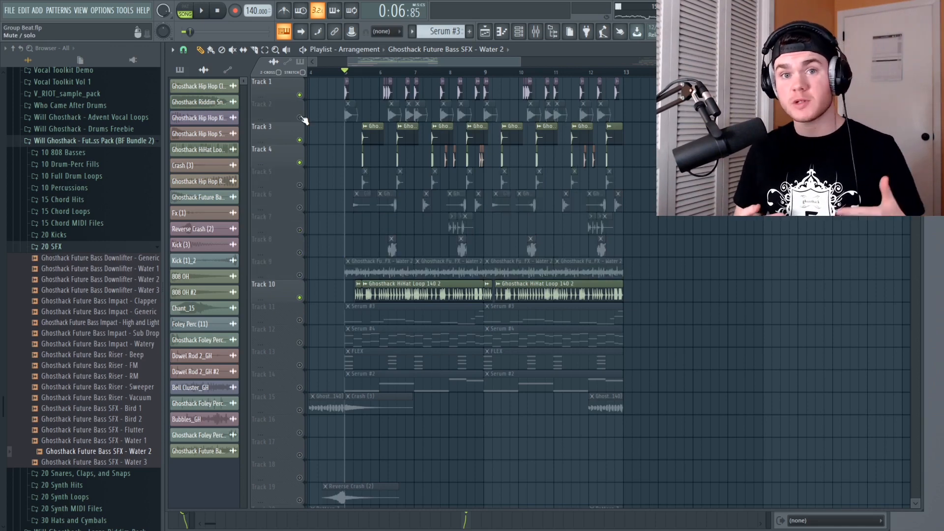
- Compare the bare drums with the version where Tracks 2 and 5 to 9 are unmuted, and play the full arrangement
key(space)
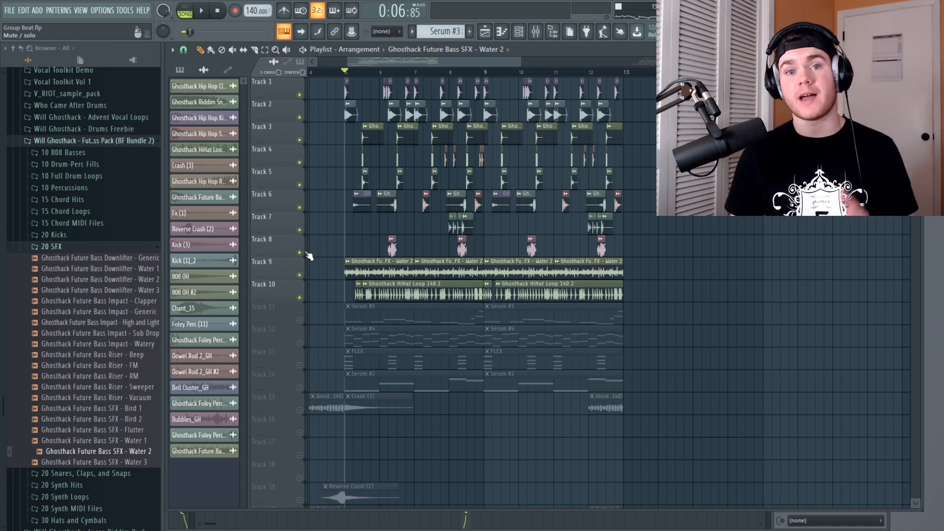
key(space)
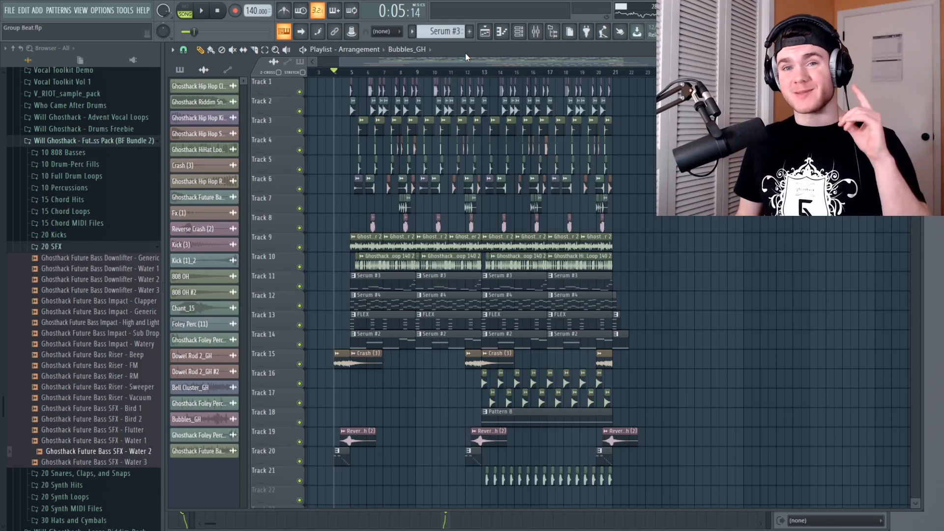
key(space)
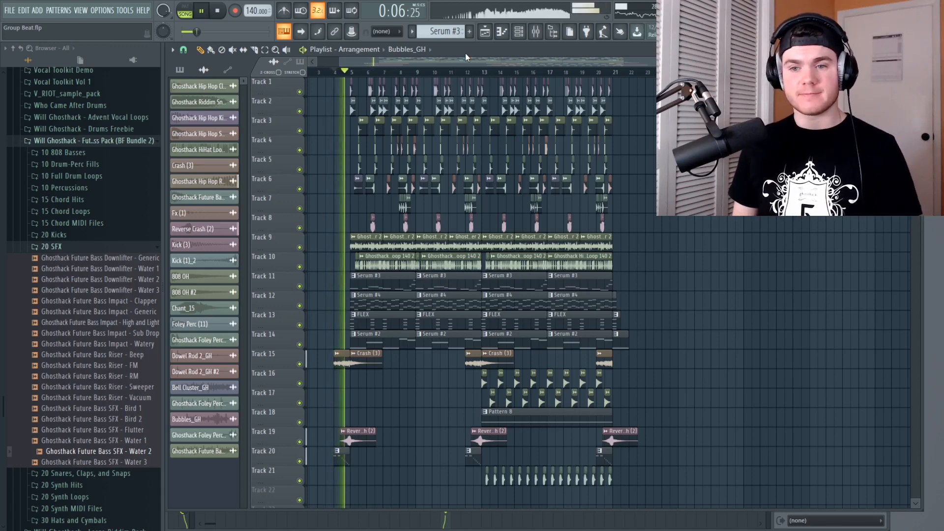